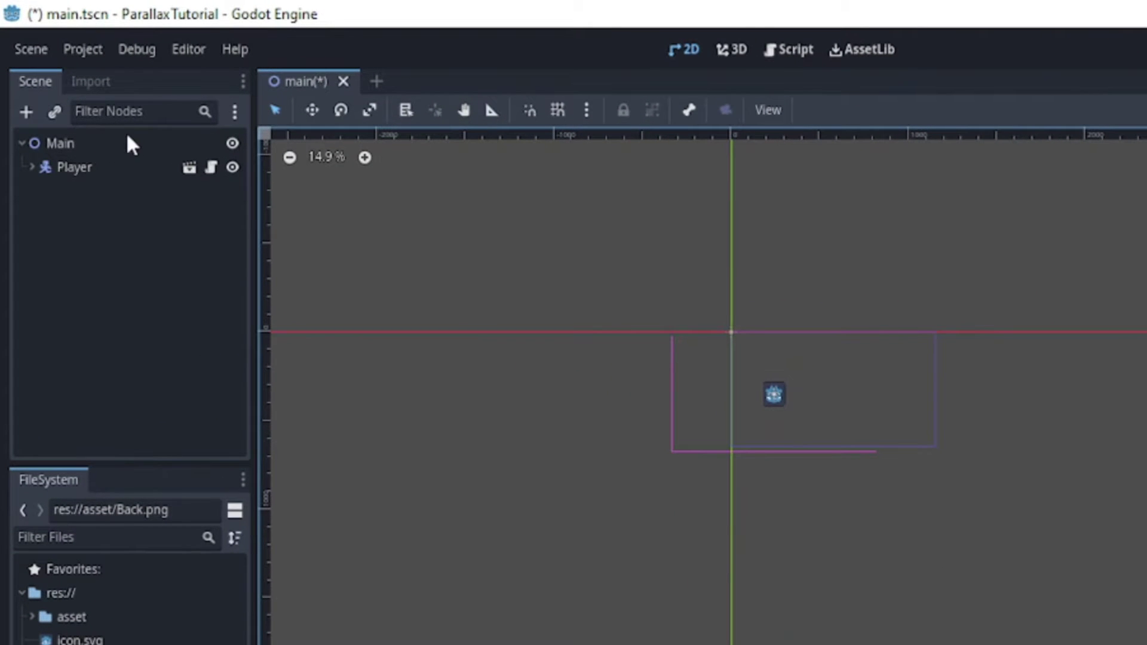
Review the Player's movement script and its Camera2D child node, ending in the 2D view.
left_click(93, 168)
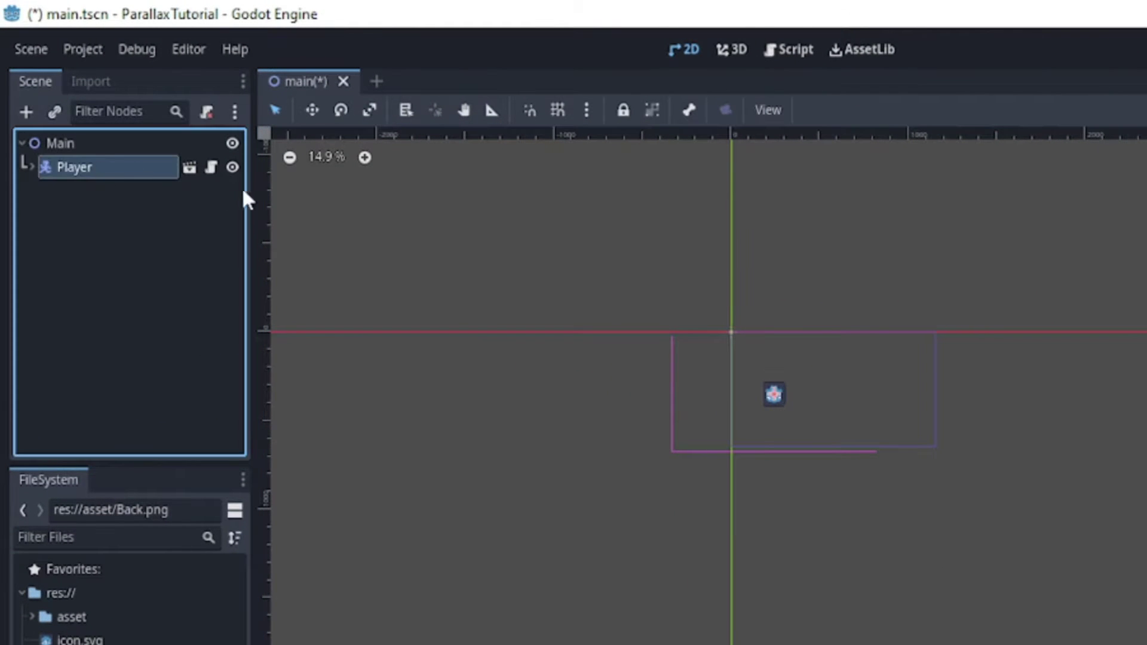
left_click(210, 166)
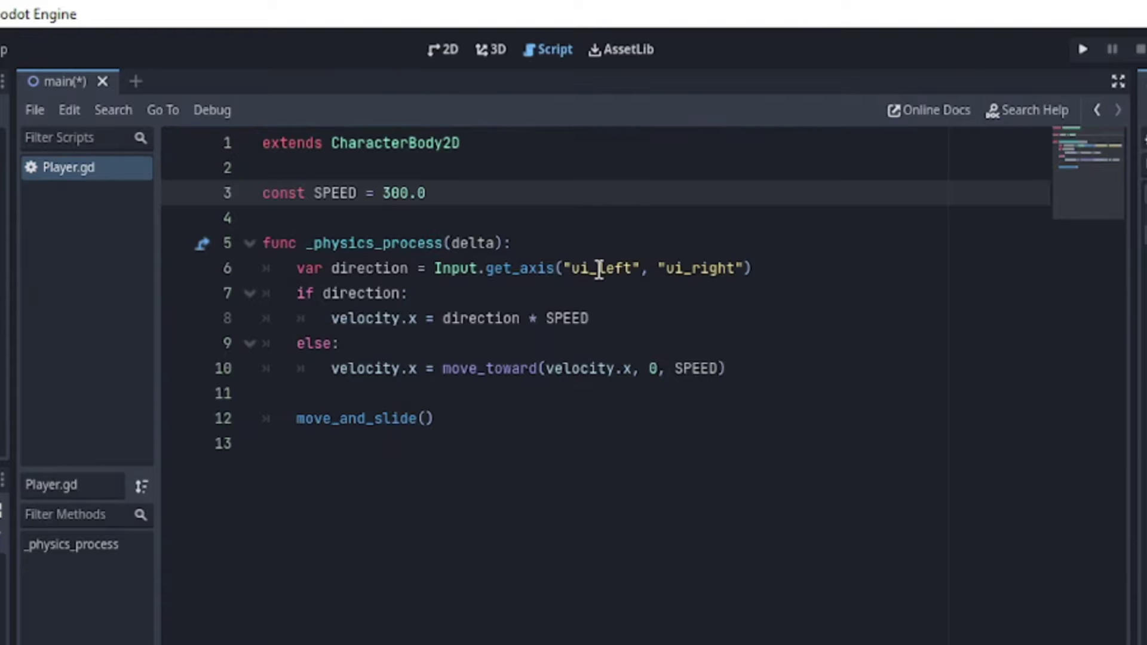
left_click(598, 269)
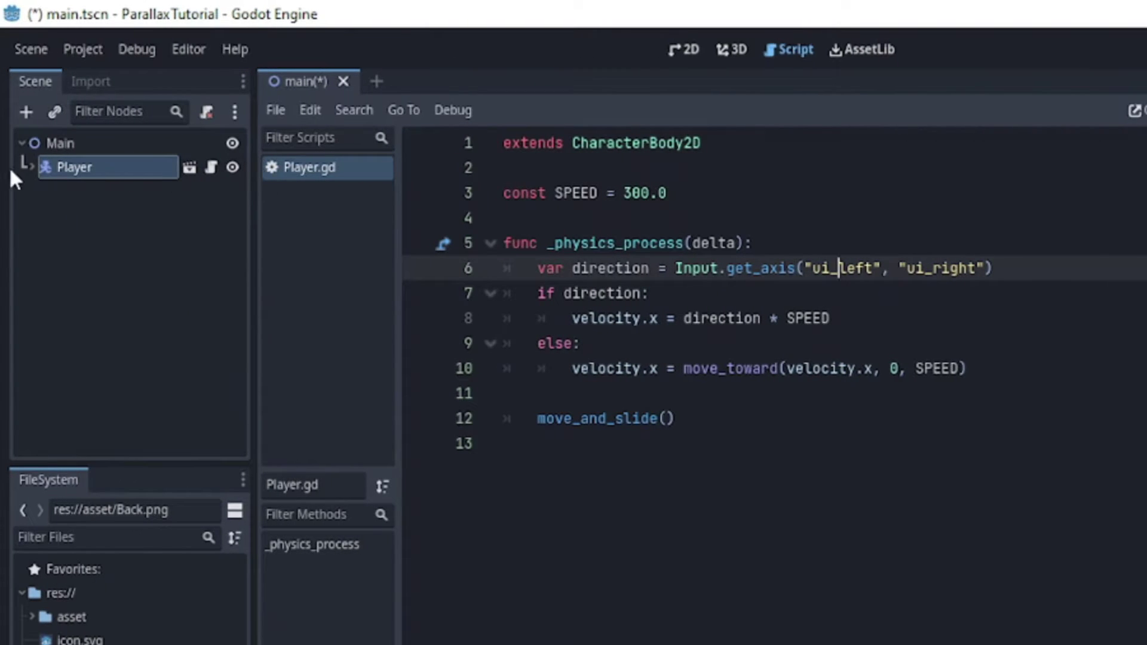
left_click(33, 167)
left_click(172, 183)
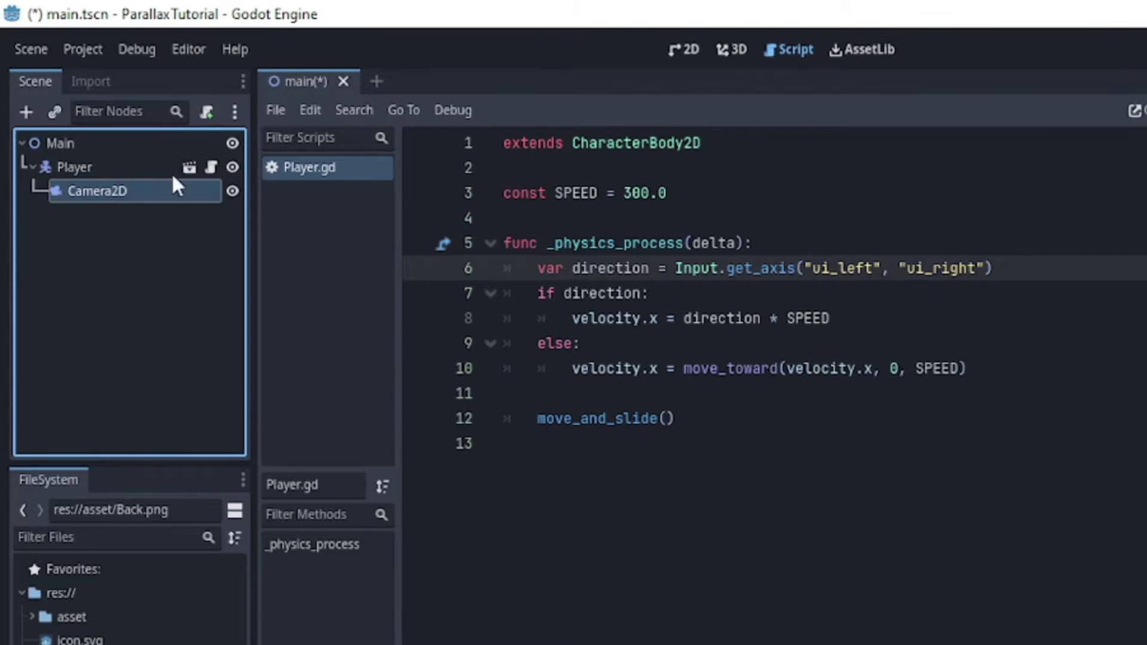
left_click(692, 54)
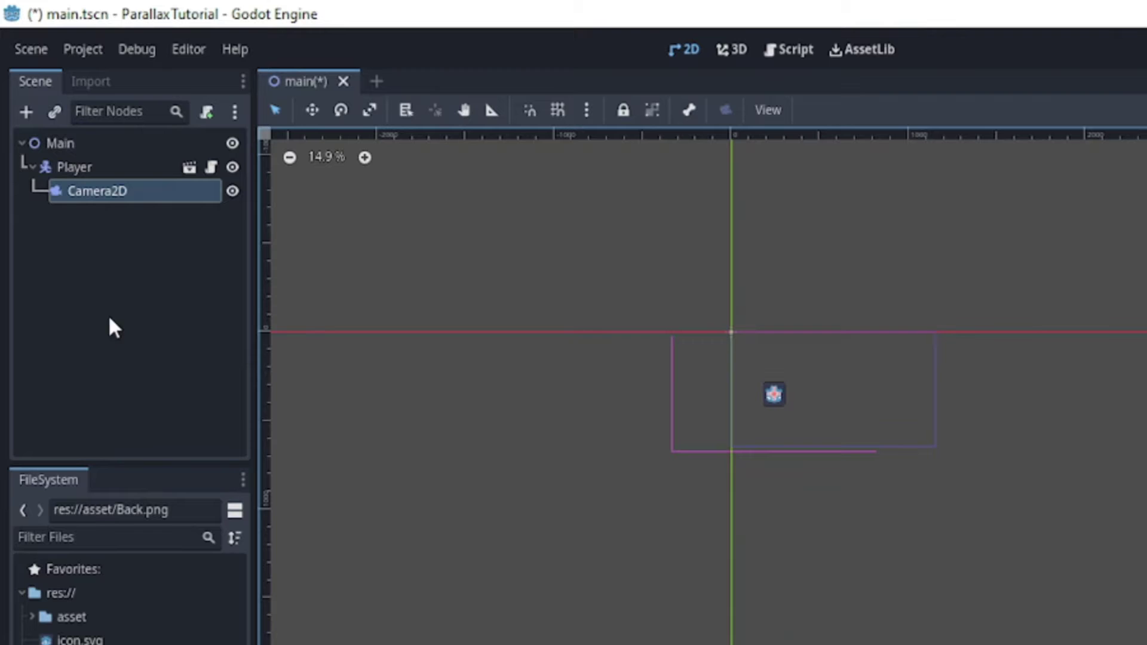
Add a ParallaxBackground node under Main and check its Layer settings.
left_click(59, 142)
key("ctrl+a")
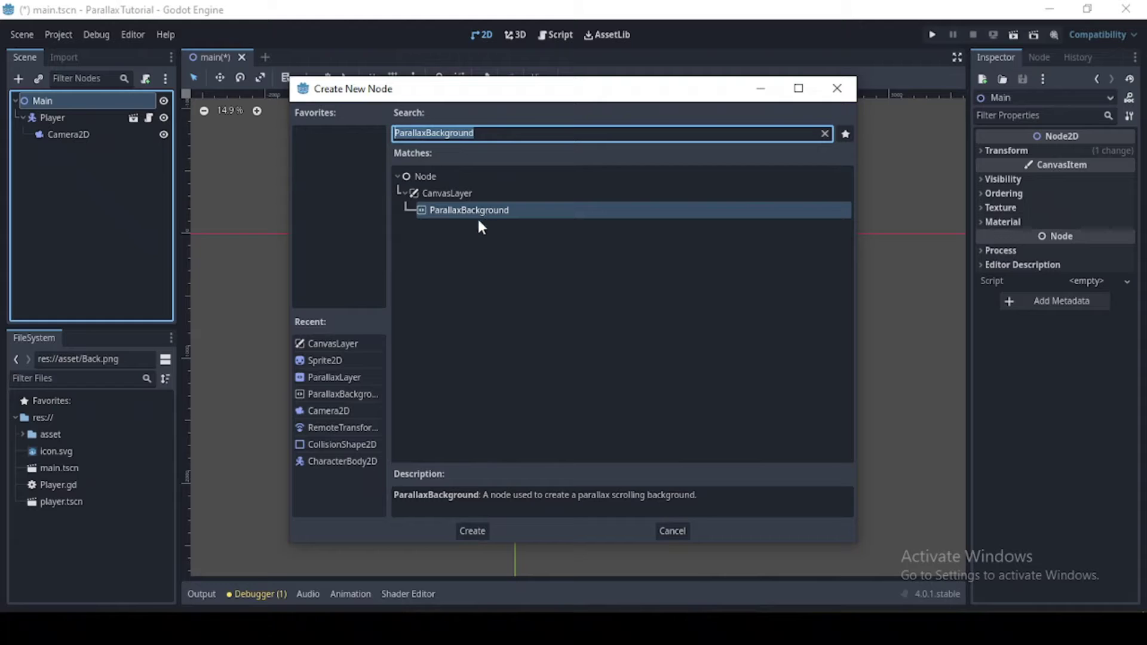
left_click(467, 195)
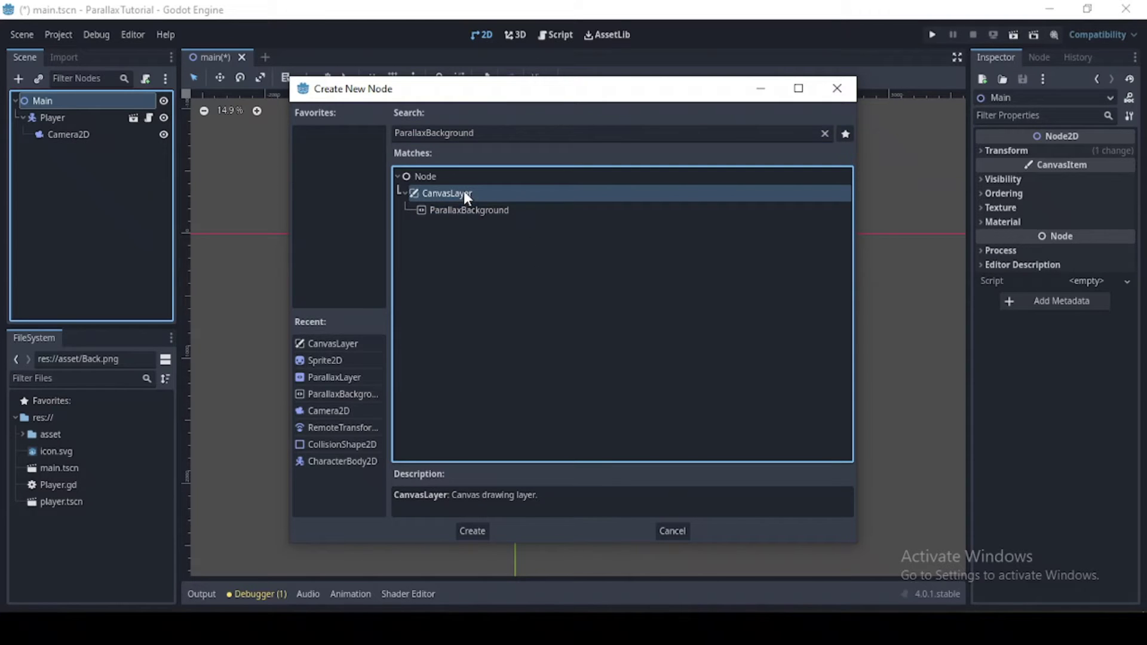
left_click(466, 207)
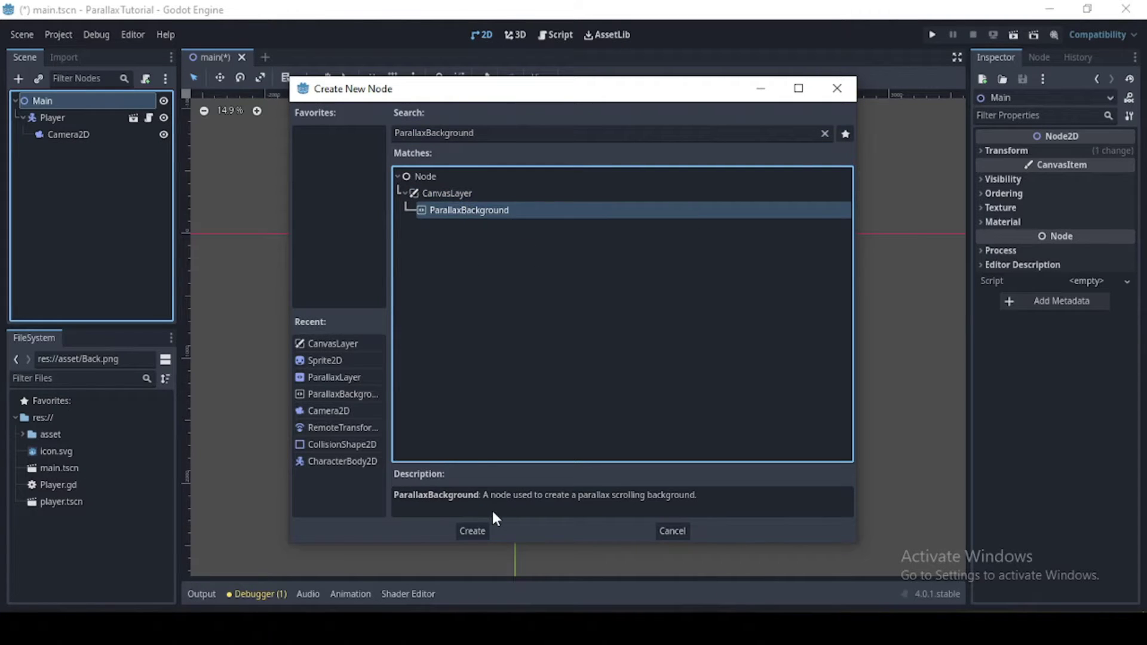
left_click(472, 530)
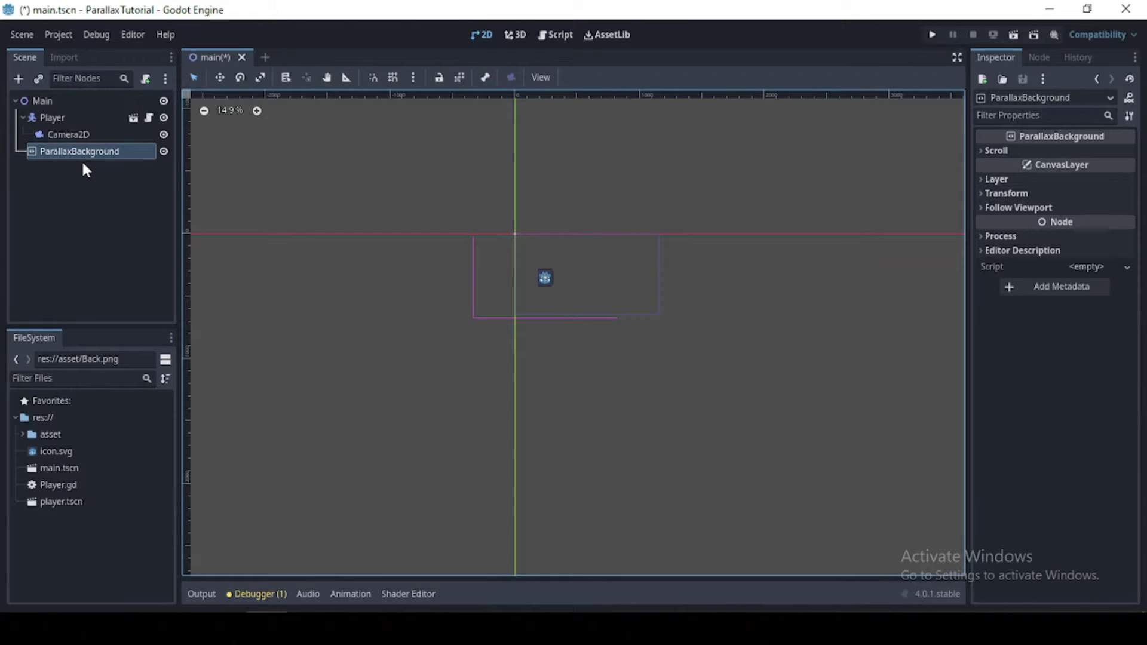
left_click(1103, 178)
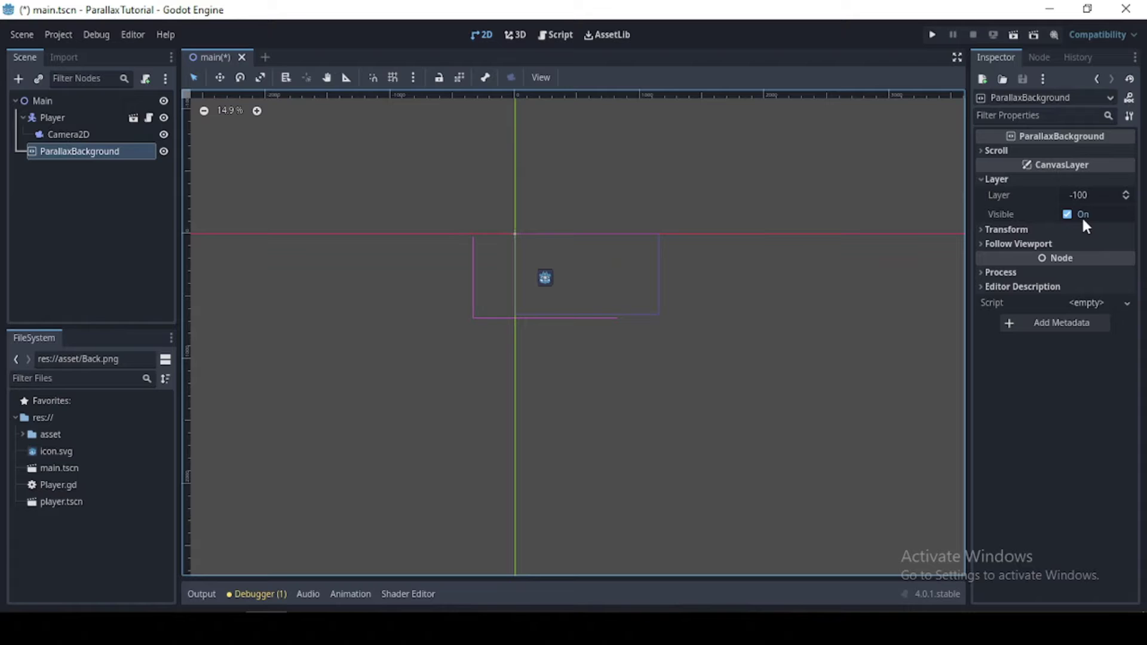
left_click(987, 180)
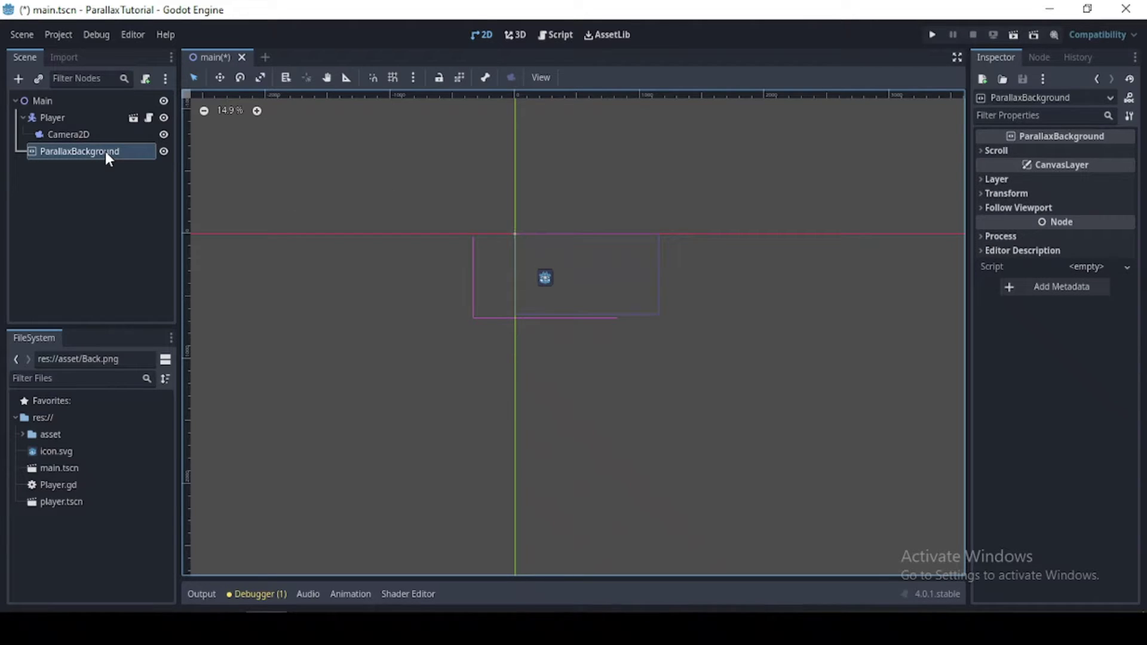
Add a ParallaxLayer node as a child of ParallaxBackground.
key("ctrl+a")
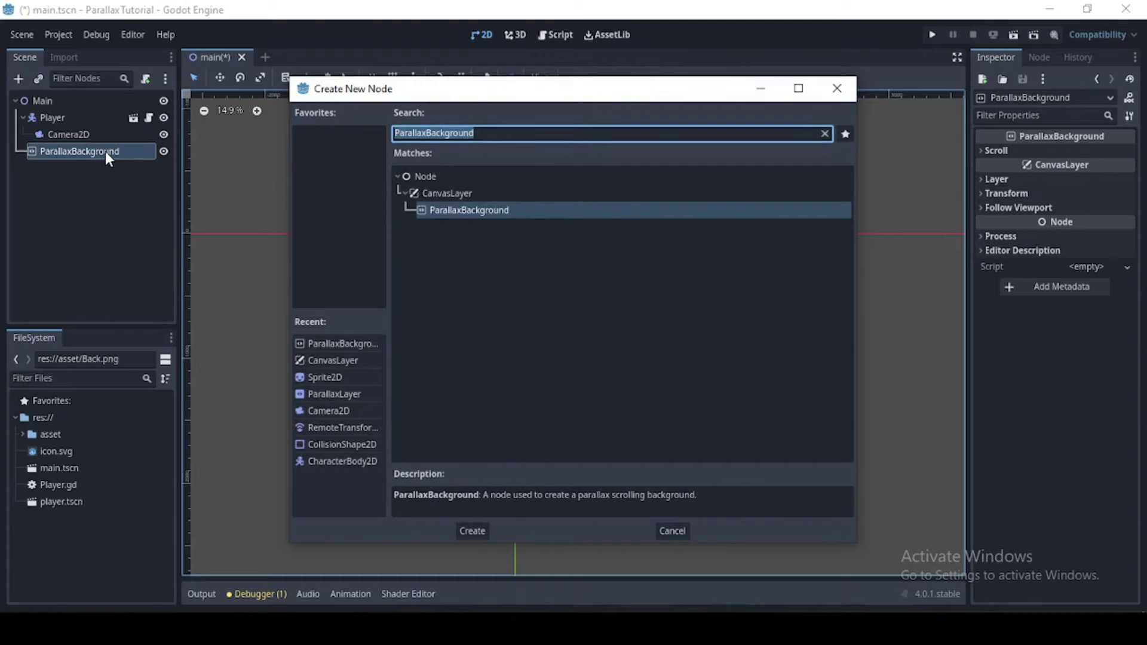
type("pa")
left_click(319, 395)
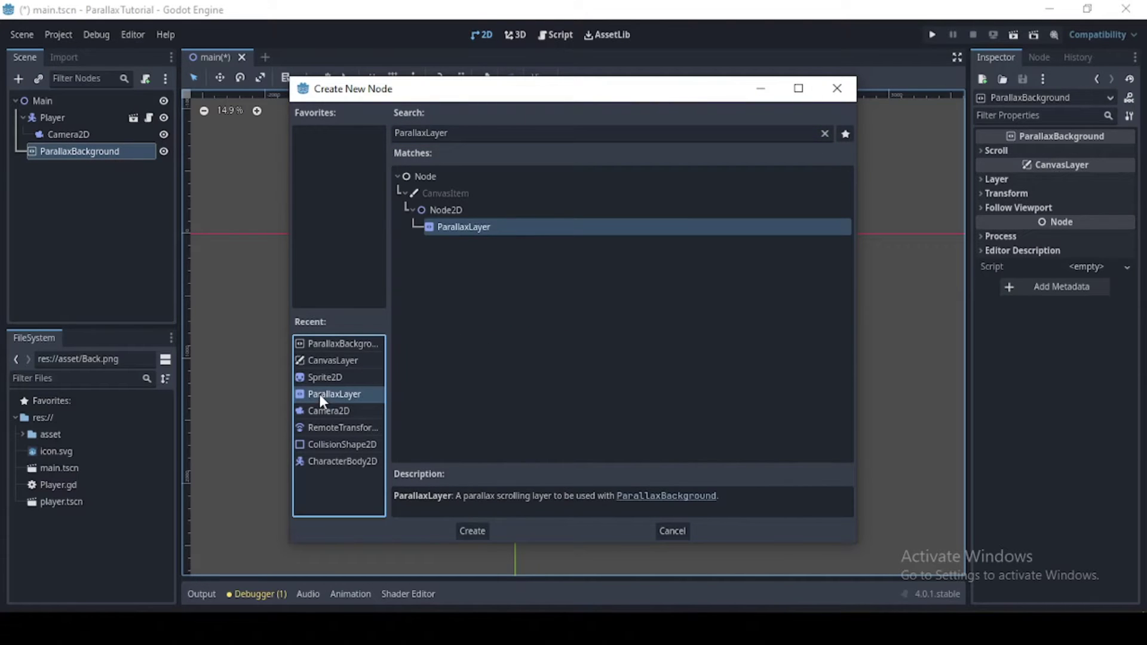
left_click(486, 530)
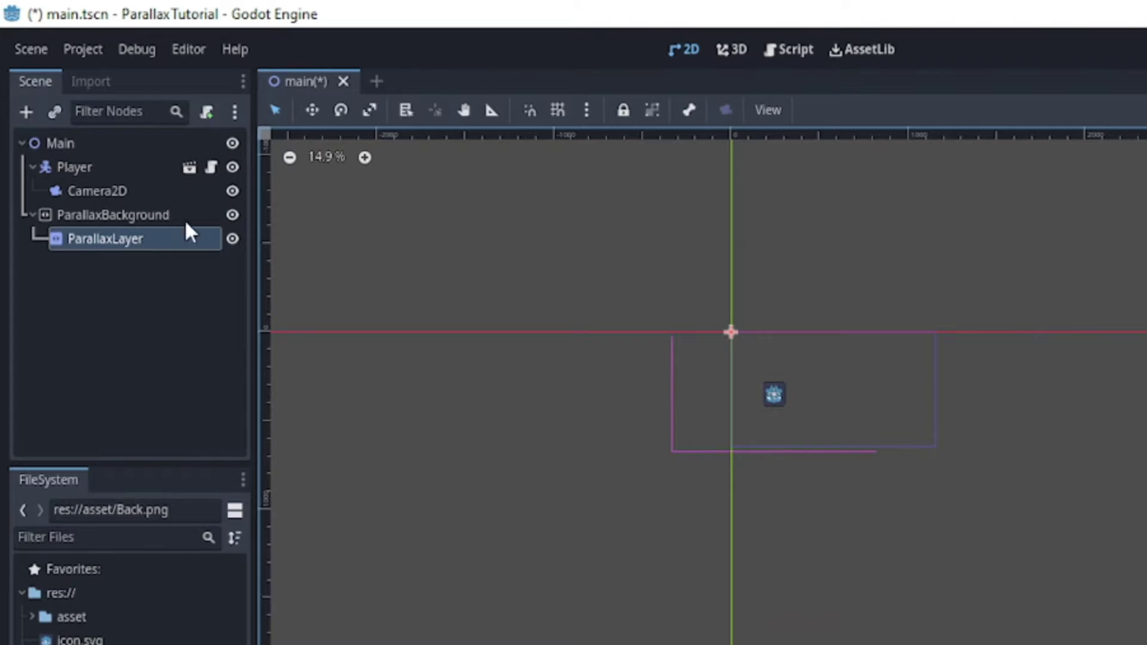
Duplicate the ParallaxLayer node twice so ParallaxBackground holds three layers.
left_click(115, 214)
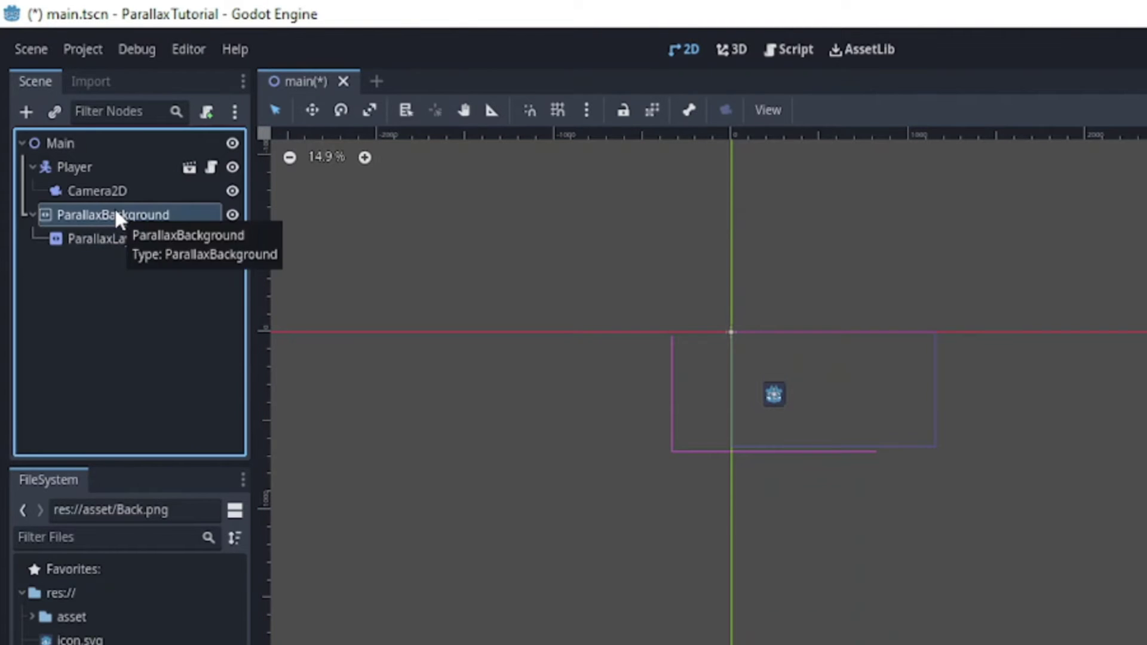
left_click(105, 242)
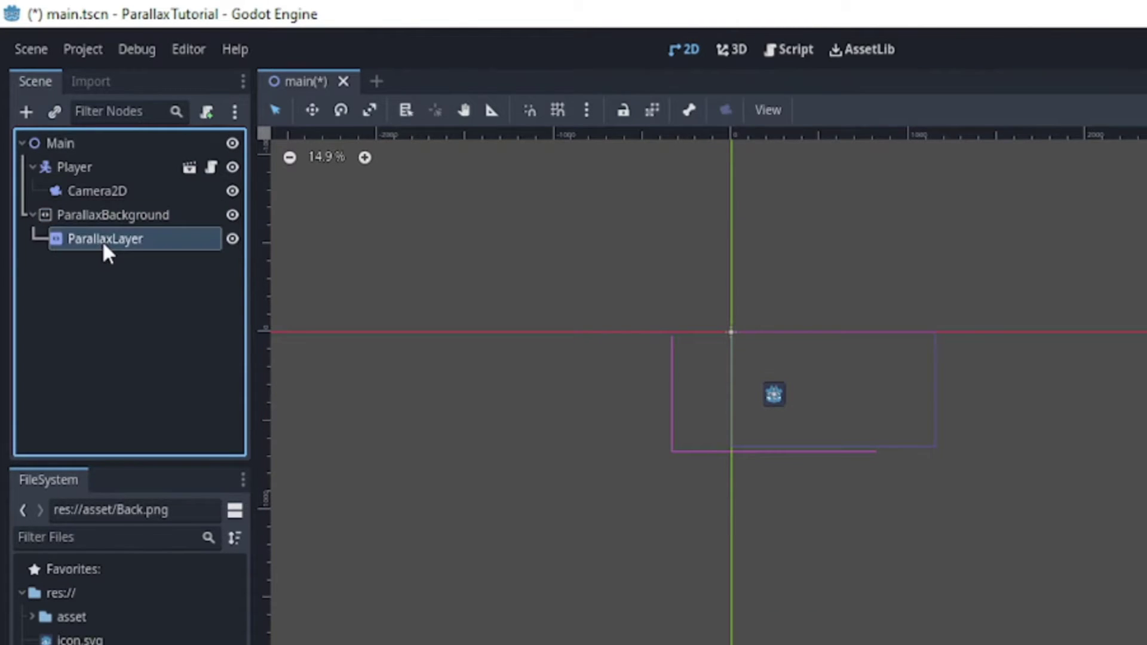
key("ctrl+d")
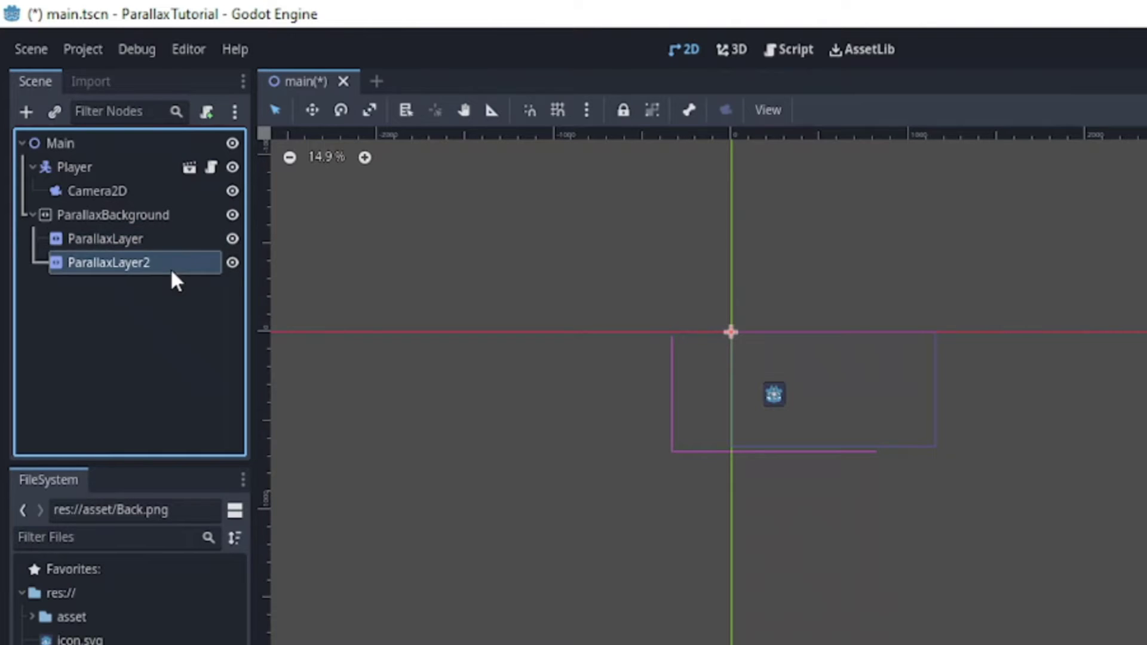
key("ctrl+d")
Rename the first parallax layer under ParallaxBackground as BGBack.
left_click(99, 239)
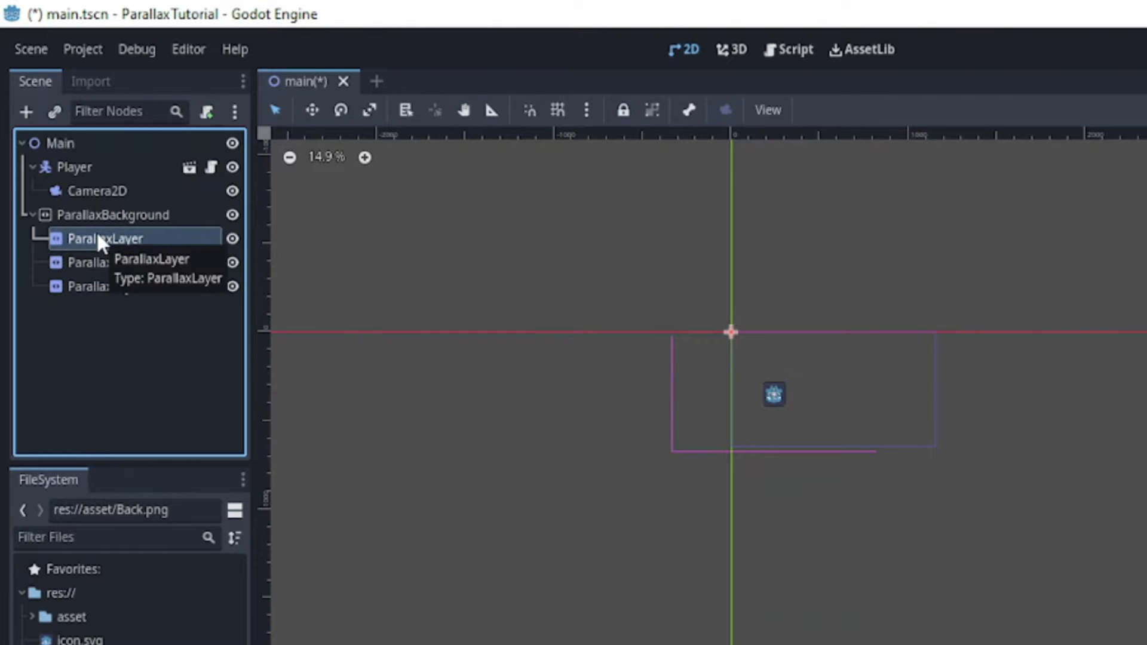
double_click(98, 237)
type("BG")
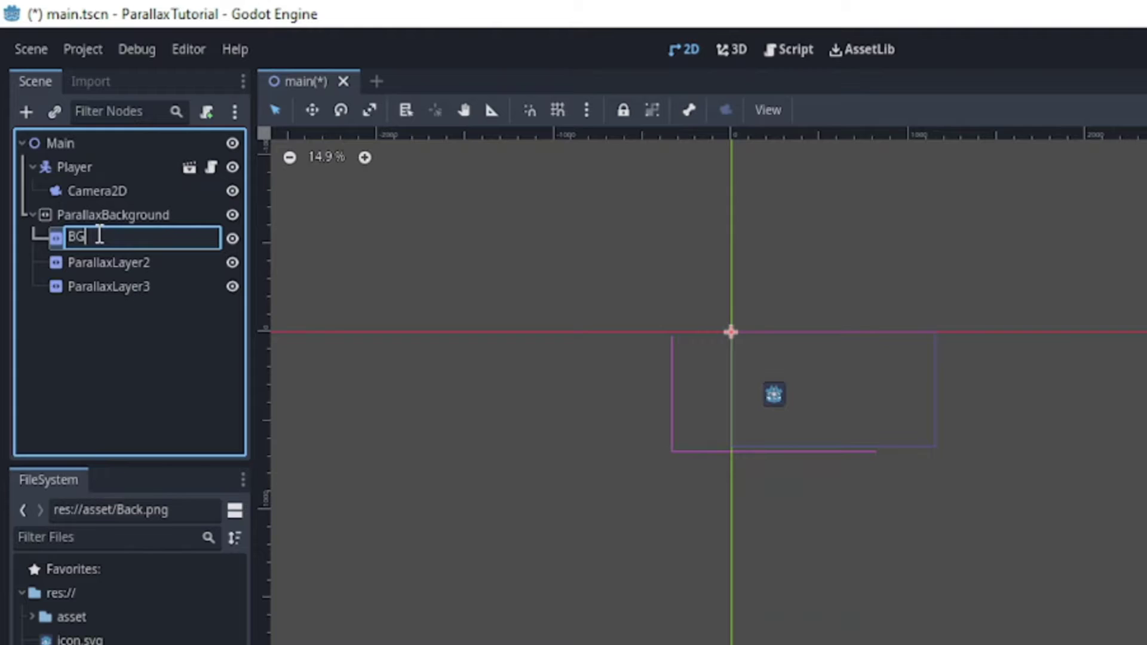
type("Back")
key("Return")
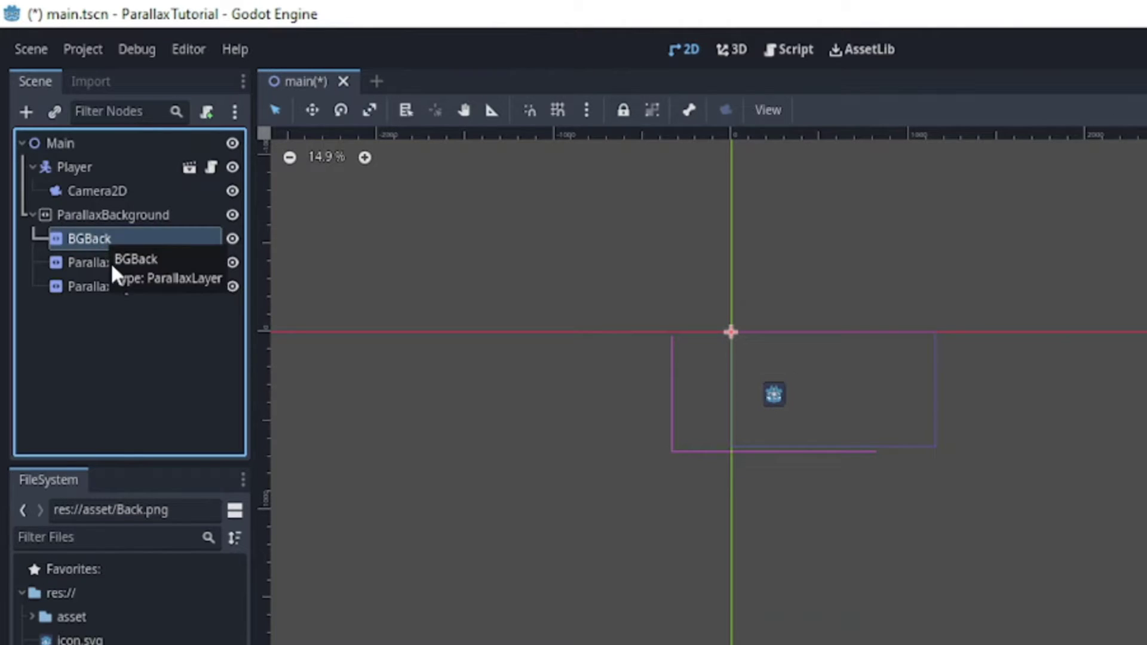
Rename the second parallax layer under ParallaxBackground as BGMiddle.
left_click(111, 263)
left_click(111, 262)
type("BG")
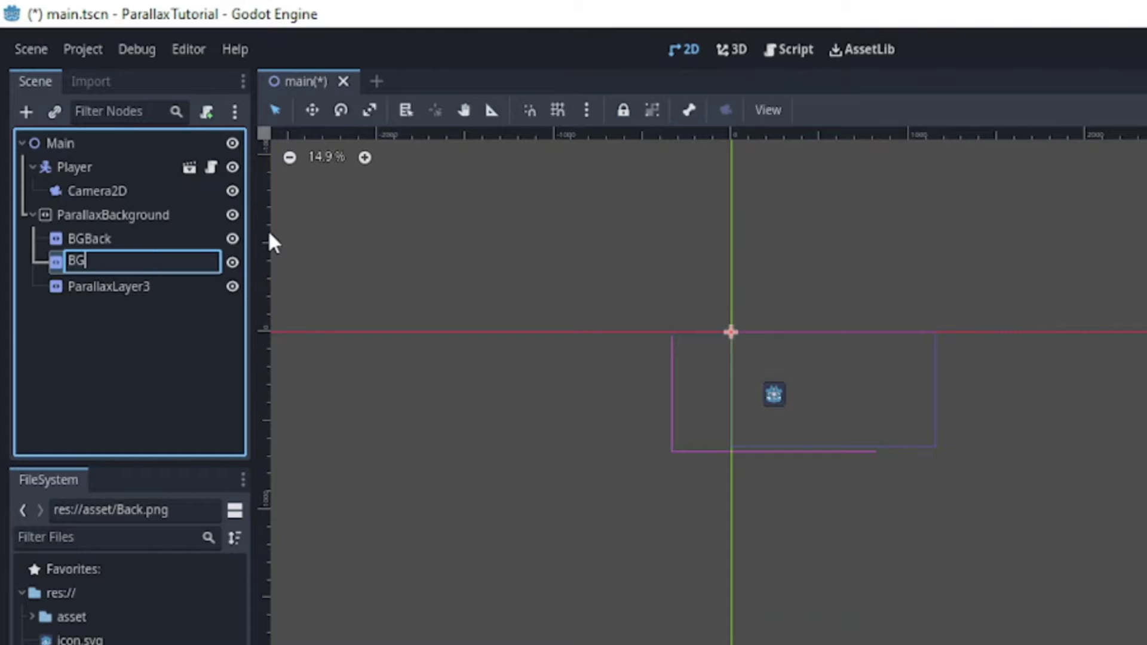
type("Middle")
key("Return")
Rename the third parallax layer under ParallaxBackground as BGFront.
left_click(139, 287)
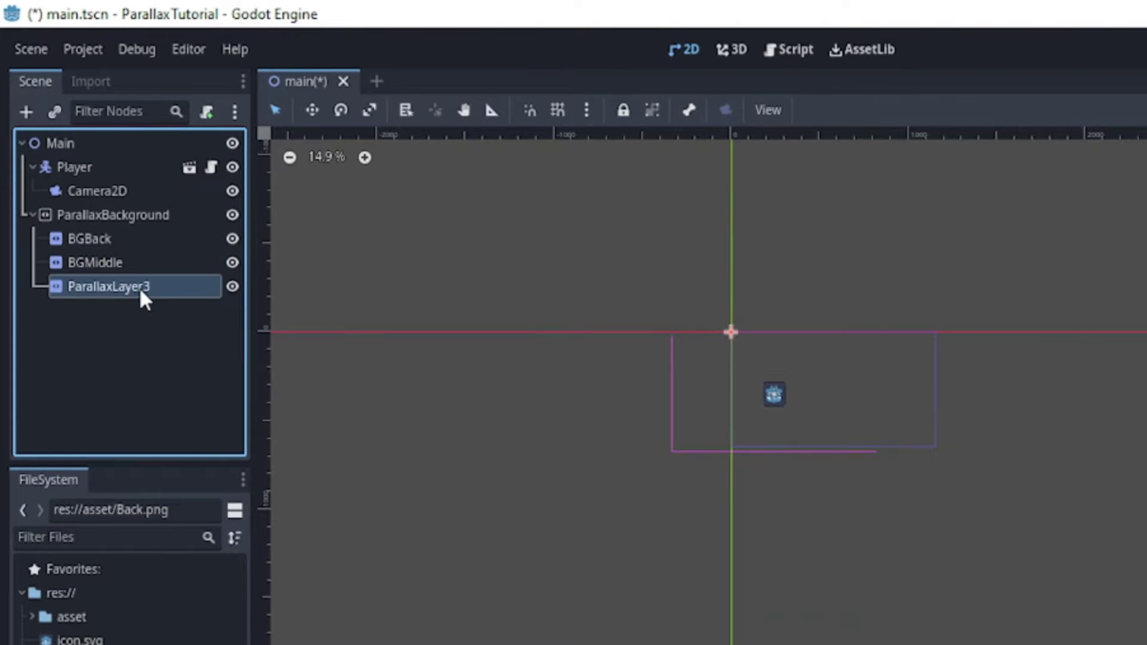
left_click(140, 287)
type("BG")
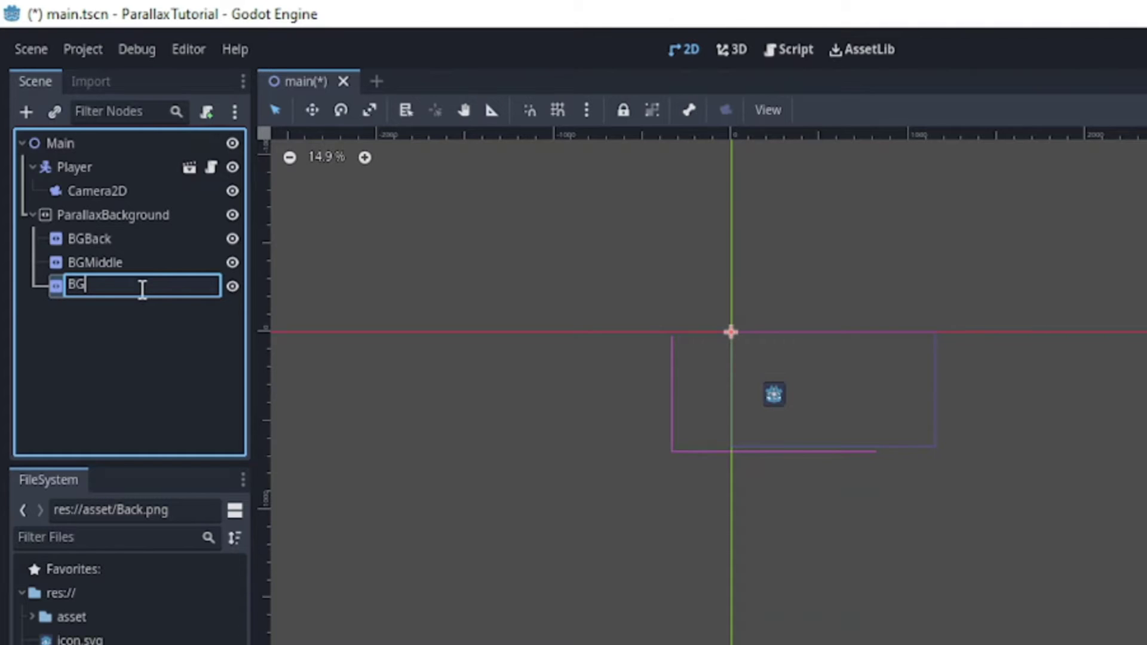
type("Front")
key("Return")
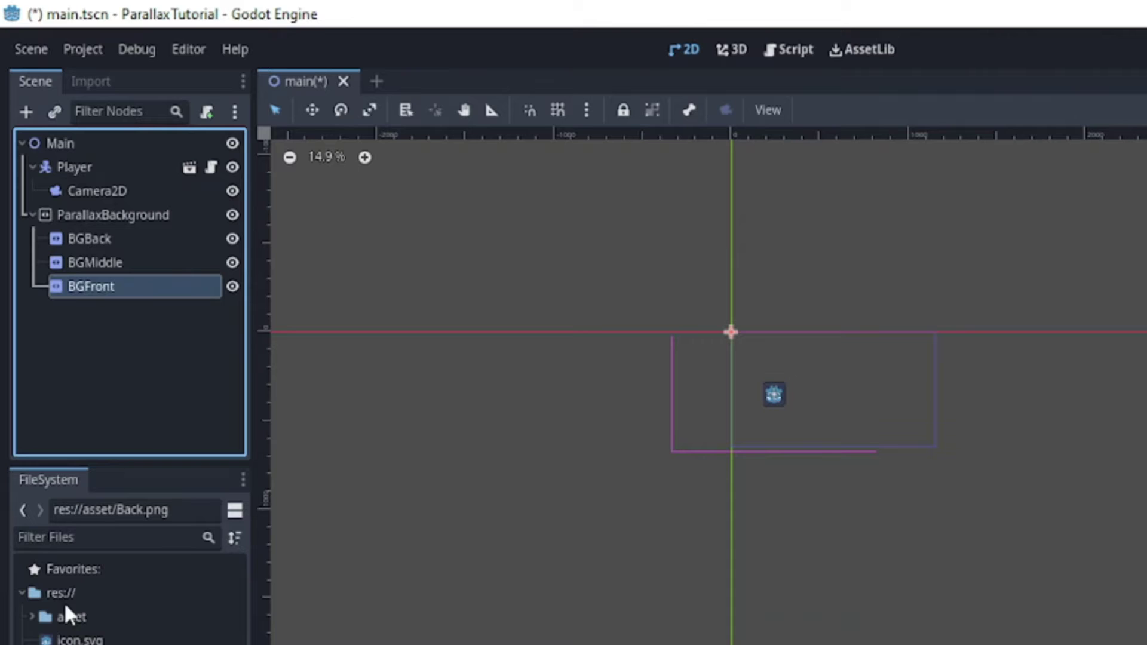
Expand the project's asset folder and add a Sprite2D child node to BGBack.
left_click(32, 617)
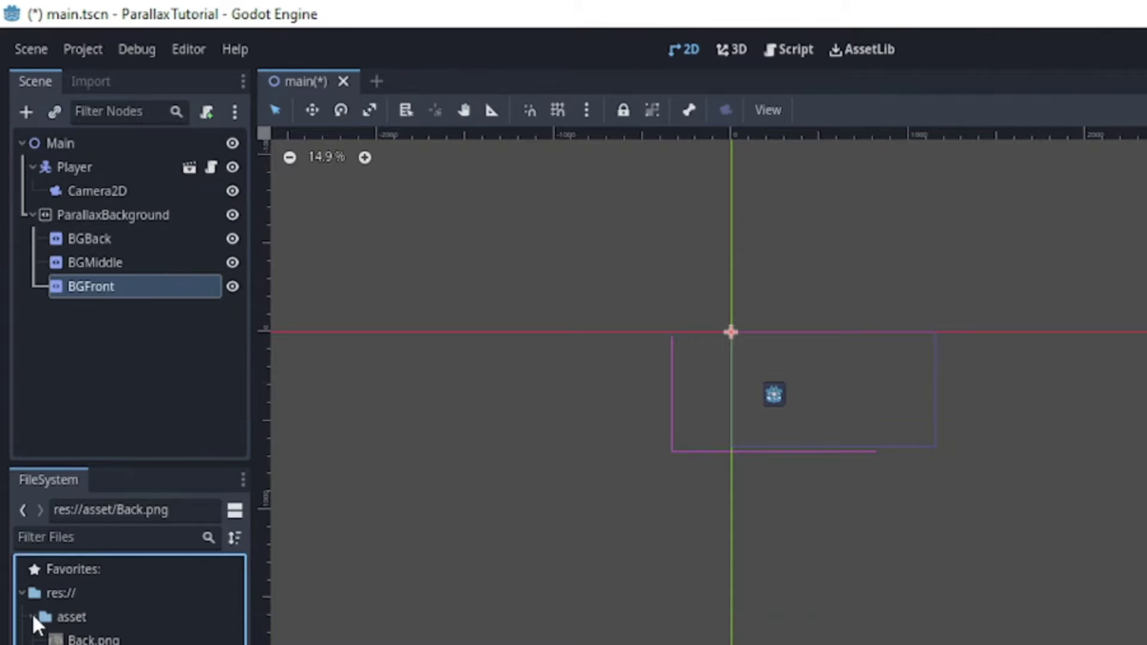
left_click(114, 239)
key("ctrl+a")
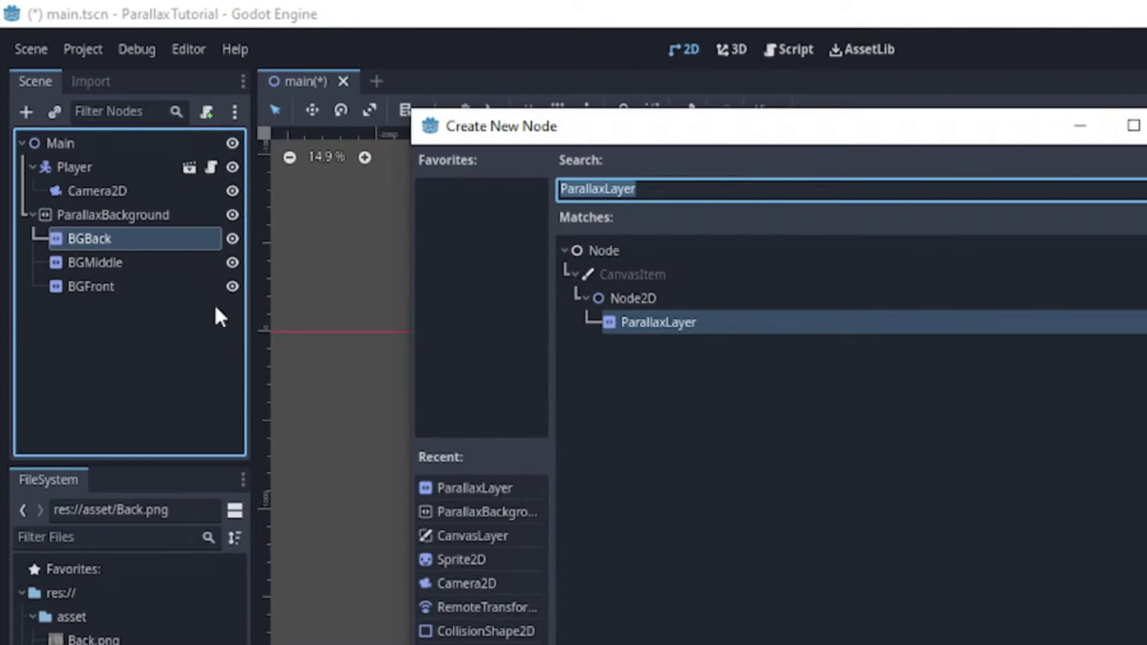
left_click(441, 562)
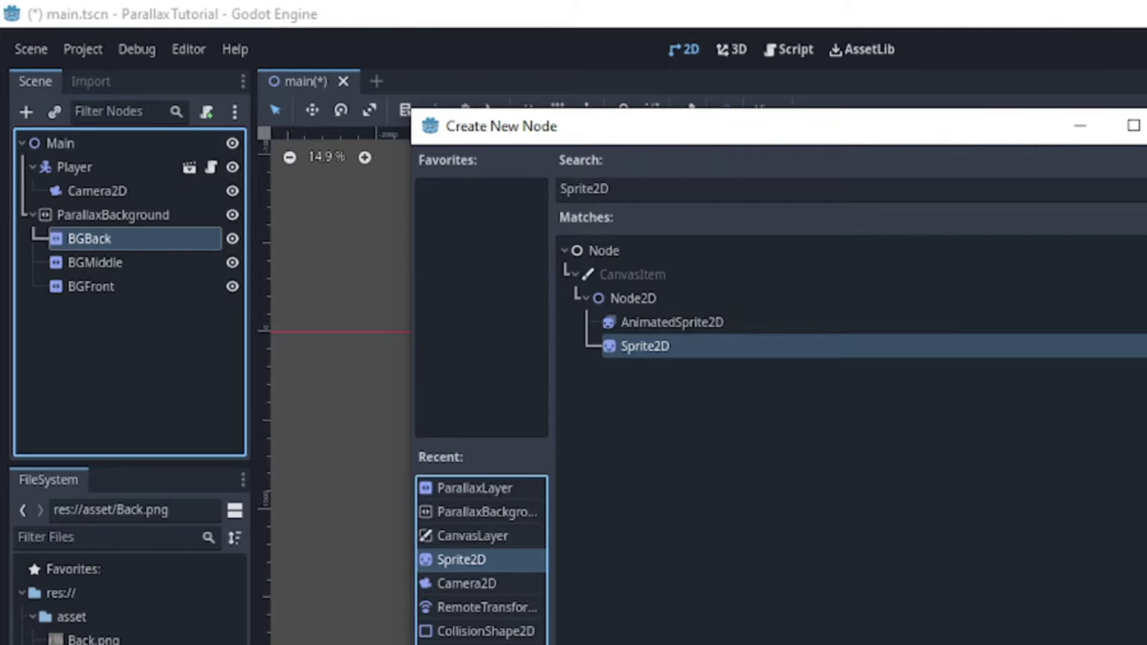
key("Return")
Add a Sprite2D child node to each of the BGMiddle and BGFront layers.
left_click(92, 289)
key("ctrl+a")
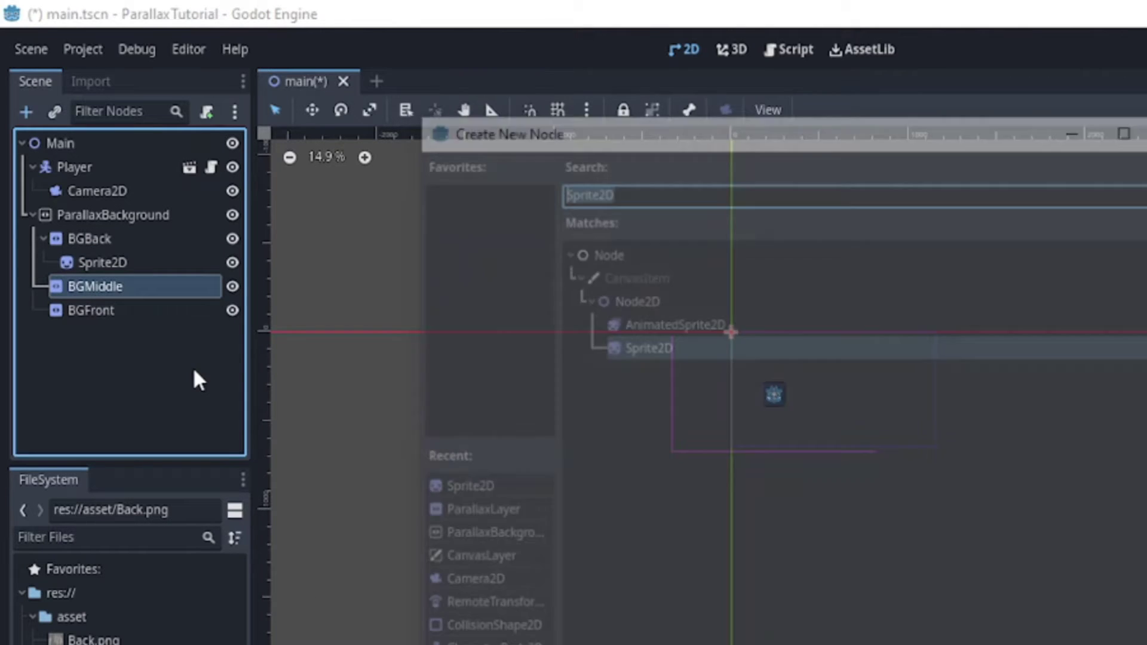
key("Return")
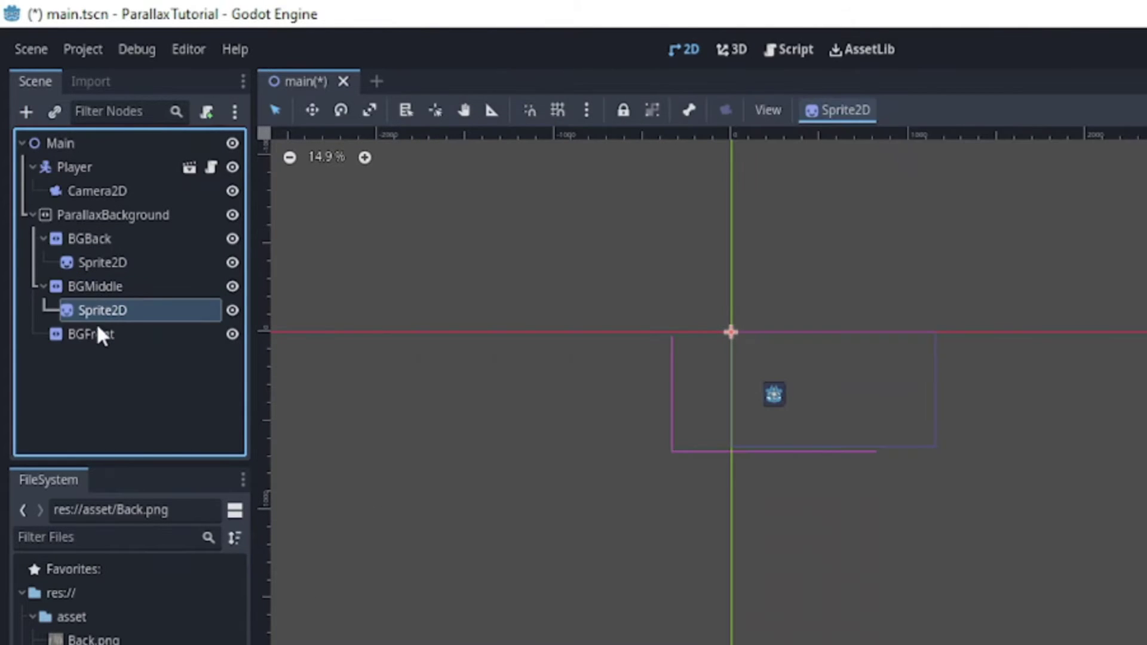
left_click(98, 335)
key("ctrl+a")
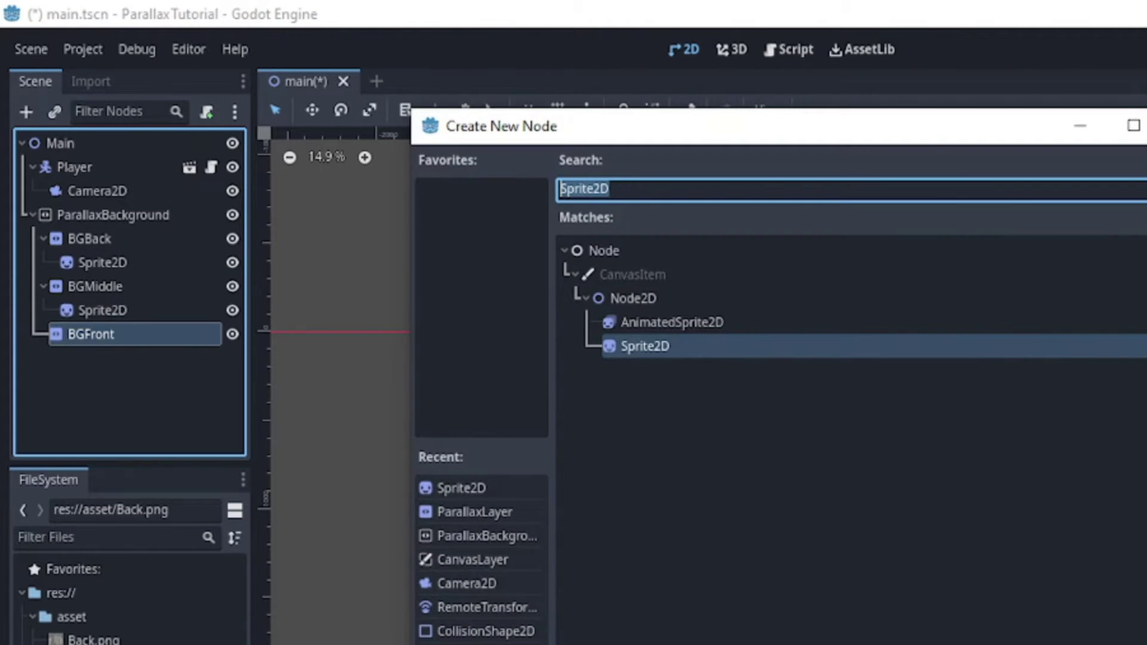
key("Return")
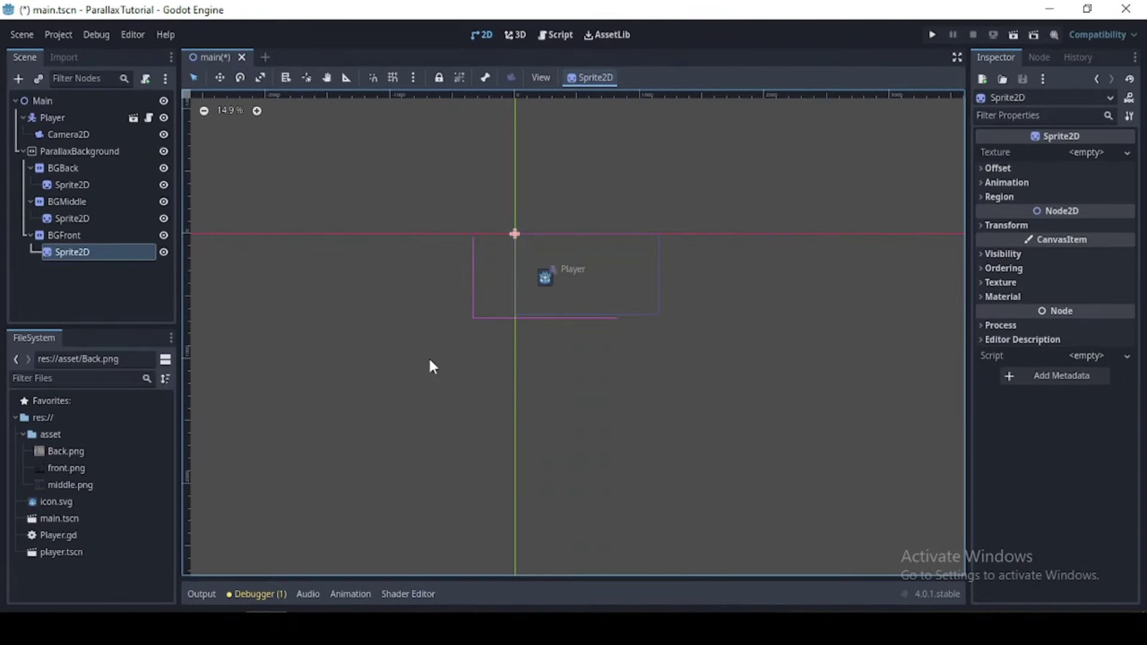
Assign Back.png as the texture of BGBack's sprite and middle.png as the texture of BGMiddle's sprite.
left_click(65, 184)
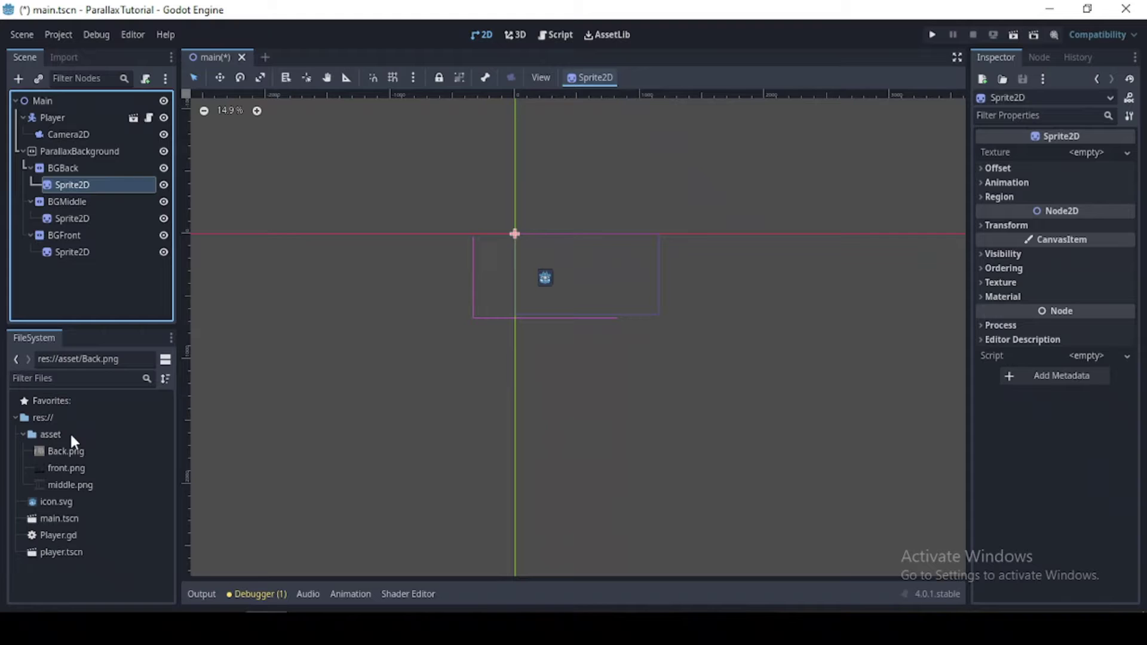
left_click_drag(66, 453, 1090, 154)
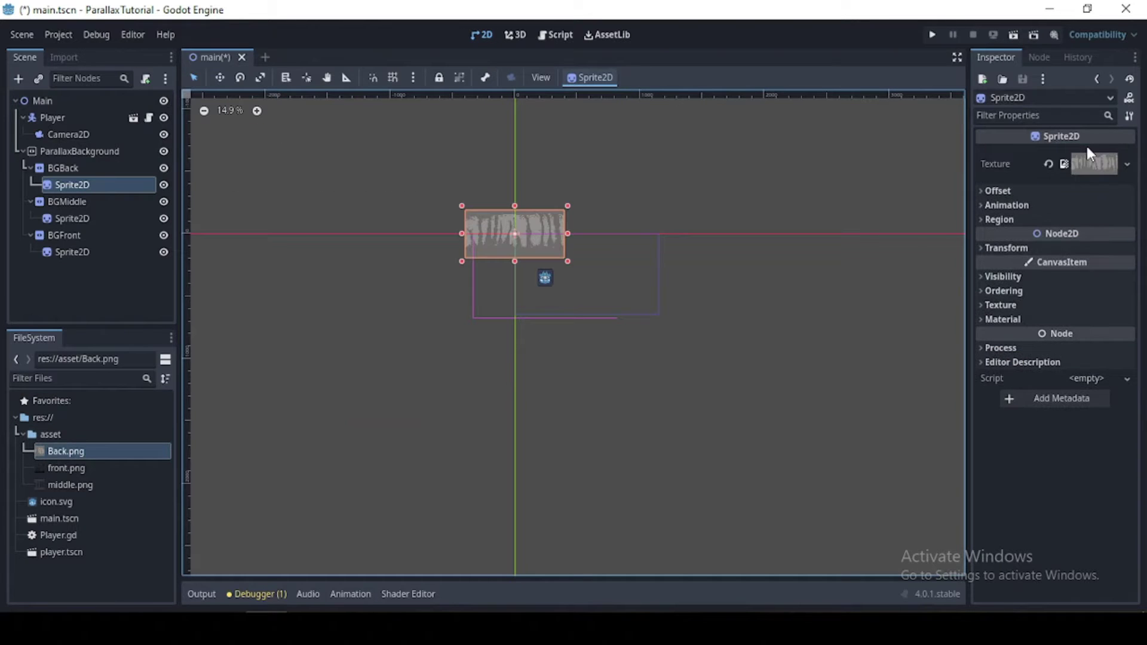
left_click(95, 218)
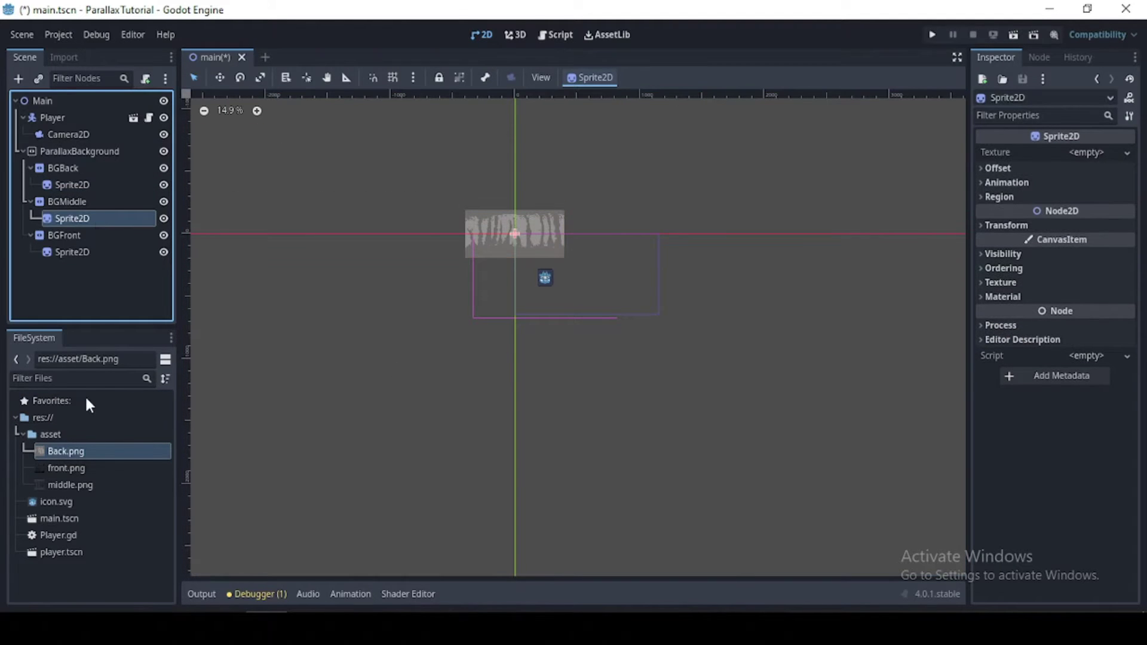
left_click_drag(70, 485, 1074, 145)
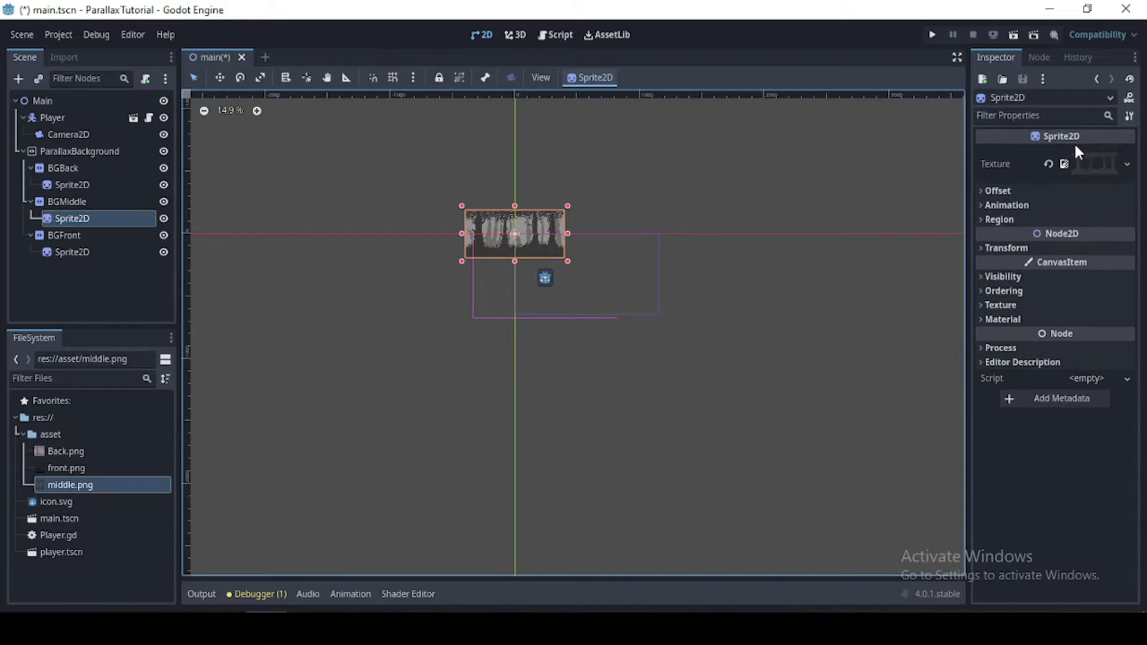
Assign front.png as the texture of BGFront's sprite.
left_click(85, 251)
left_click_drag(83, 466, 1067, 154)
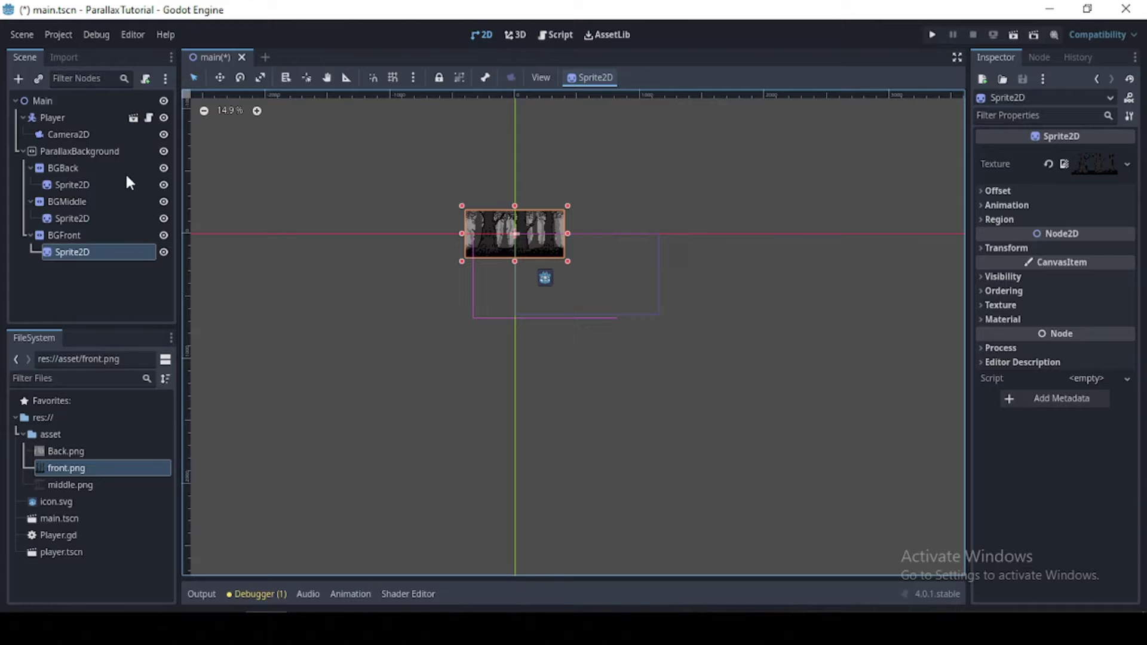
Turn off the Centered offset option for the BGBack, BGMiddle and BGFront sprites together.
left_click(68, 185)
left_click(993, 192)
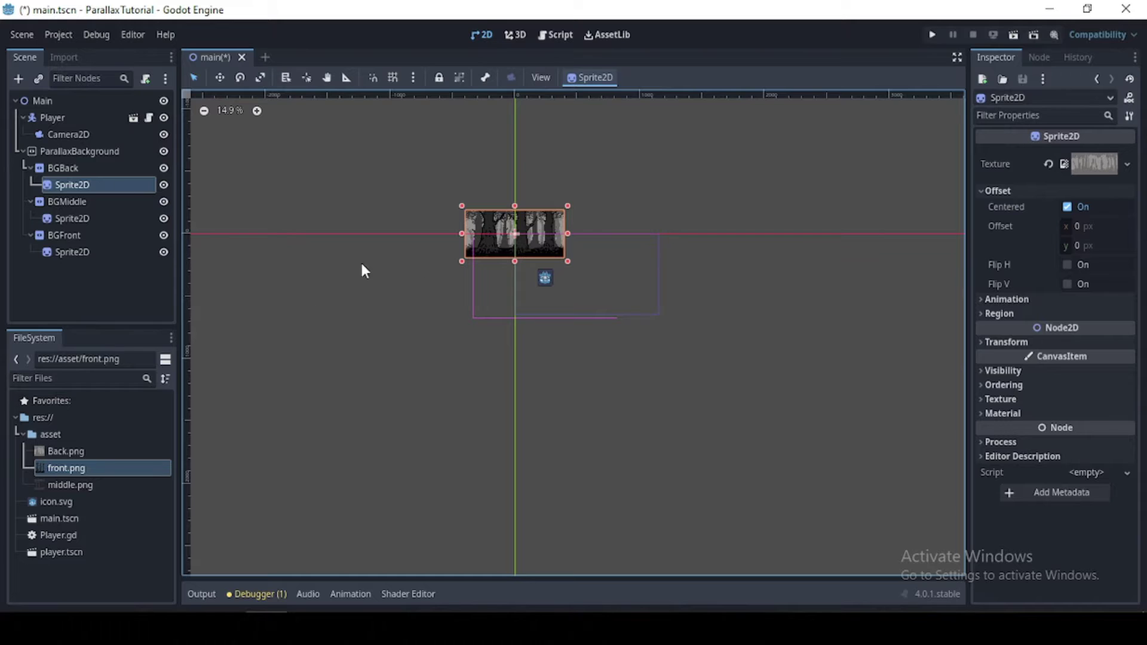
left_click_drag(474, 255, 528, 285)
key("ctrl+z")
left_click(74, 216, "ctrl")
left_click(76, 252, "ctrl")
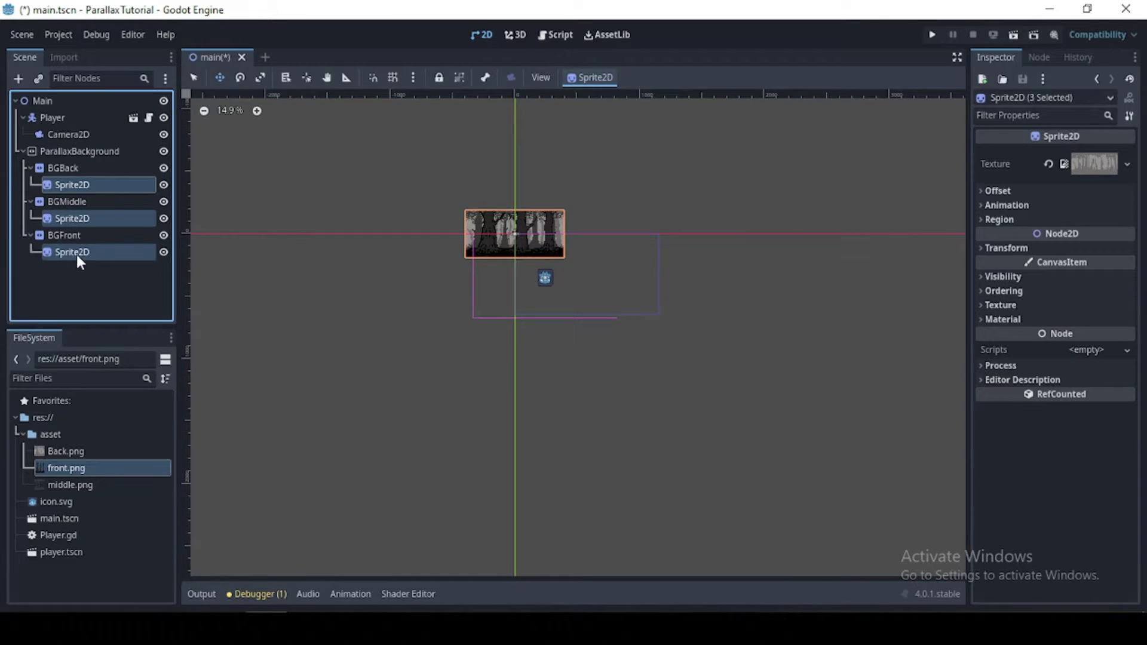
left_click(1030, 190)
left_click(1068, 207)
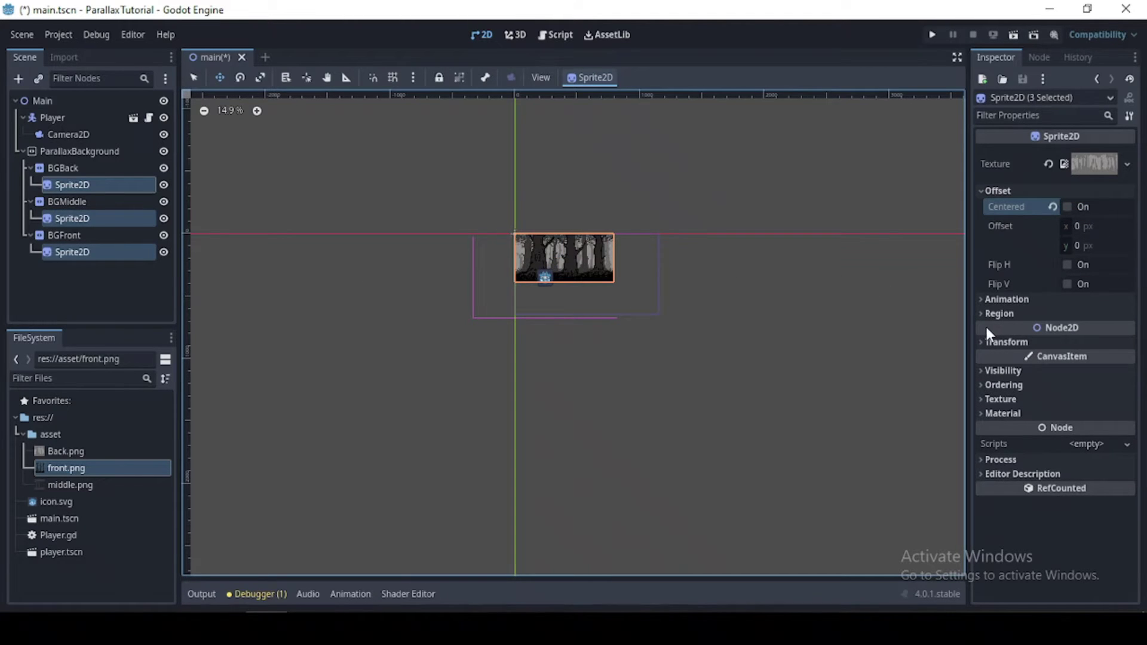
Set the transform scale of the three selected background sprites to 2 on both axes.
scroll(575, 270, "up", 4)
scroll(576, 366, "down", 1)
scroll(584, 405, "up", 3)
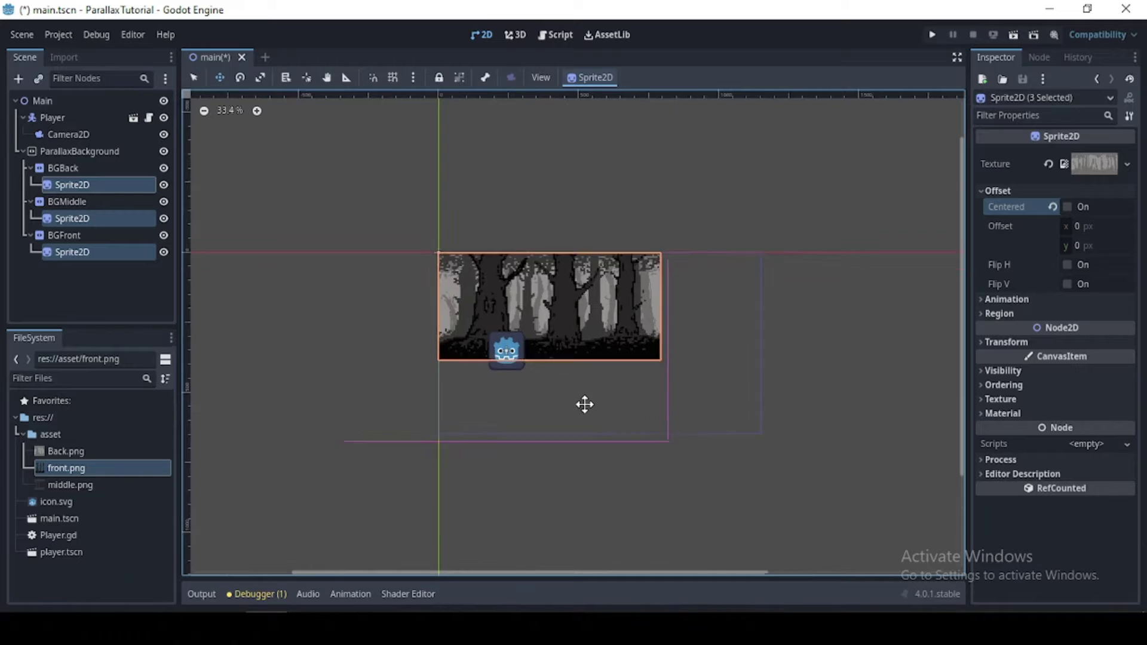
left_click(1049, 342)
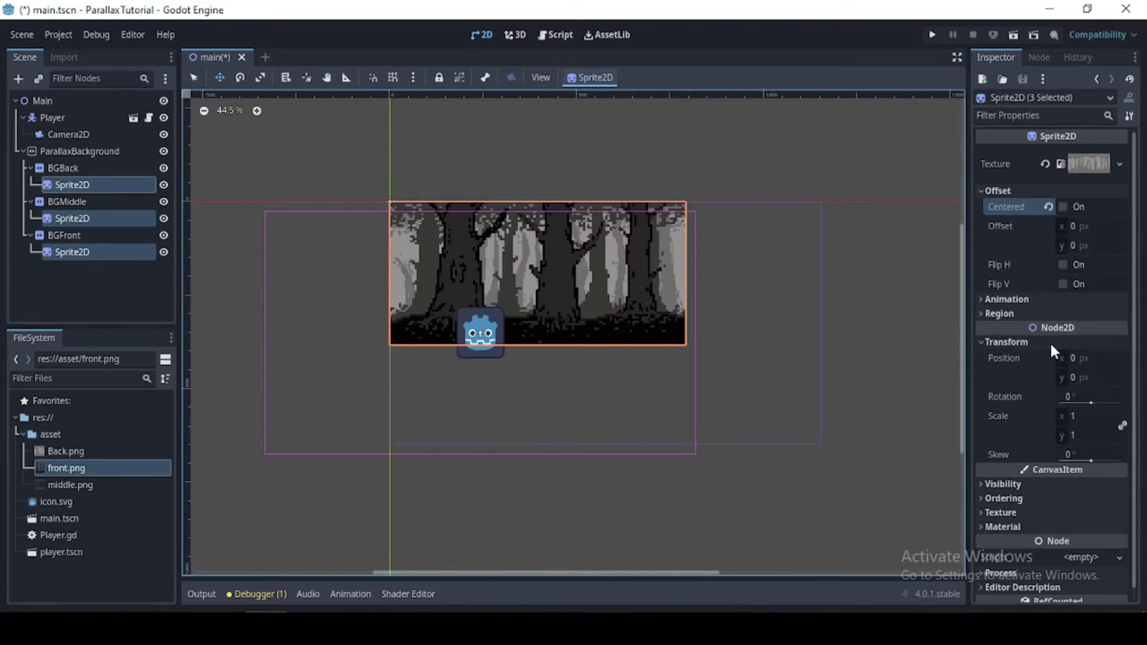
left_click(1096, 415)
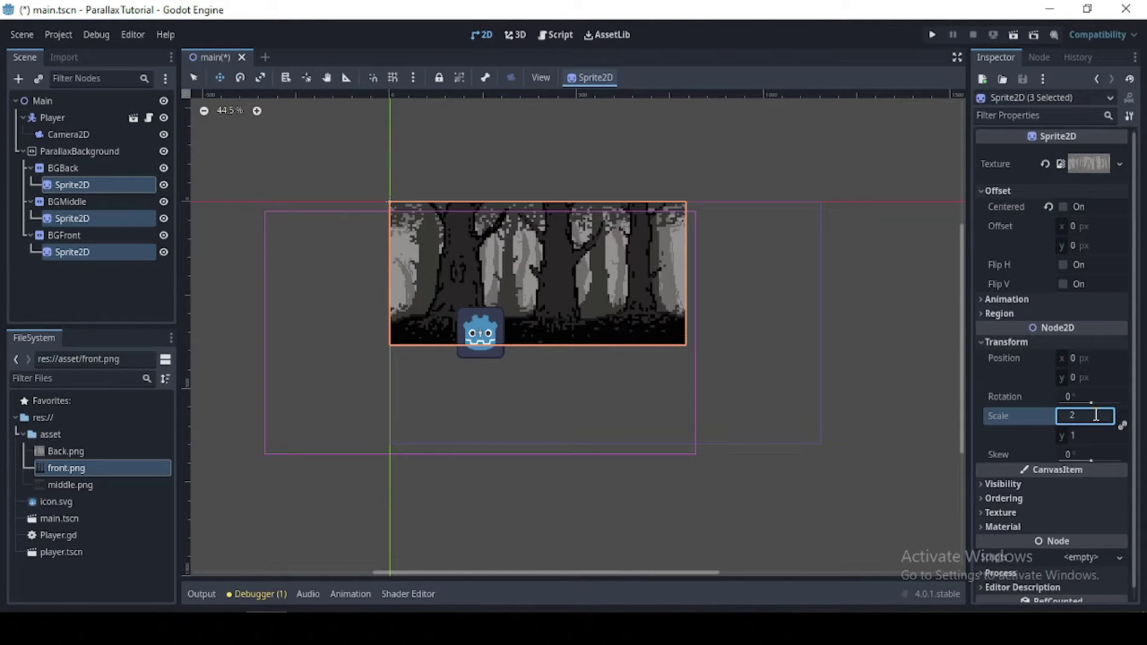
type("2")
key("Return")
scroll(620, 464, "down", 3)
scroll(583, 455, "up", 2)
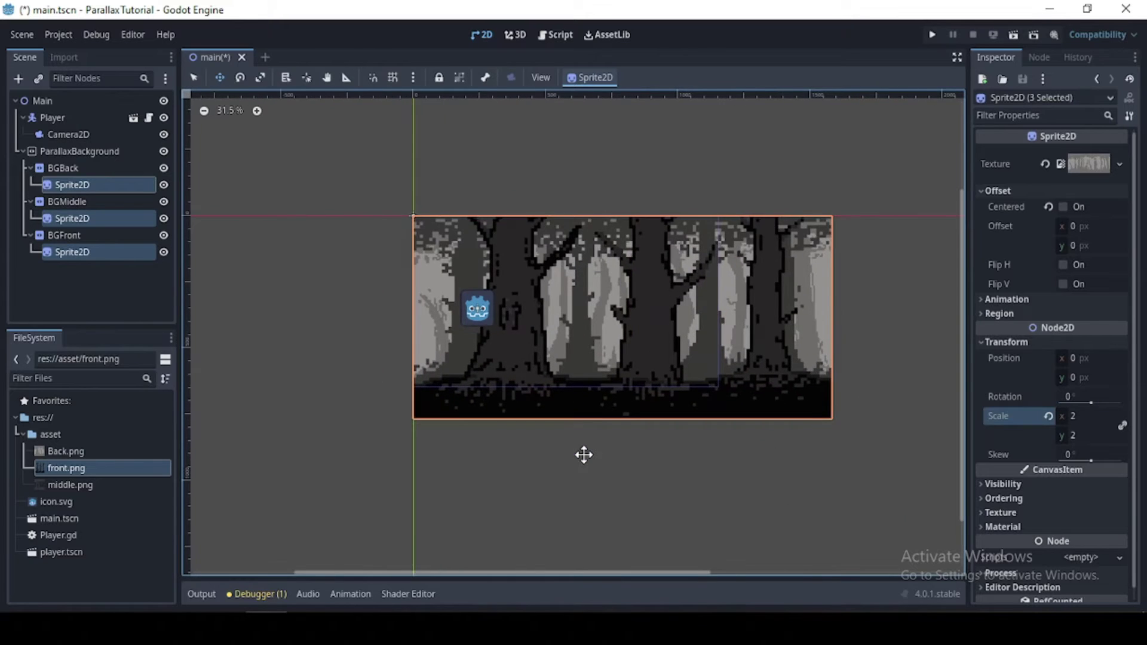
Run the project, move the player right past the end of the background and back, and close the game window.
key("F5")
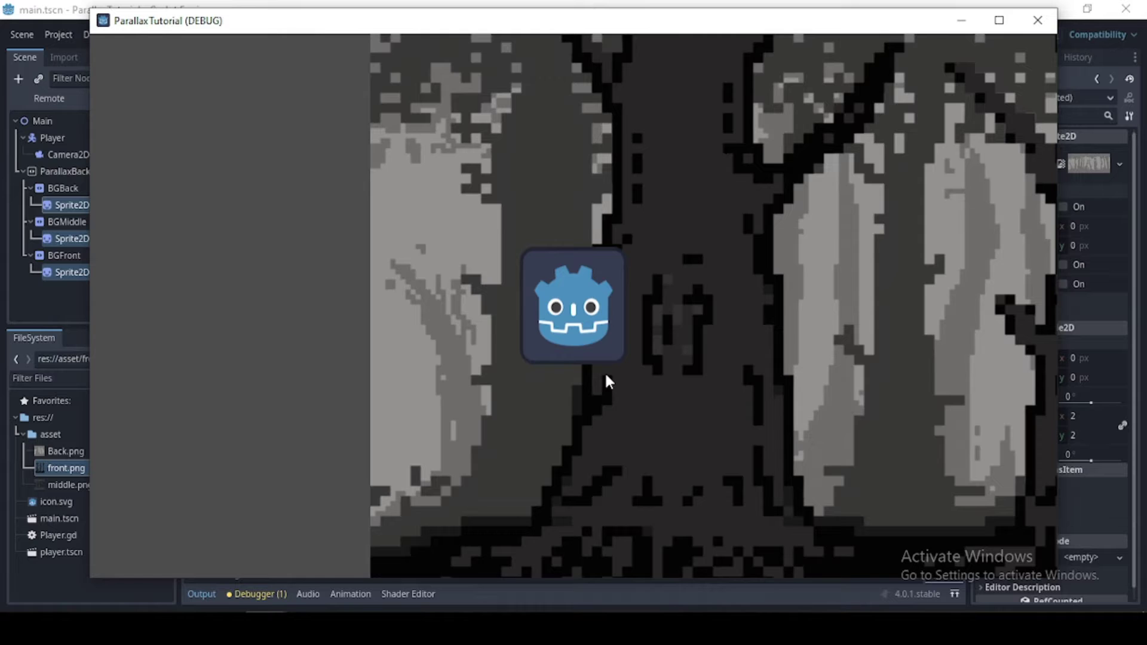
key("Right")
key("Right")
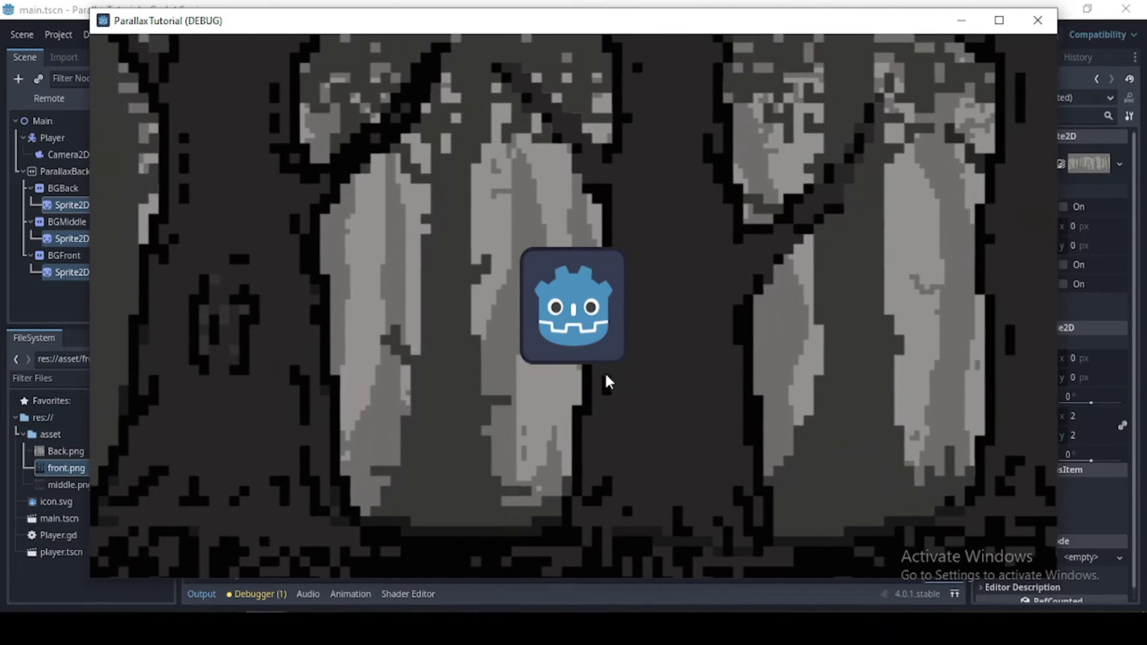
key("Right")
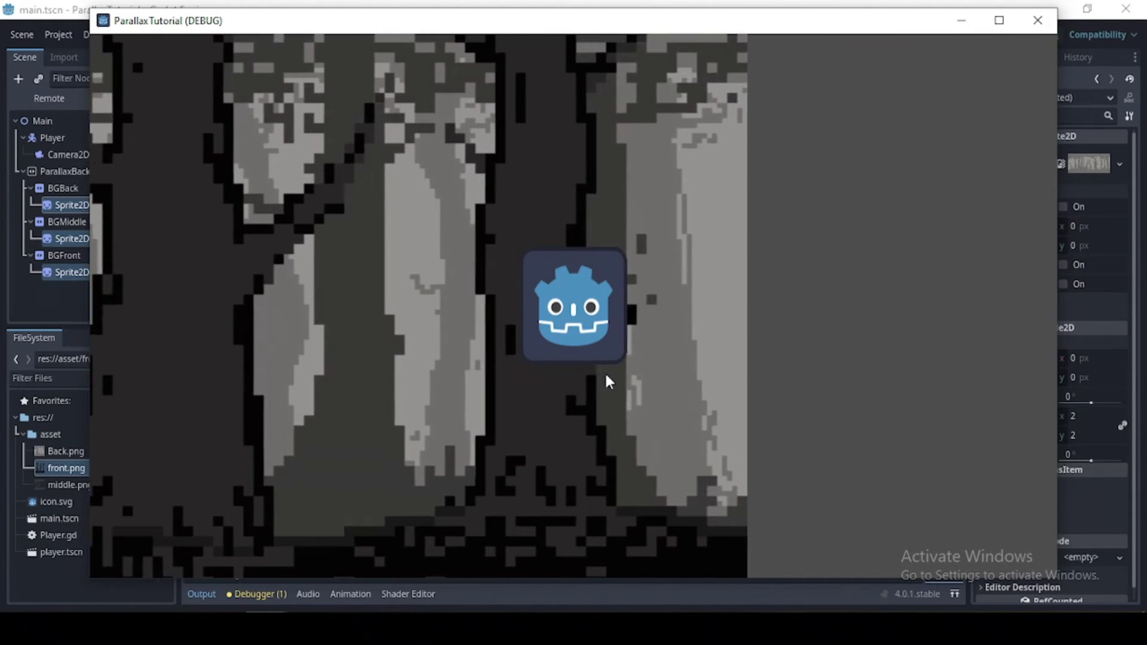
key("Right")
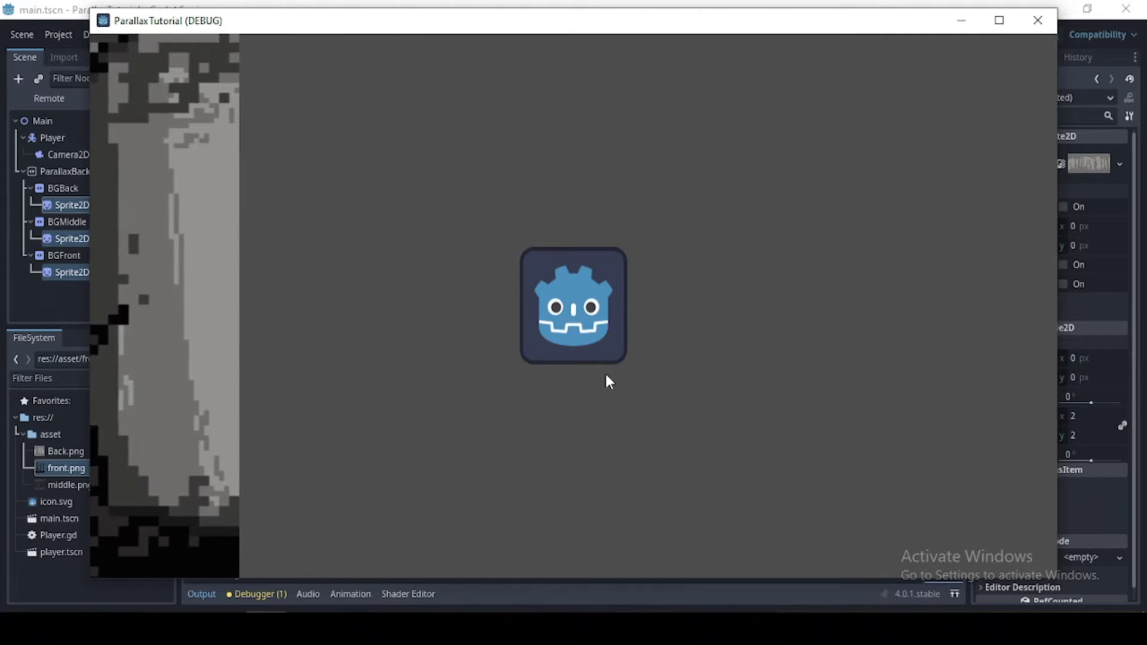
key("Left")
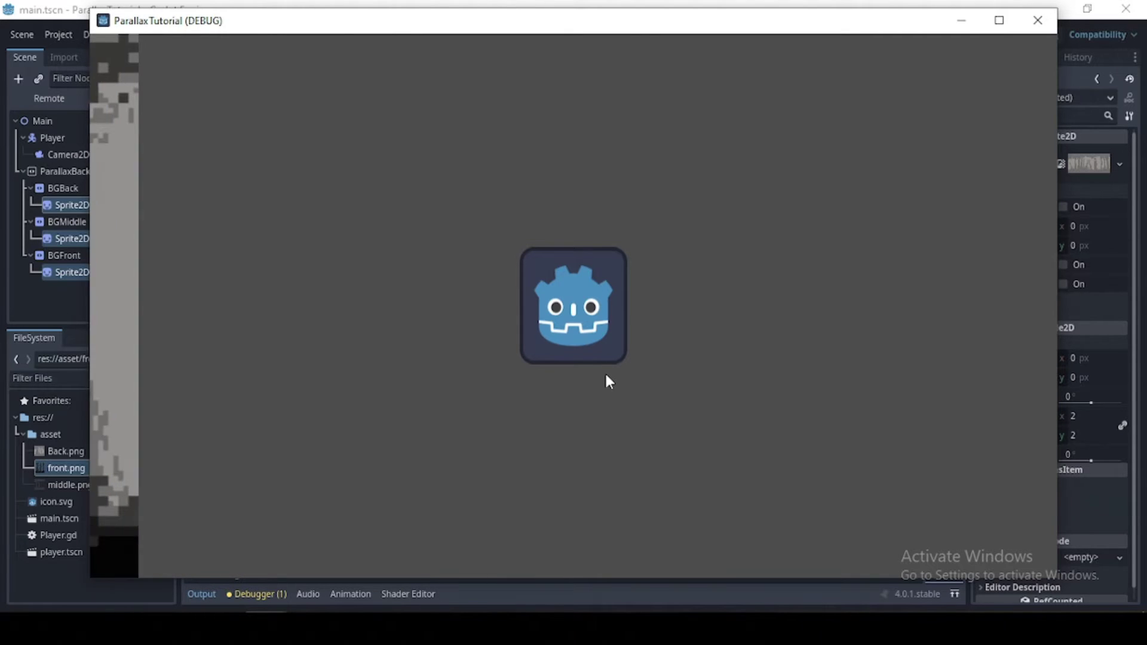
key("Right")
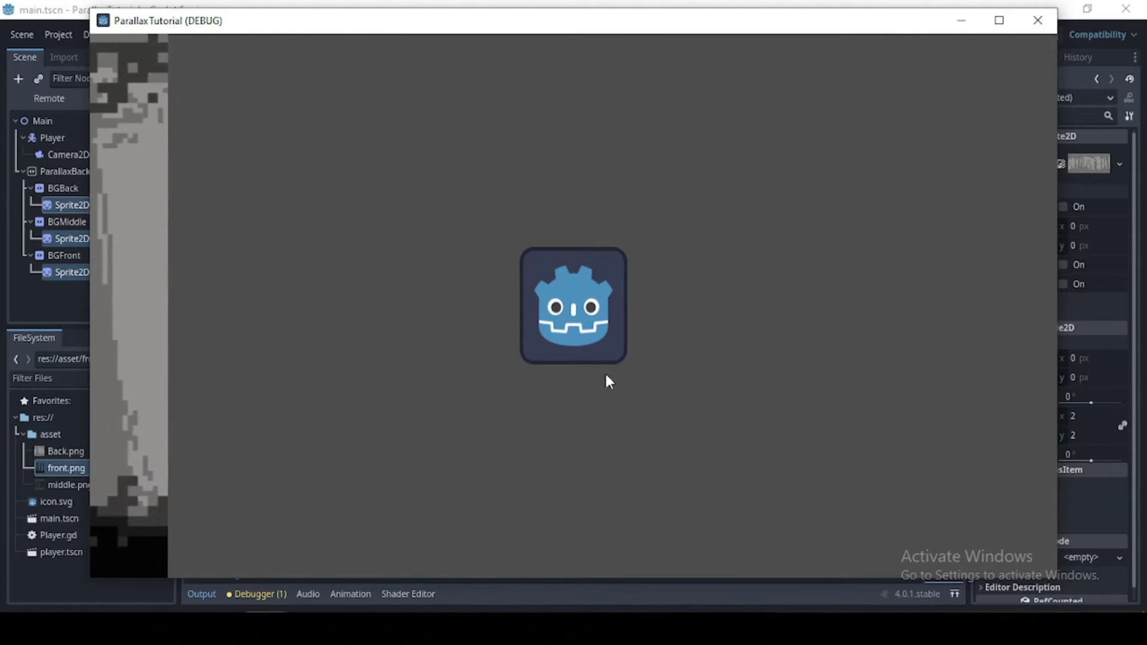
left_click(1040, 22)
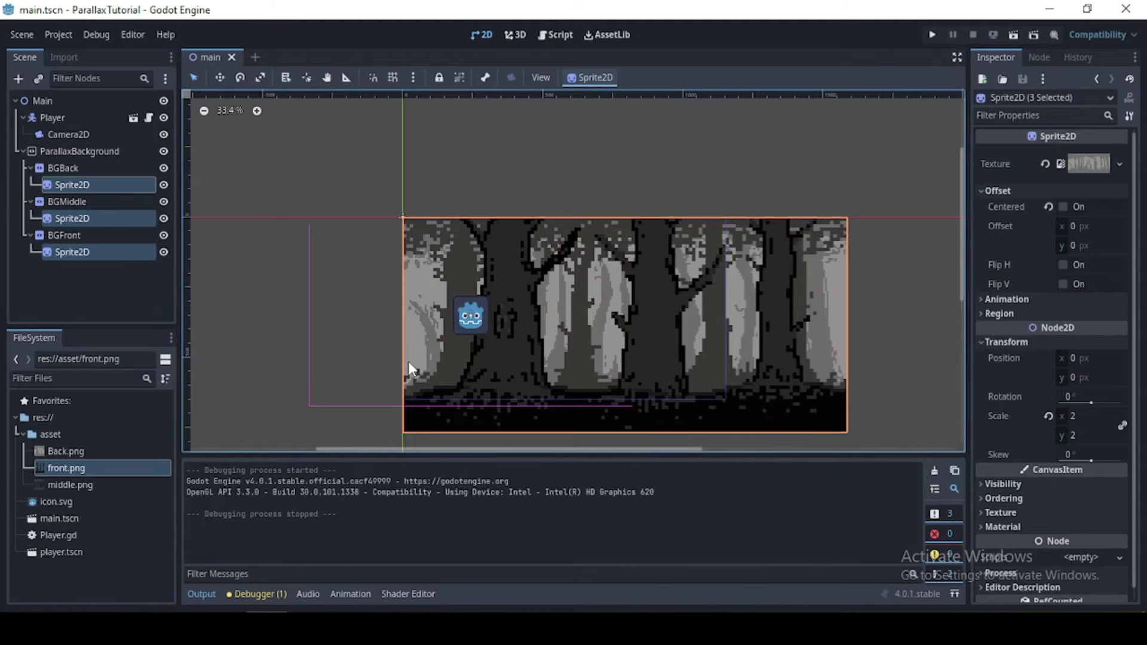
Check BGBack's motion settings and the pixel size of the background images in the asset folder.
left_click(94, 184)
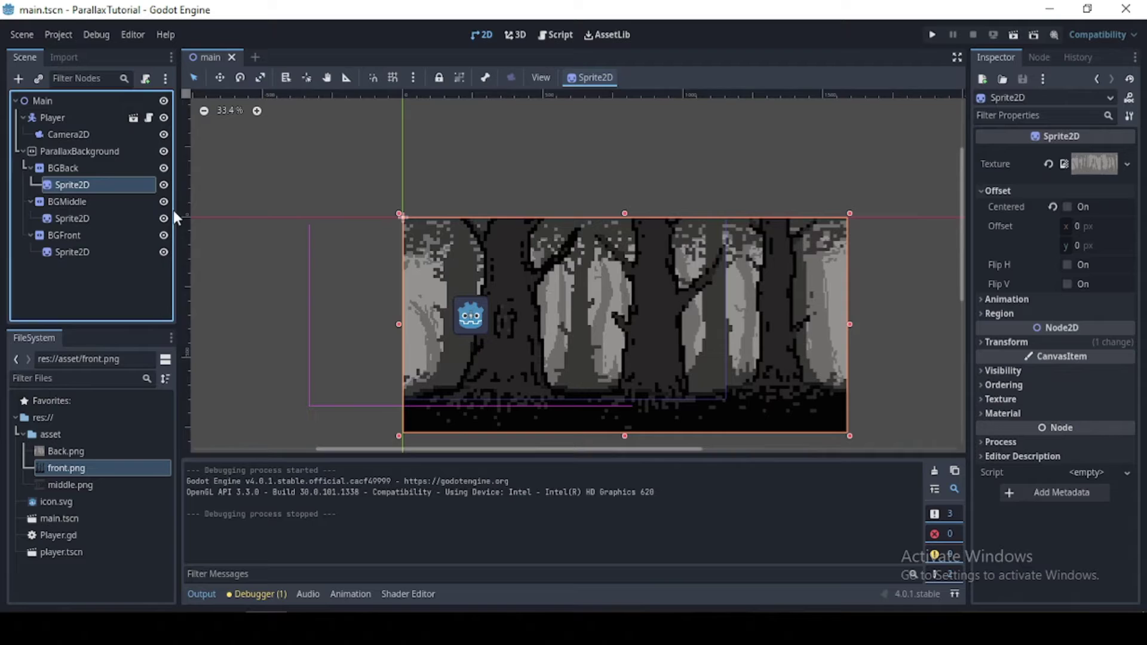
left_click(80, 167)
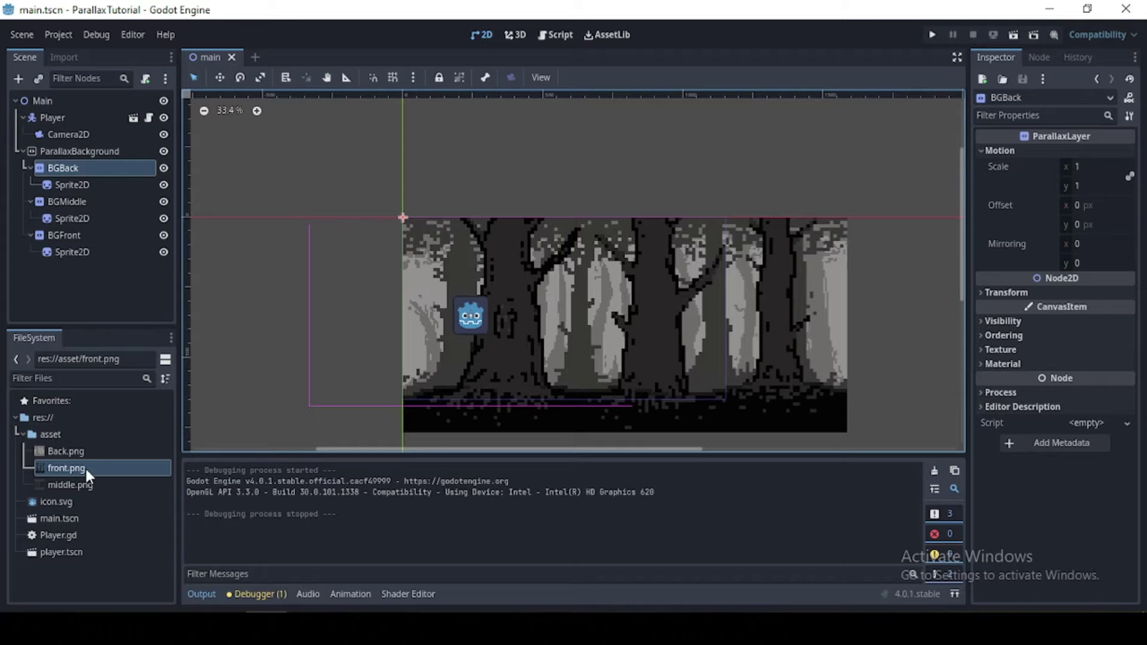
left_click(23, 435)
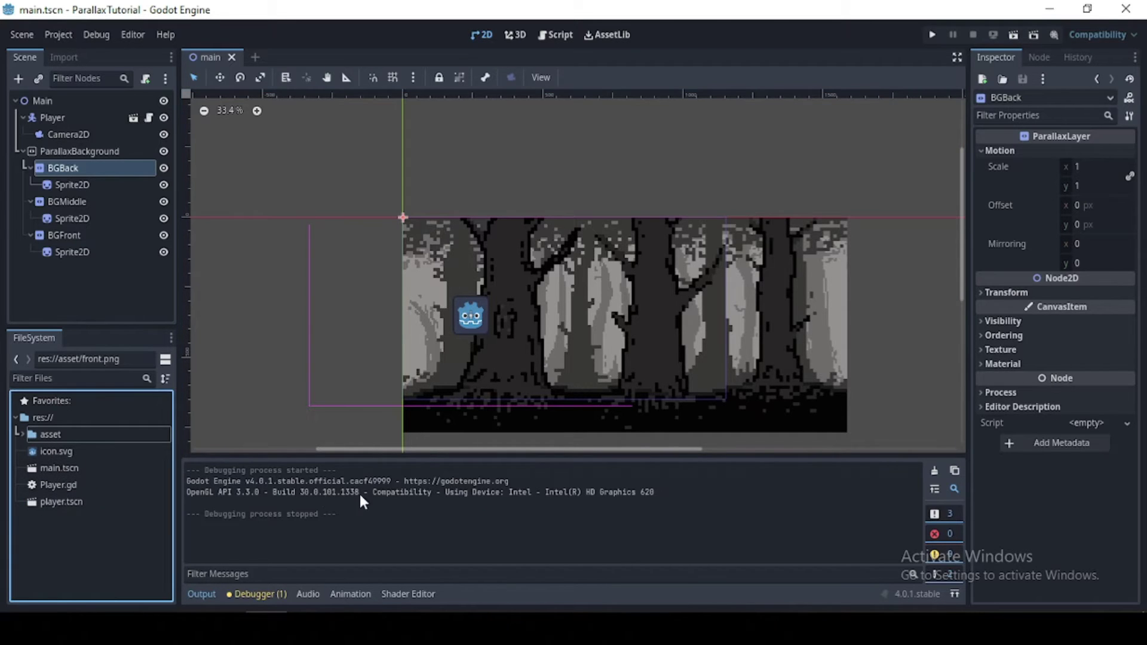
scroll(490, 382, "down", 3)
scroll(418, 418, "up", 2)
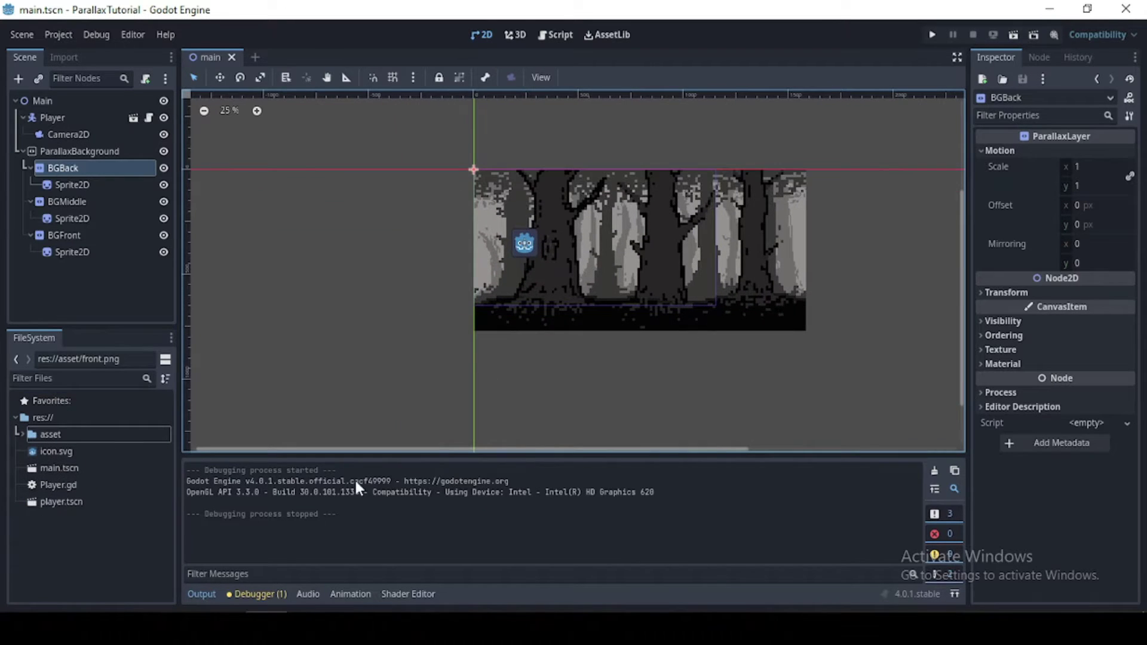
left_click(200, 599)
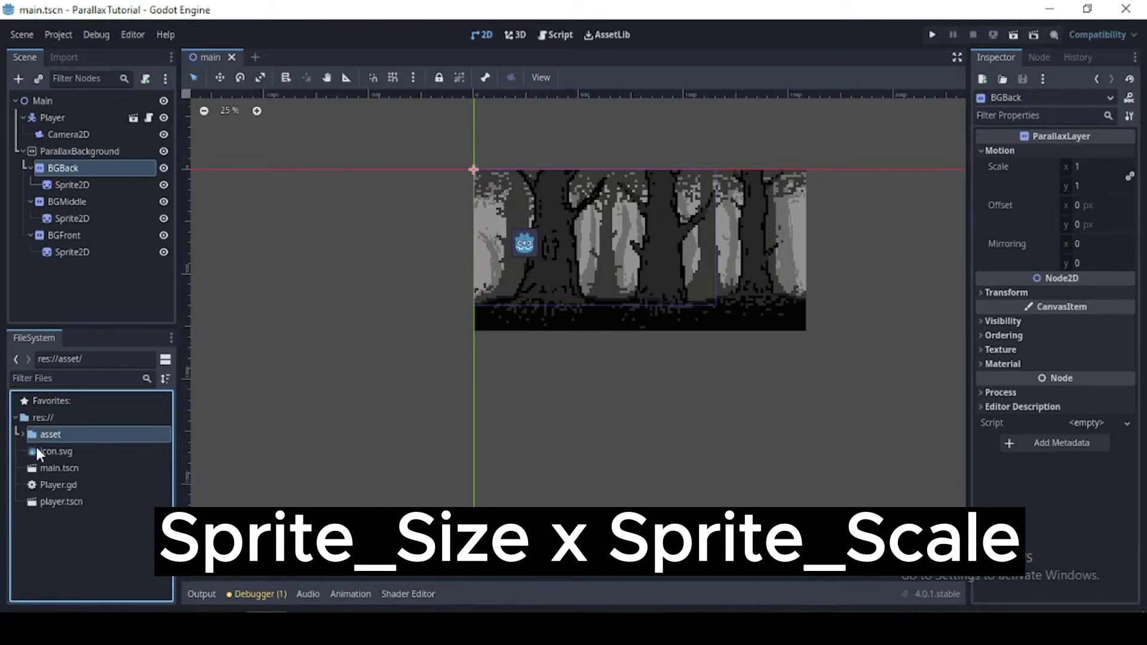
left_click(19, 432)
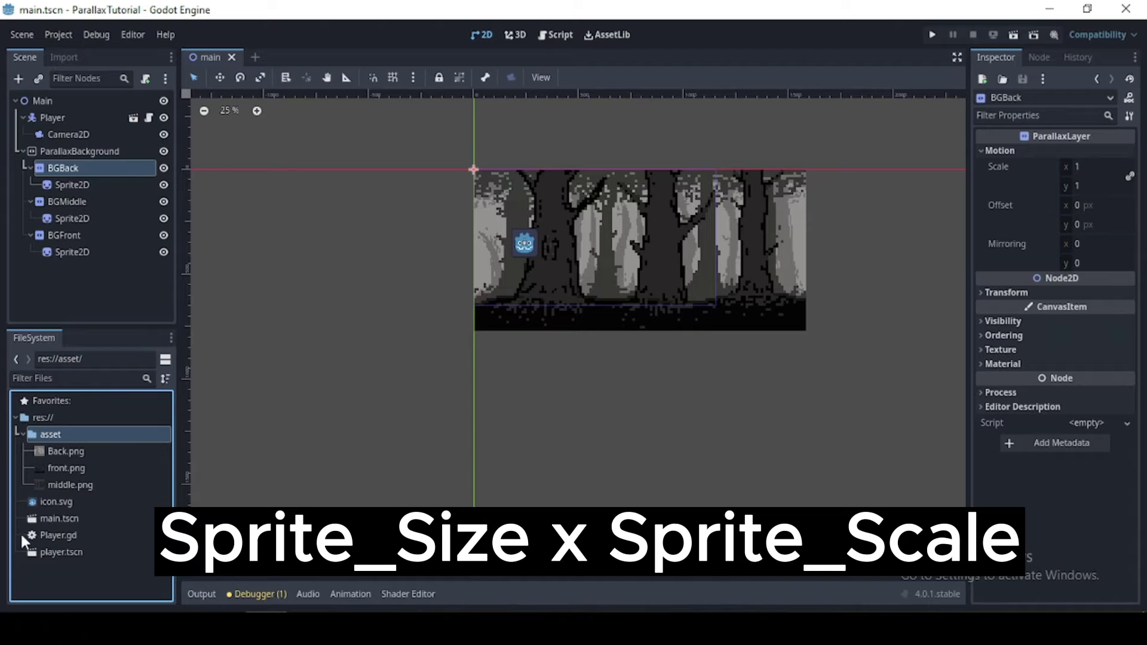
left_click(59, 451)
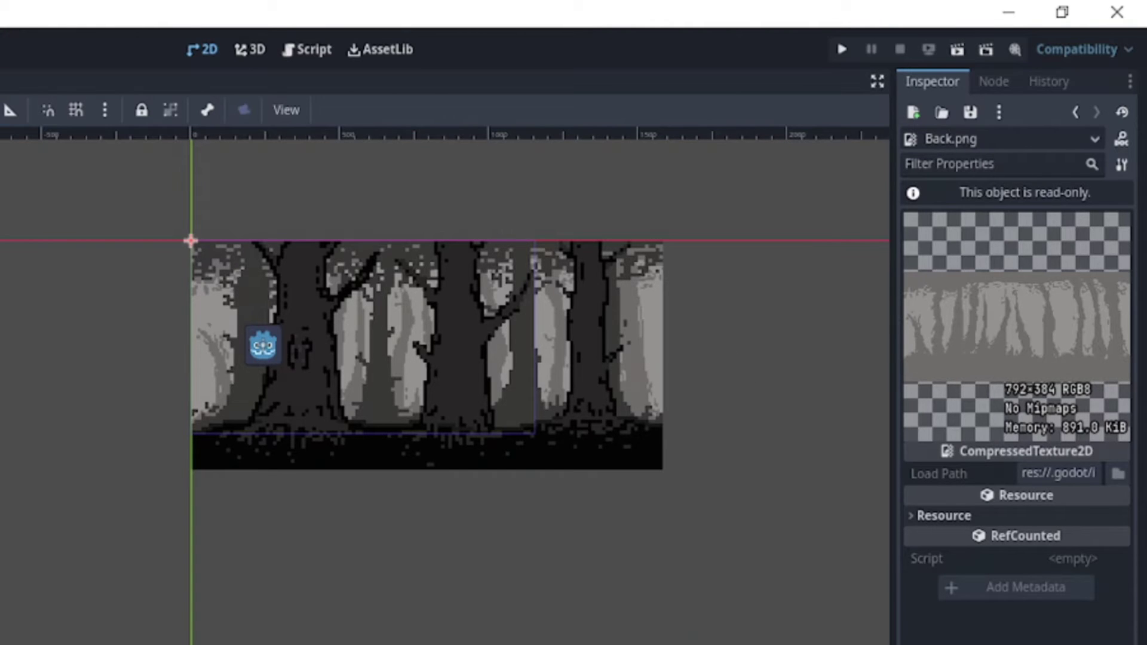
left_click(6, 609)
left_click(6, 615)
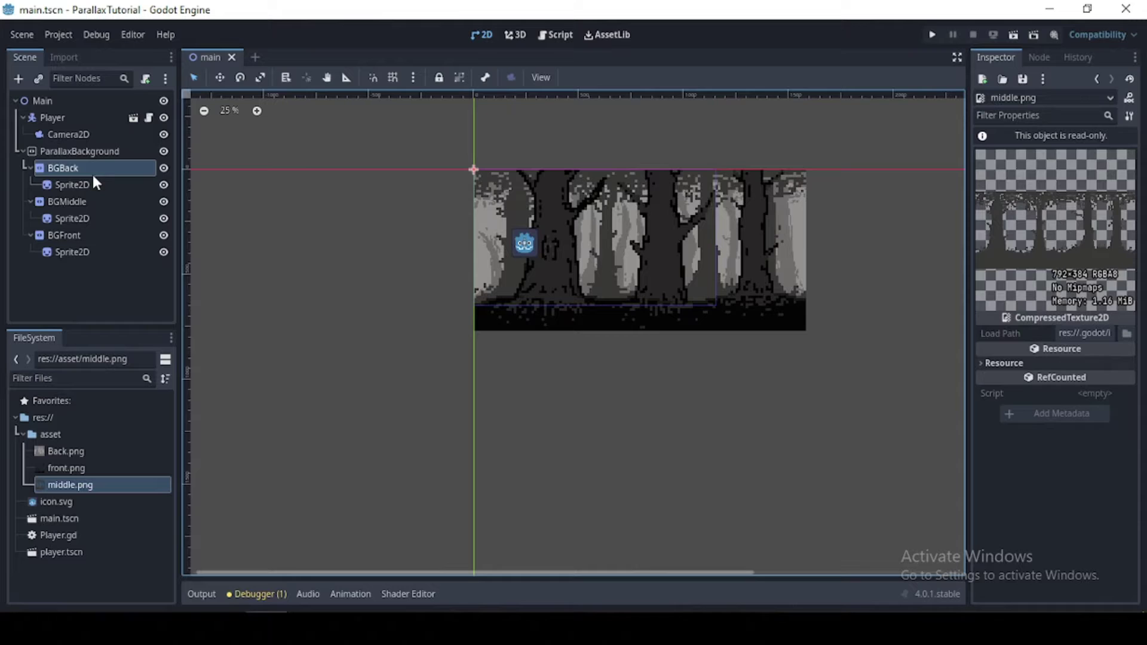
Set the x motion mirroring of the BGBack parallax layer to 792.
left_click(69, 184)
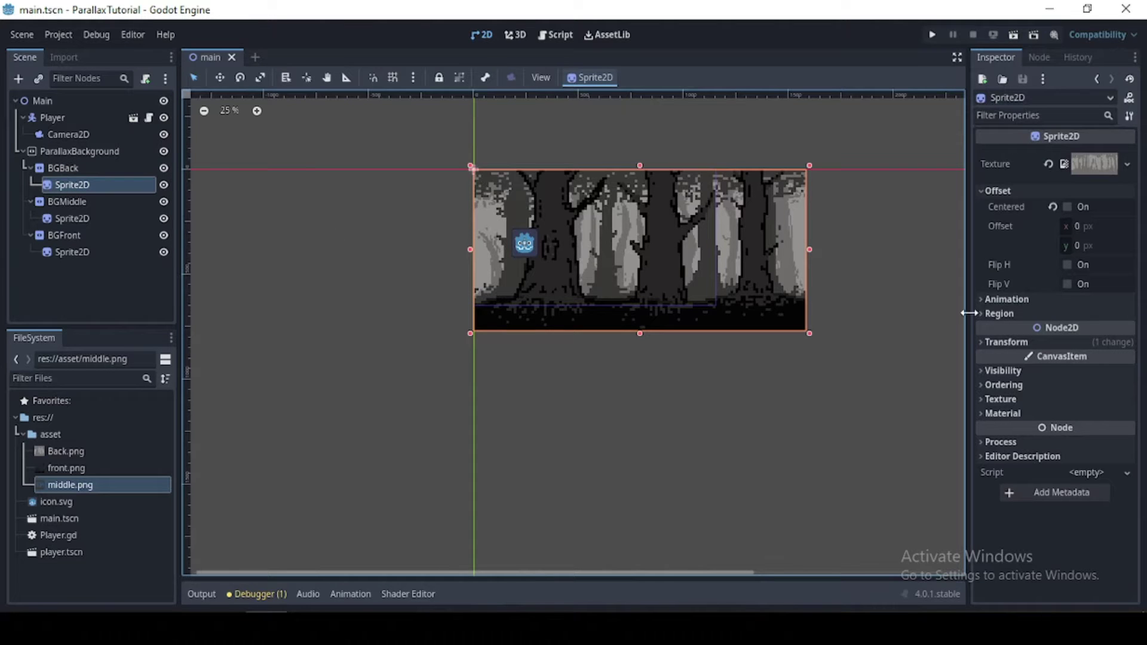
left_click(80, 168)
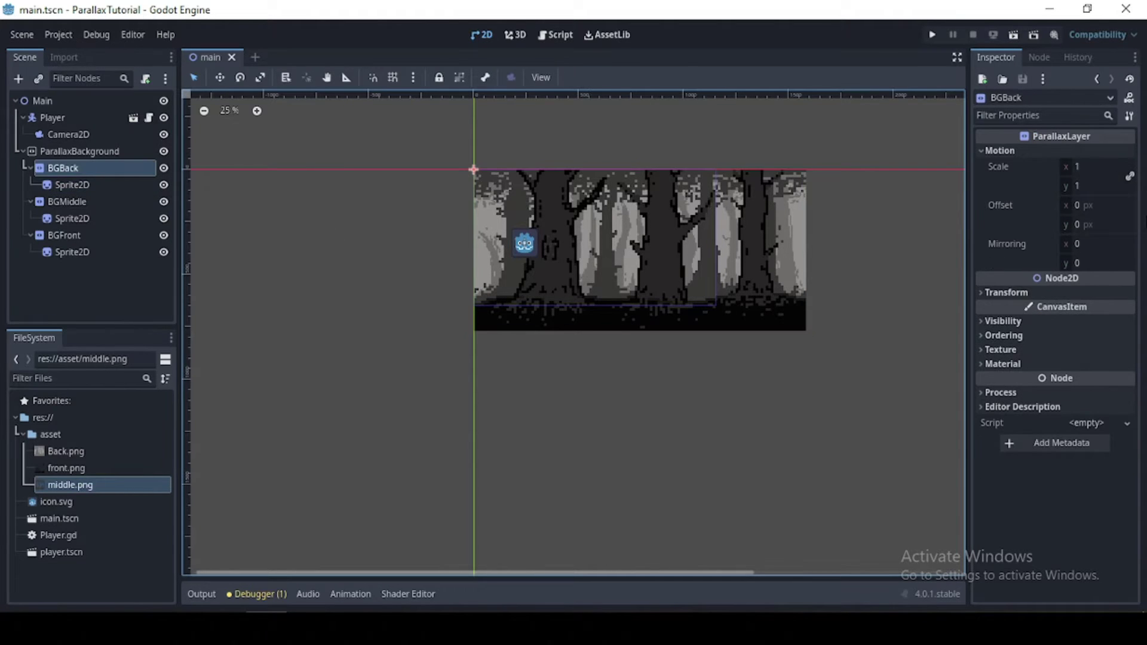
left_click(1082, 242)
type("792")
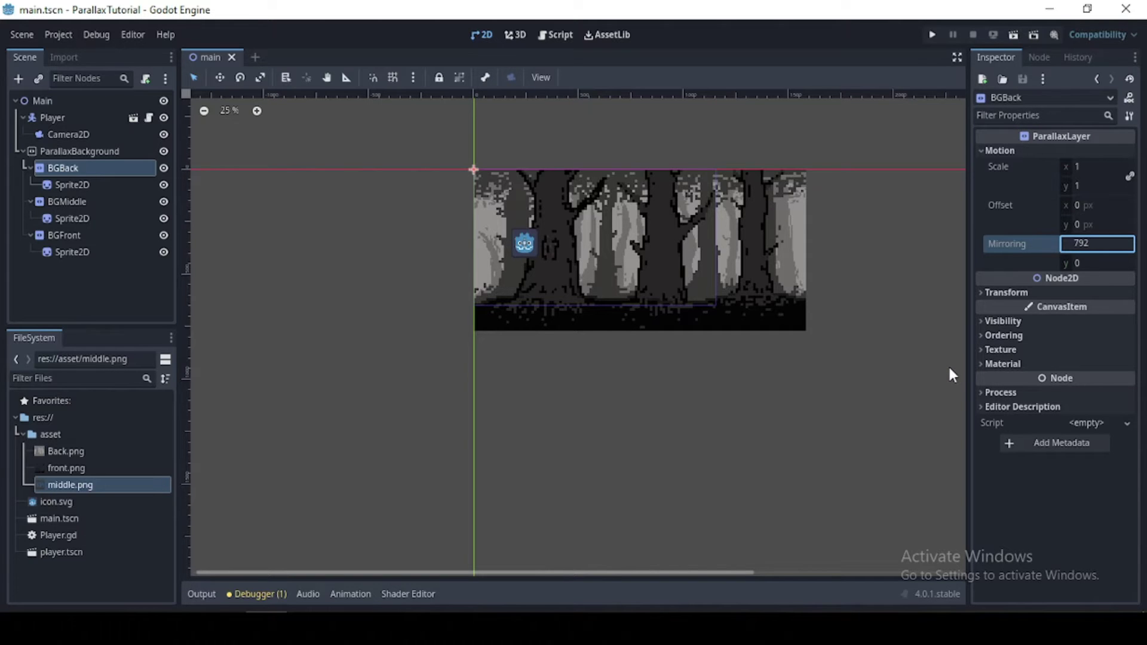
key("Return")
scroll(653, 281, "down", 3)
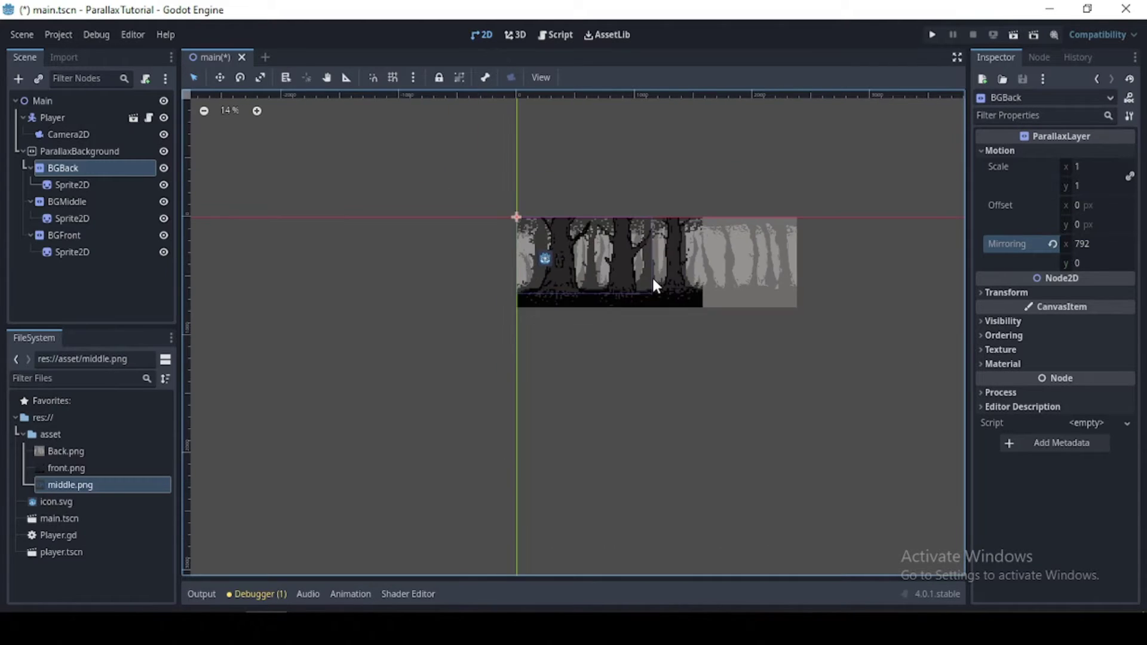
scroll(653, 280, "up", 1)
scroll(819, 289, "up", 4)
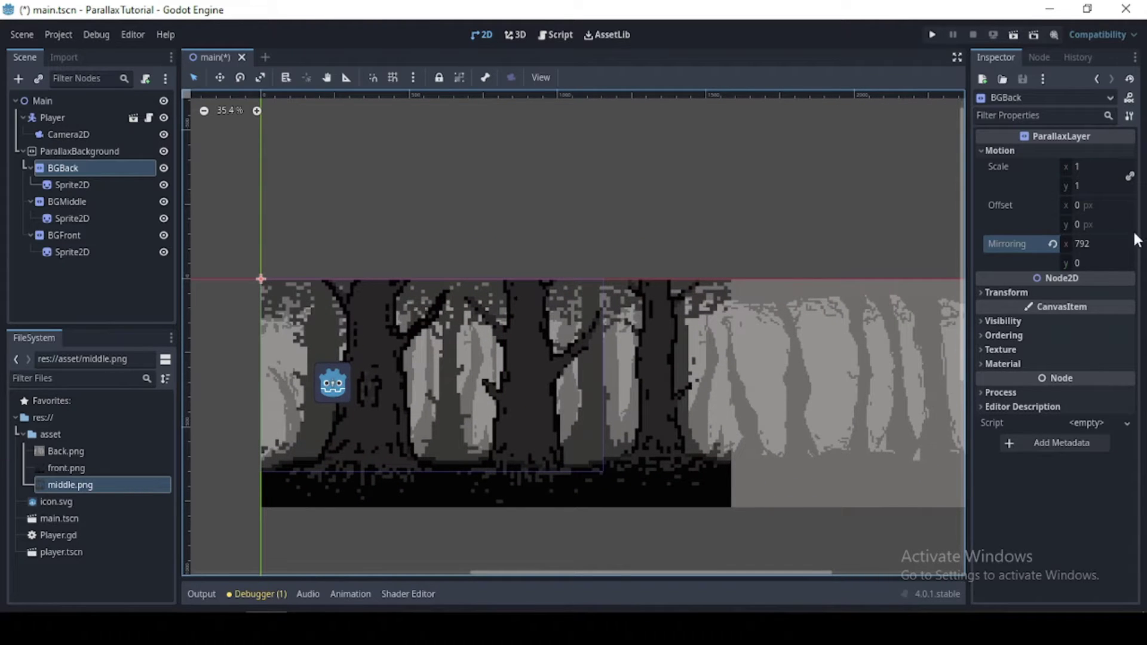
Compare BGBack's mirroring value with its sprite's transform scale and the pixel size of Back.png.
left_click(71, 185)
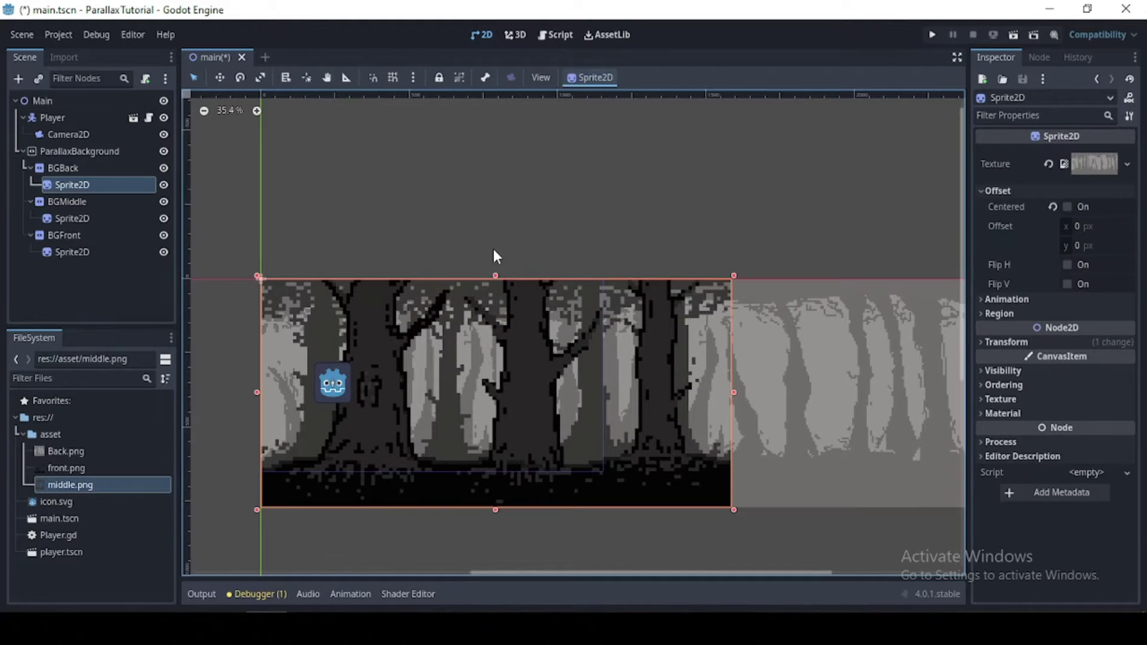
left_click(1100, 342)
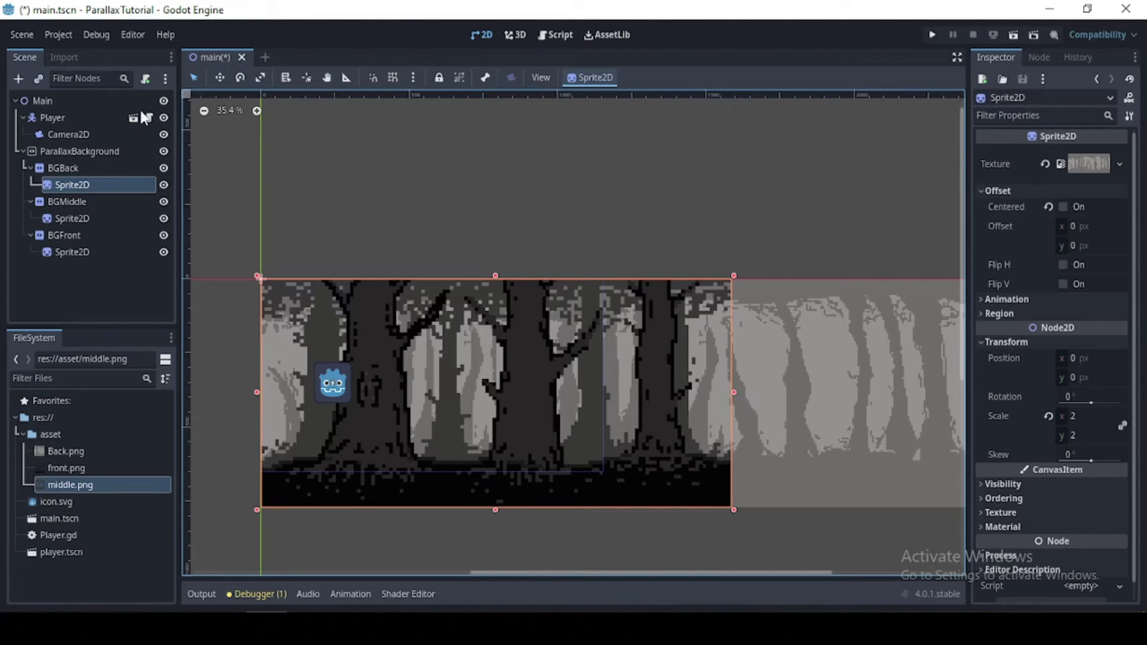
left_click(63, 169)
left_click(1109, 244)
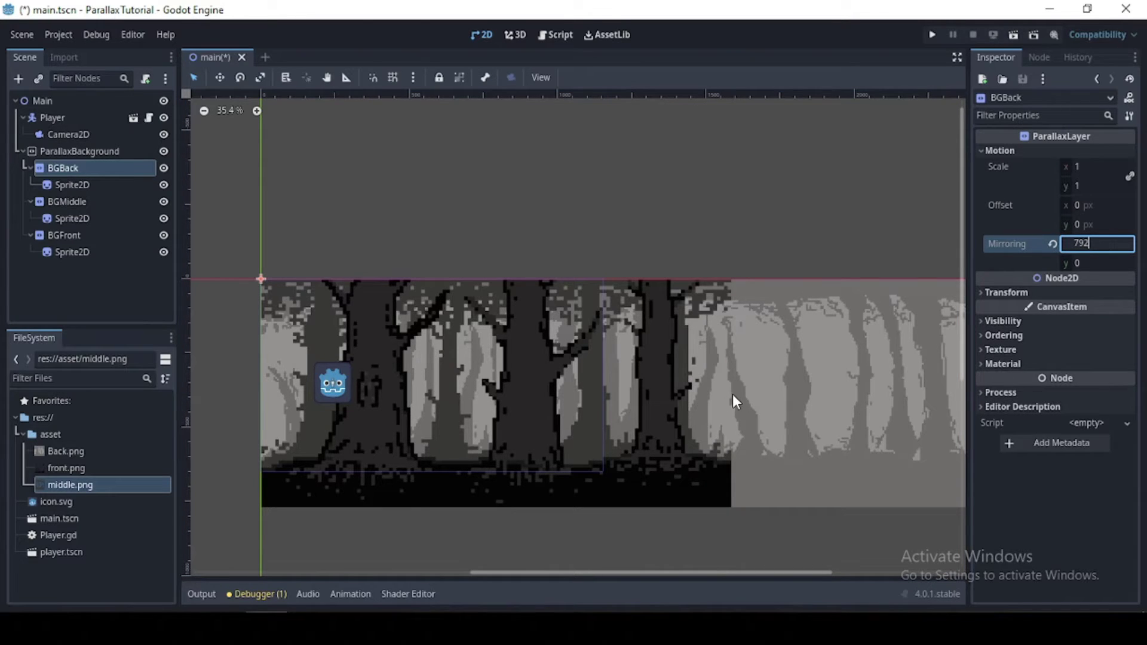
left_click(67, 451)
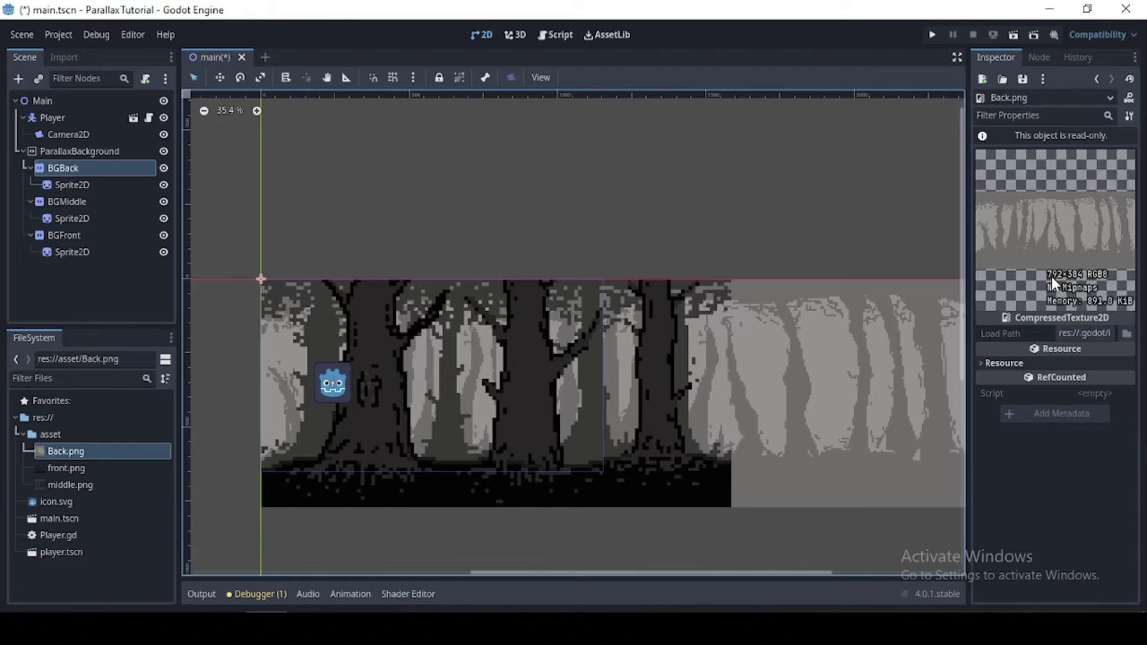
left_click(79, 169)
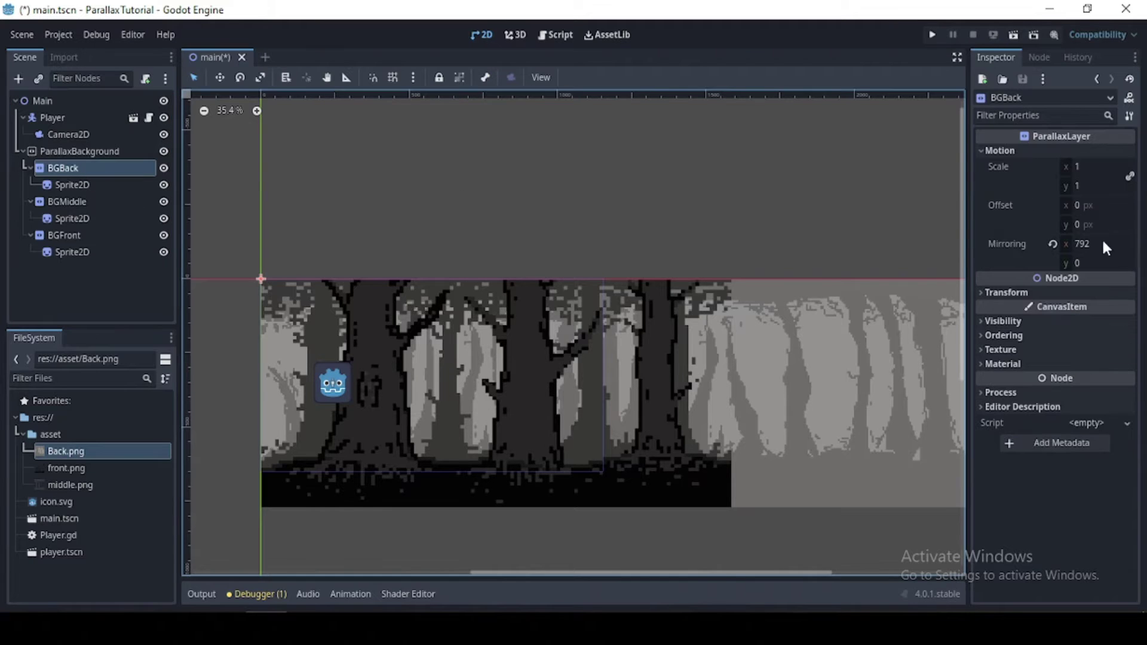
left_click(86, 186)
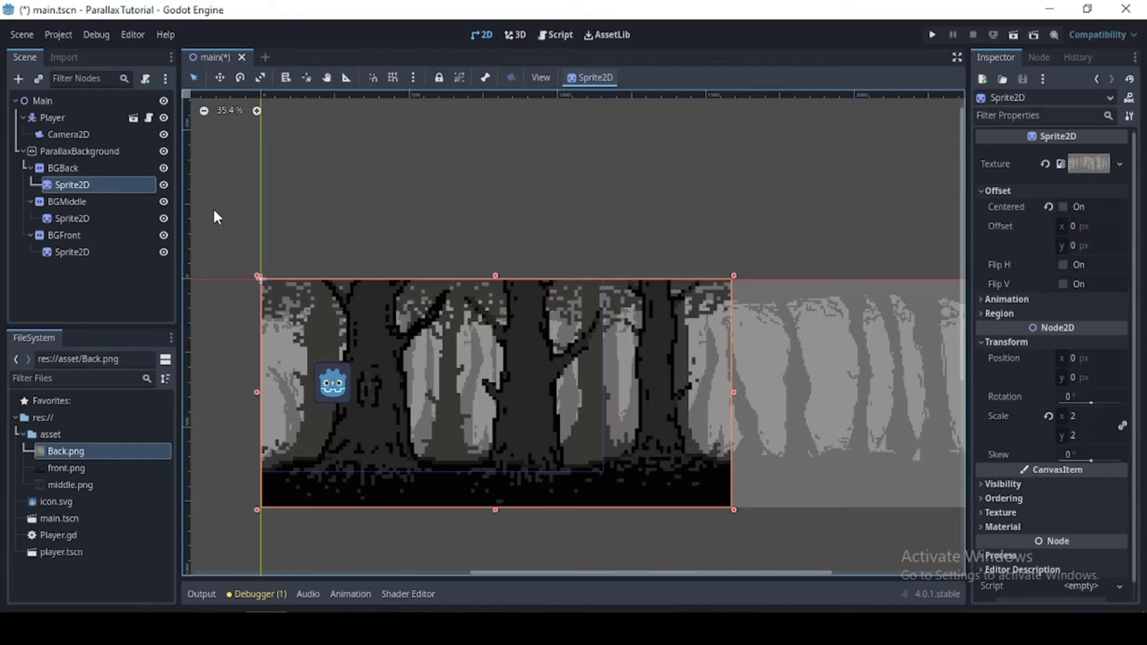
left_click(49, 165)
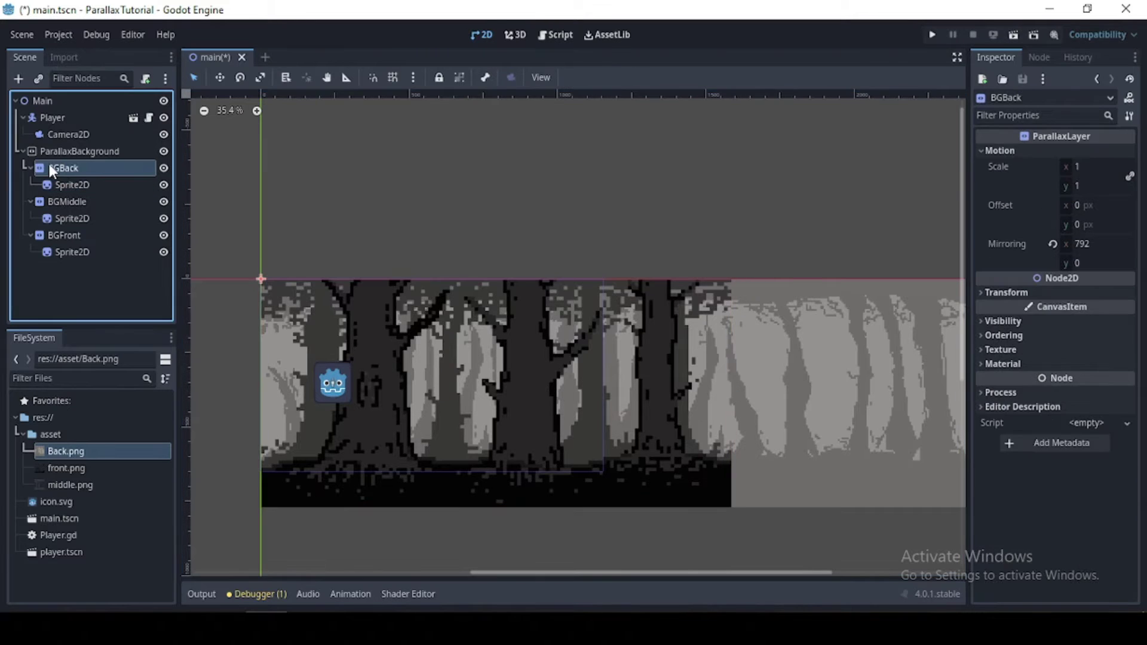
Set the x motion mirroring of the BGBack layer to 792*2 and inspect where the background copy meets the original.
left_click(1098, 241)
left_click(1099, 241)
type("*")
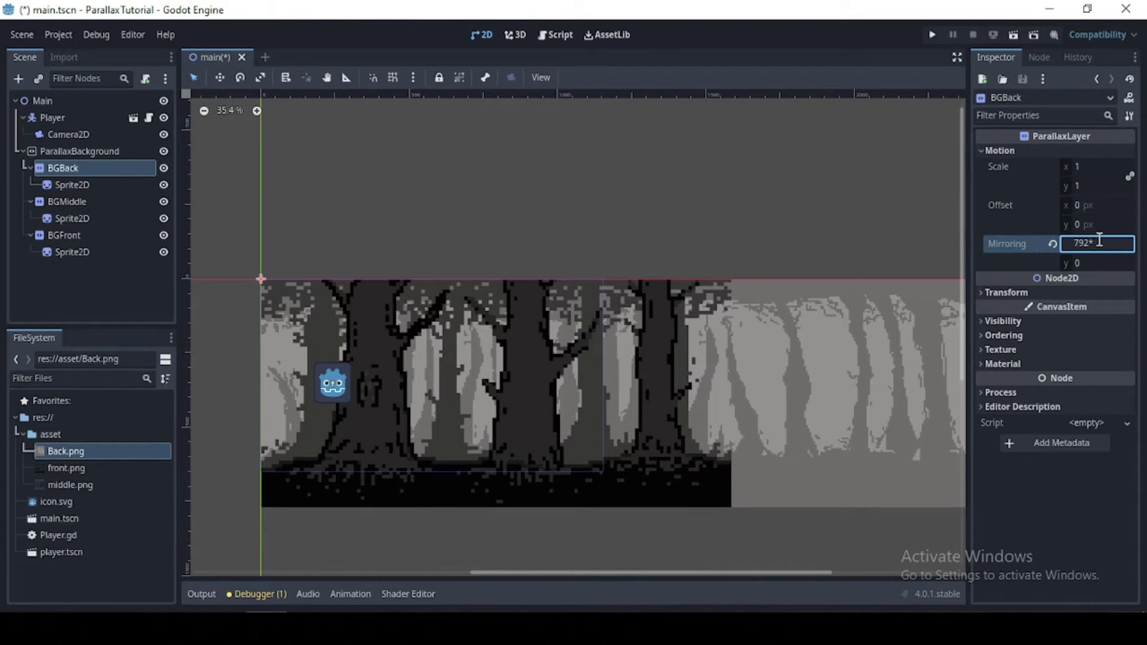
type("2")
key("Return")
scroll(789, 315, "down", 2)
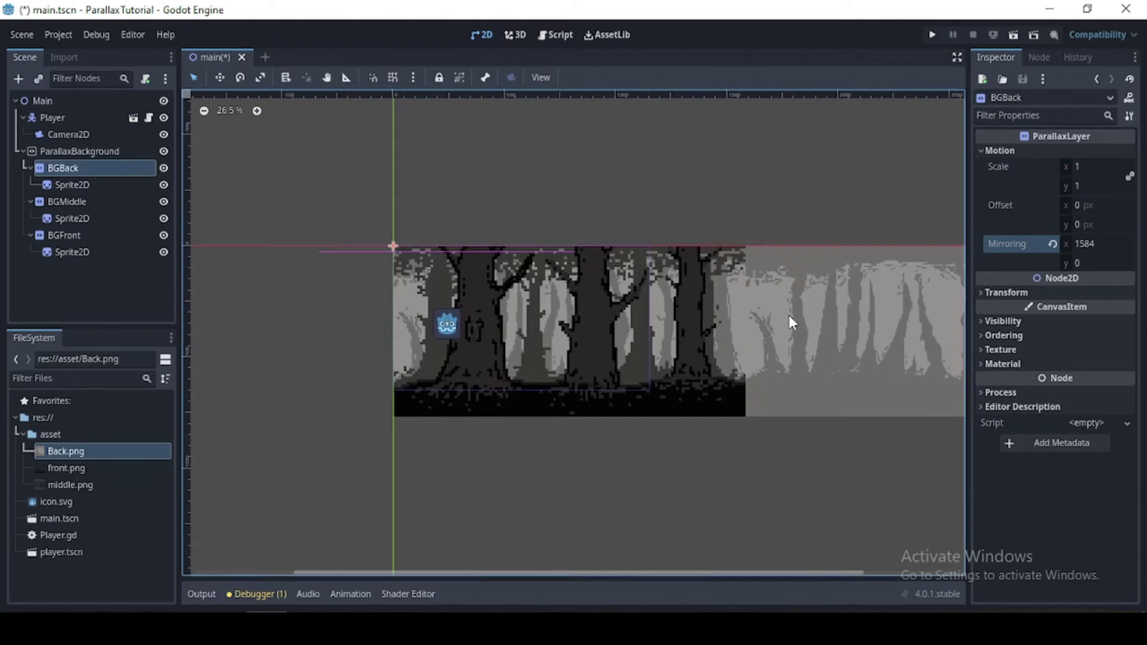
scroll(789, 314, "down", 4)
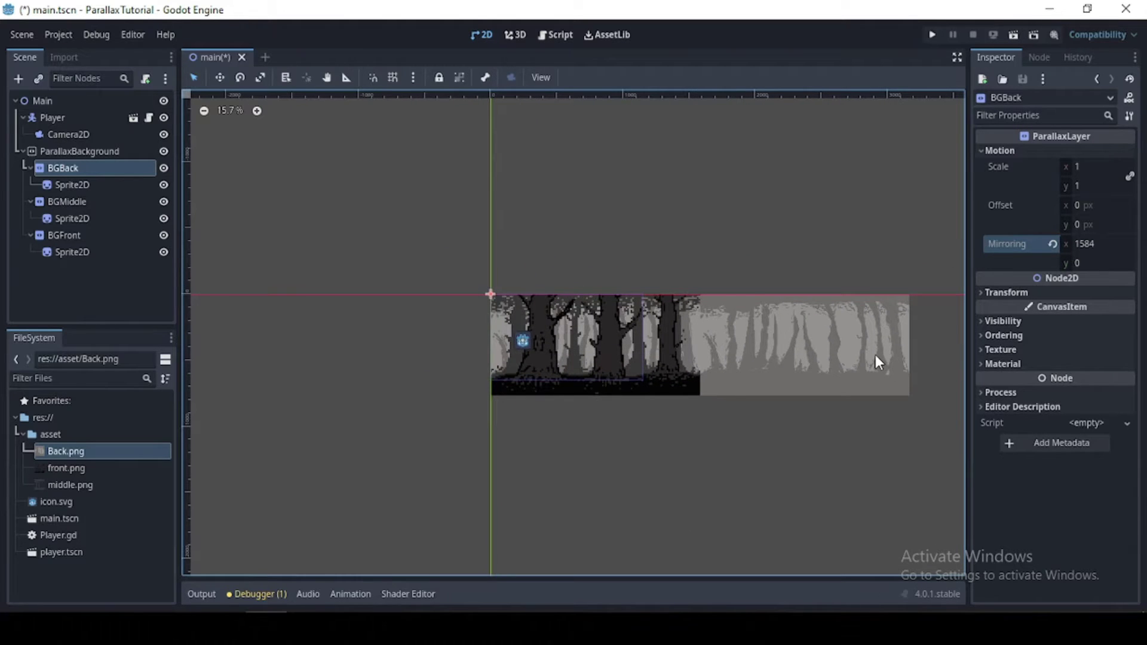
scroll(876, 355, "up", 6)
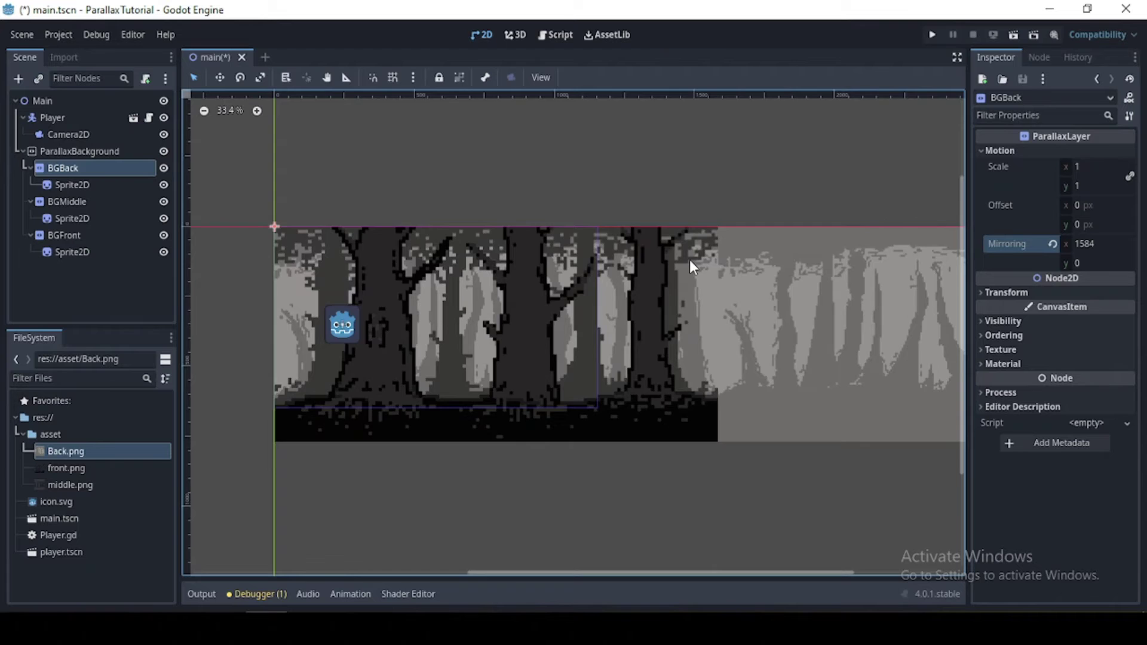
scroll(691, 263, "up", 4)
scroll(691, 262, "down", 8)
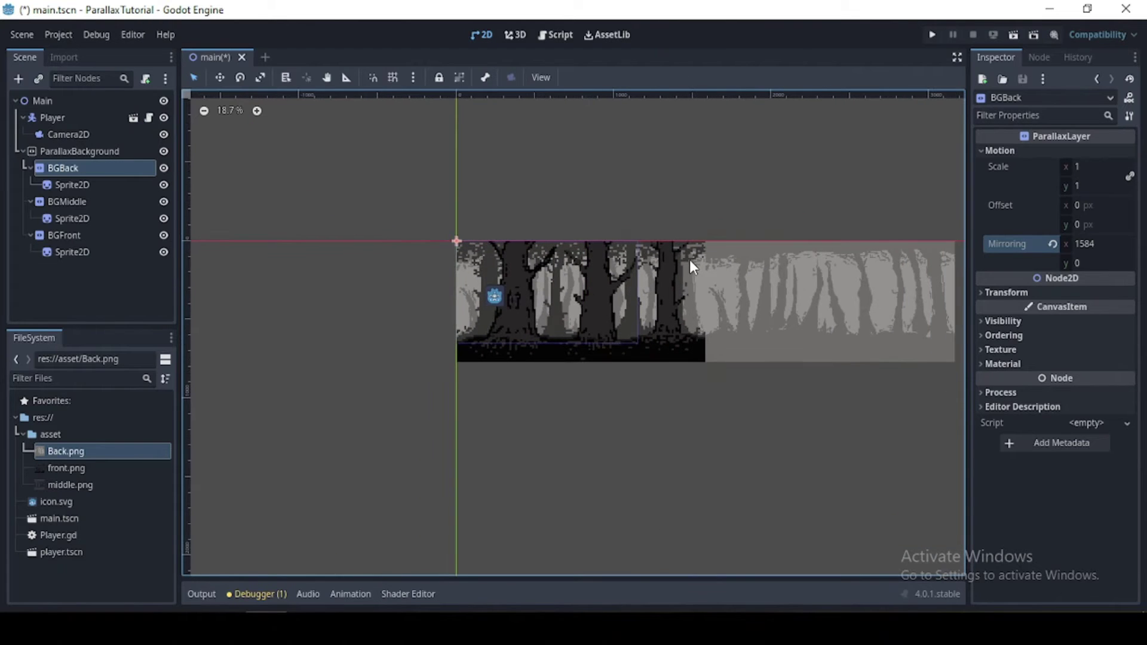
Reset the transform scale of the Sprite2D under BGBack to its default of 1.
left_click(108, 184)
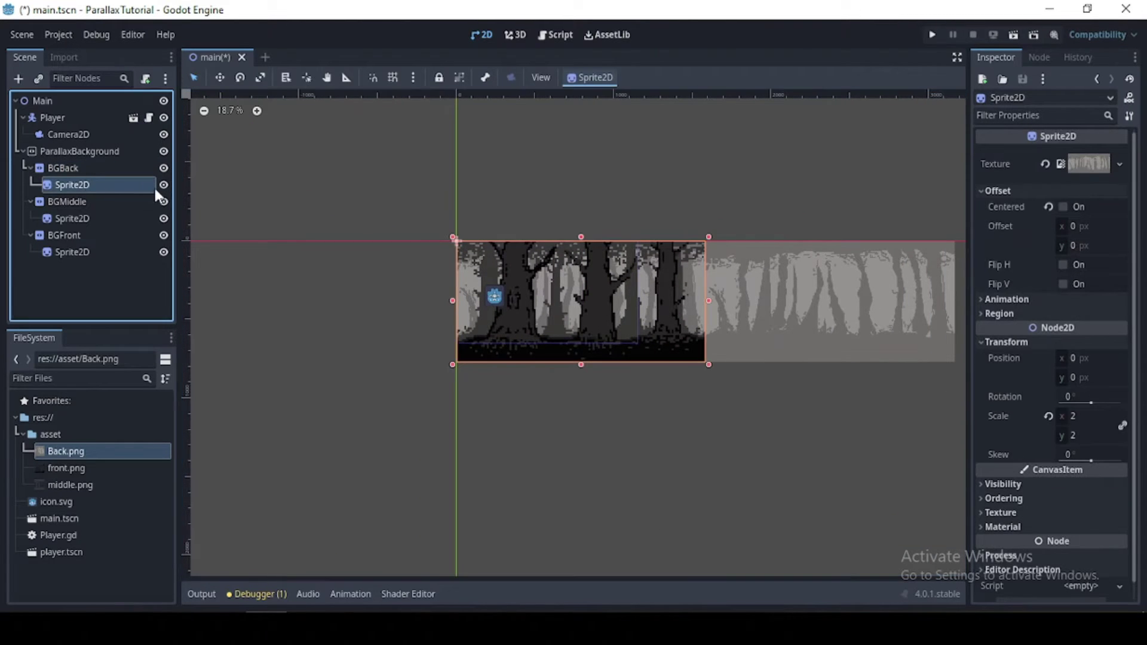
left_click(1048, 416)
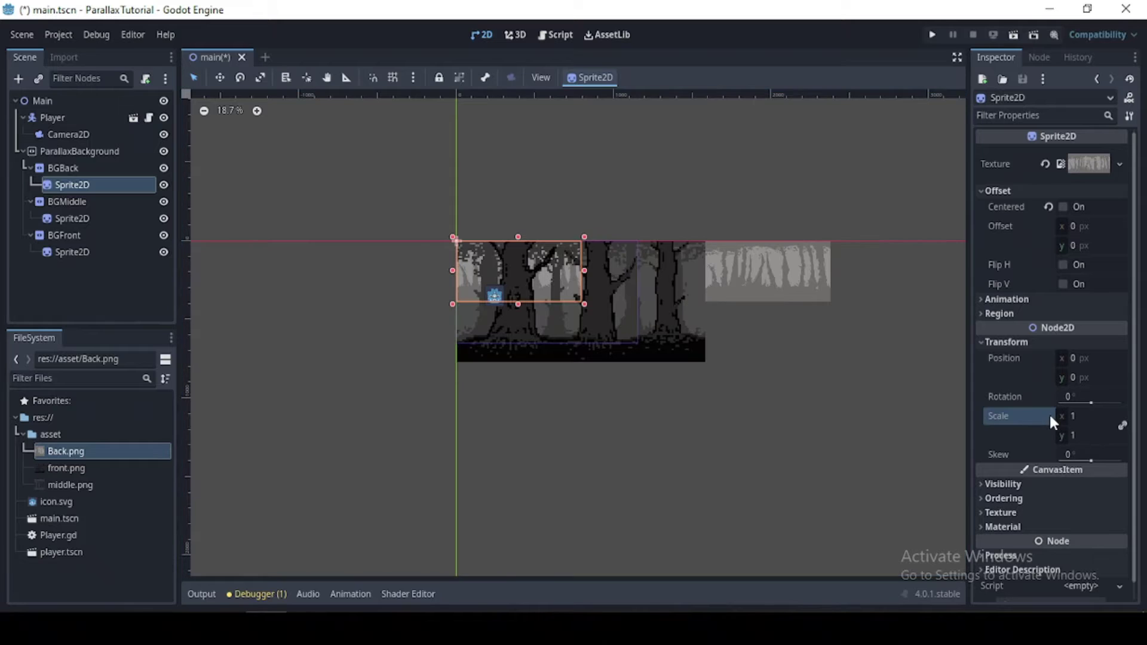
scroll(553, 270, "up", 2)
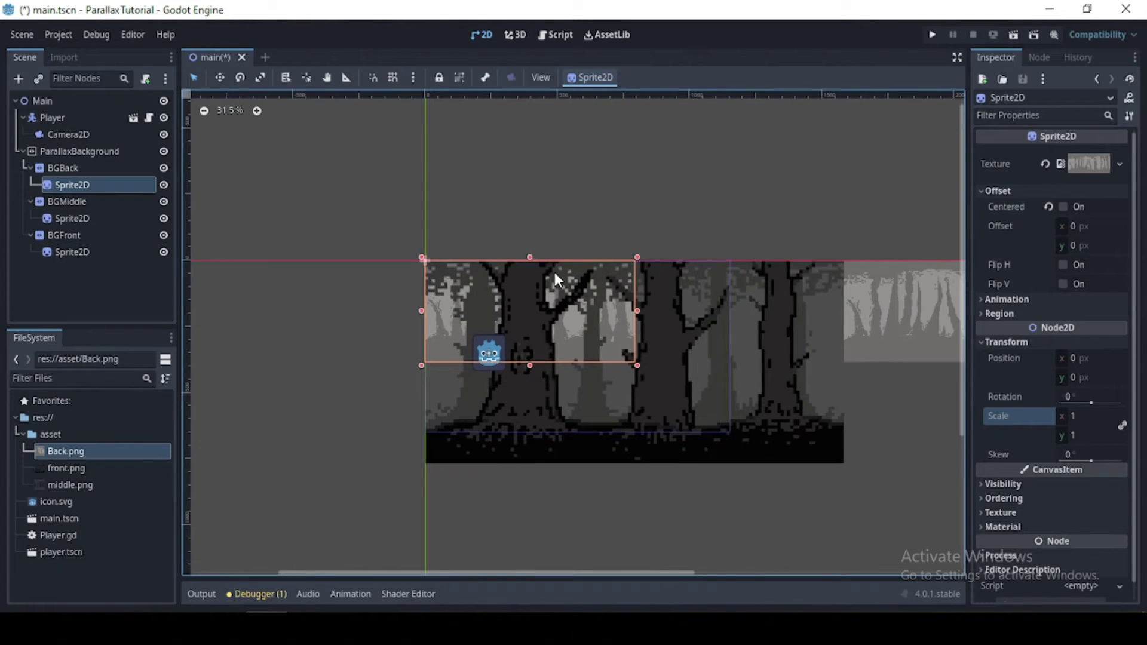
scroll(727, 300, "down", 3)
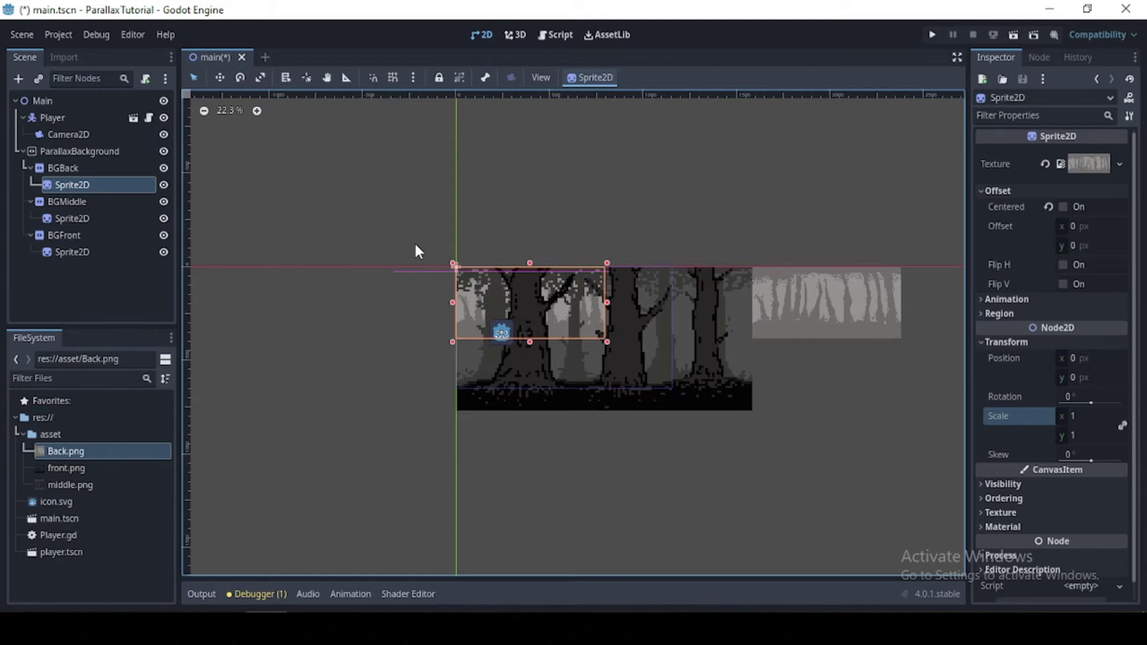
Set BGBack's x motion mirroring to 792 to match the unscaled sprite, and inspect the repeated image.
left_click(81, 168)
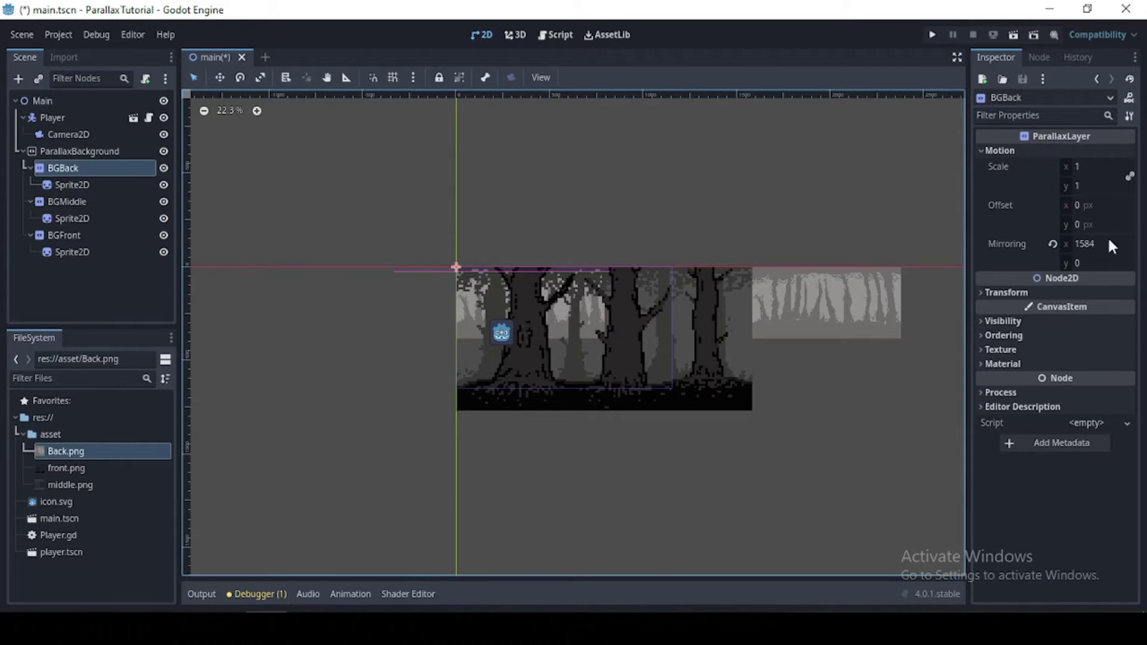
left_click(1111, 242)
type("792")
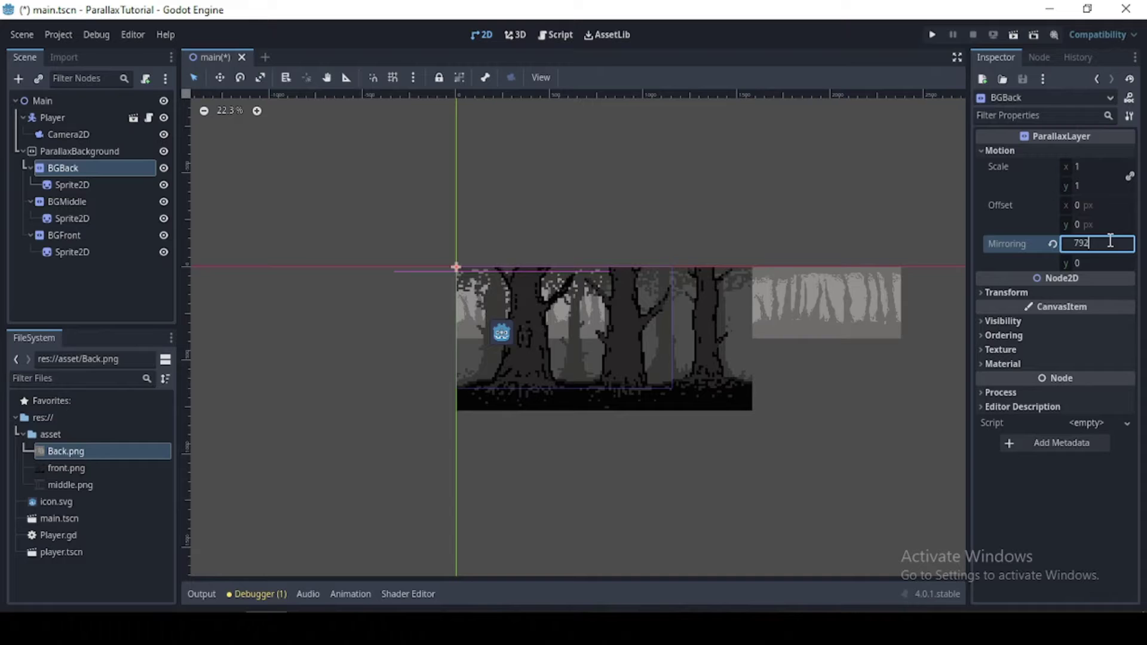
key("Return")
scroll(592, 294, "up", 5)
scroll(590, 290, "down", 4)
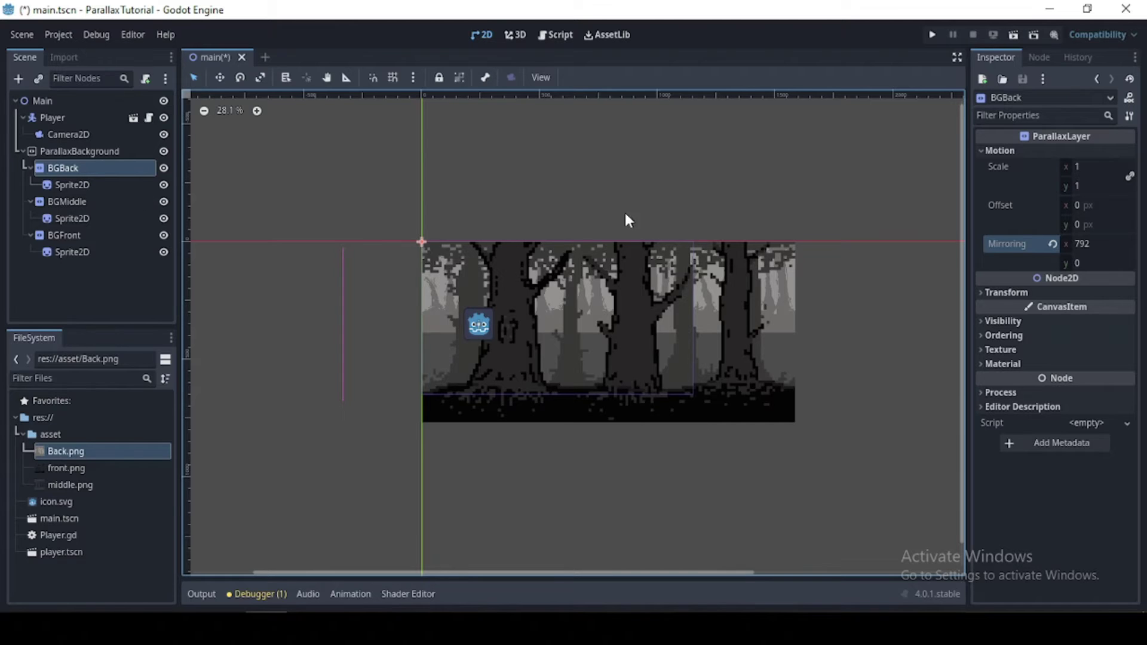
Set the transform scale of the Sprite2D under BGBack to 2.
left_click(108, 184)
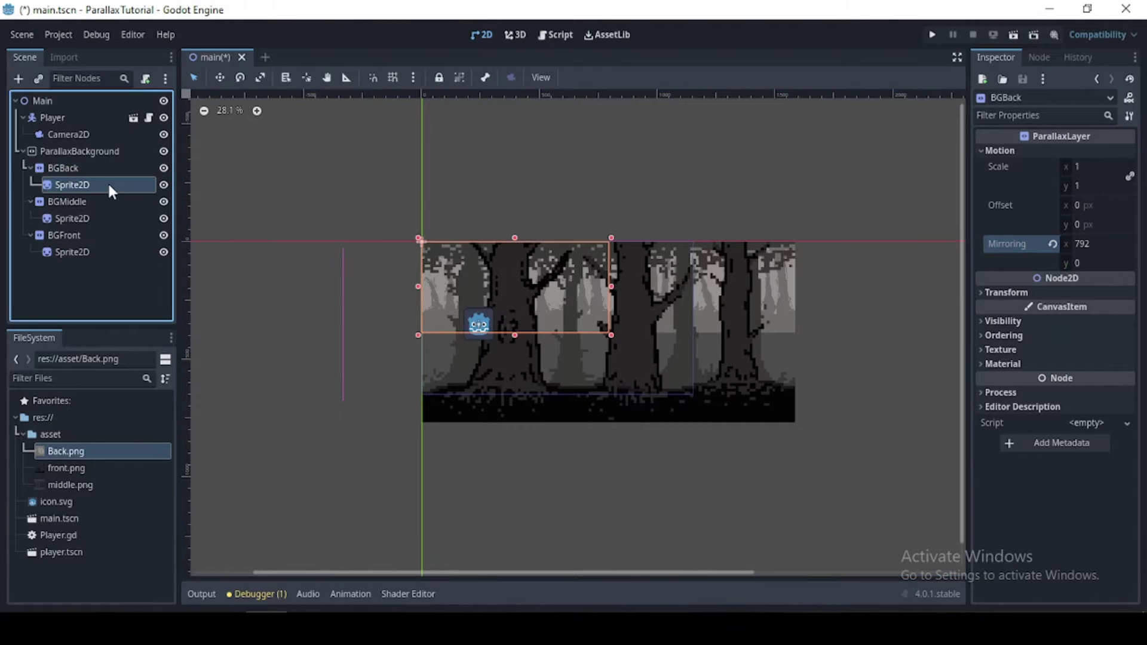
left_click(1084, 419)
type("2")
key("Return")
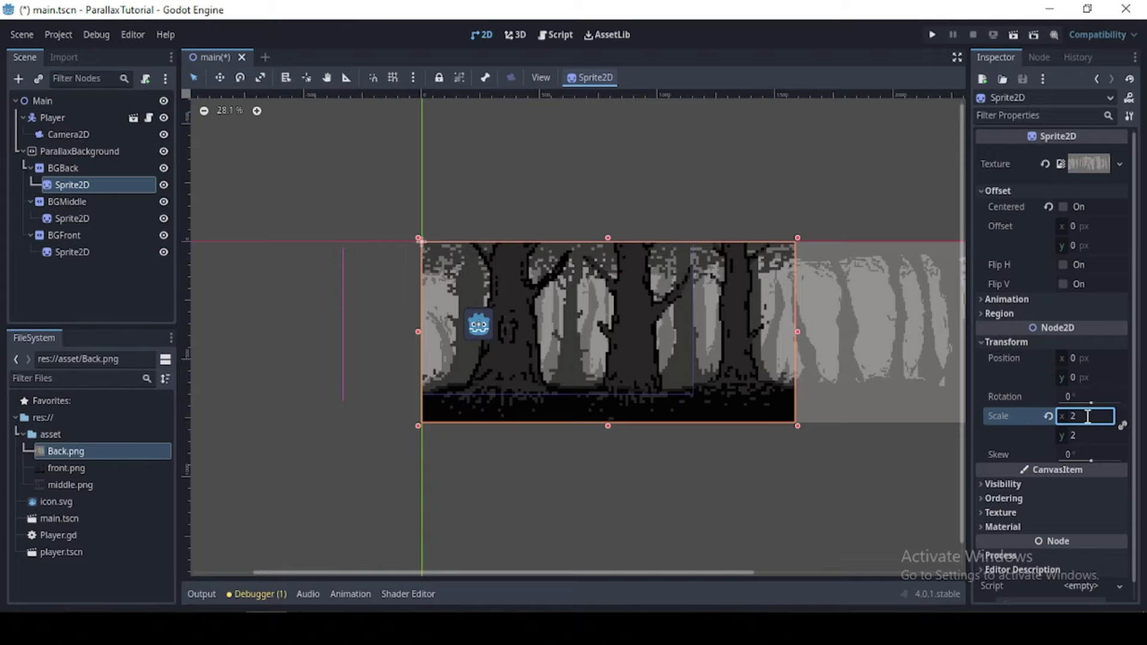
Set BGBack's x motion mirroring to 792*2 so that it accounts for the doubled sprite scale.
left_click(61, 168)
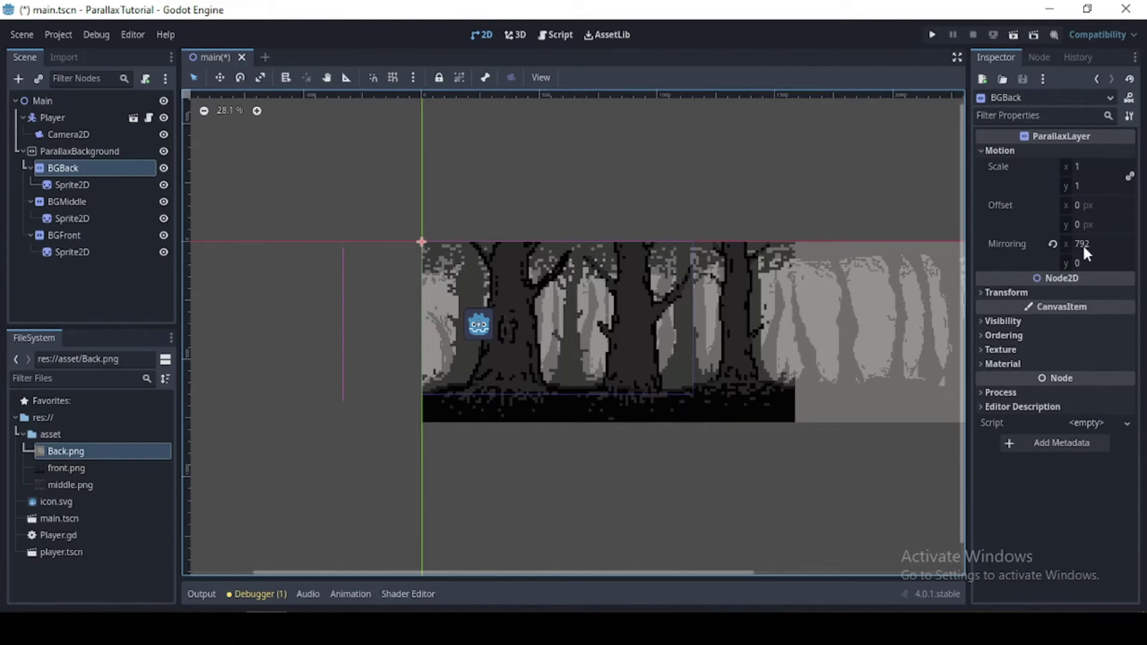
scroll(716, 406, "down", 5)
scroll(716, 407, "up", 1)
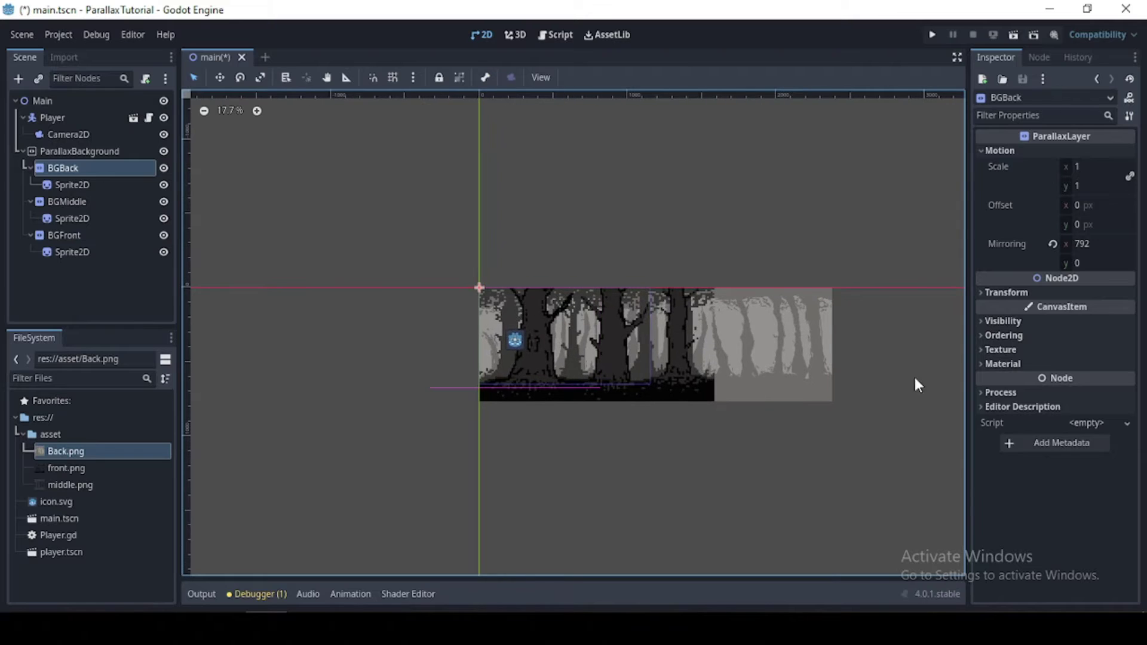
left_click(1107, 237)
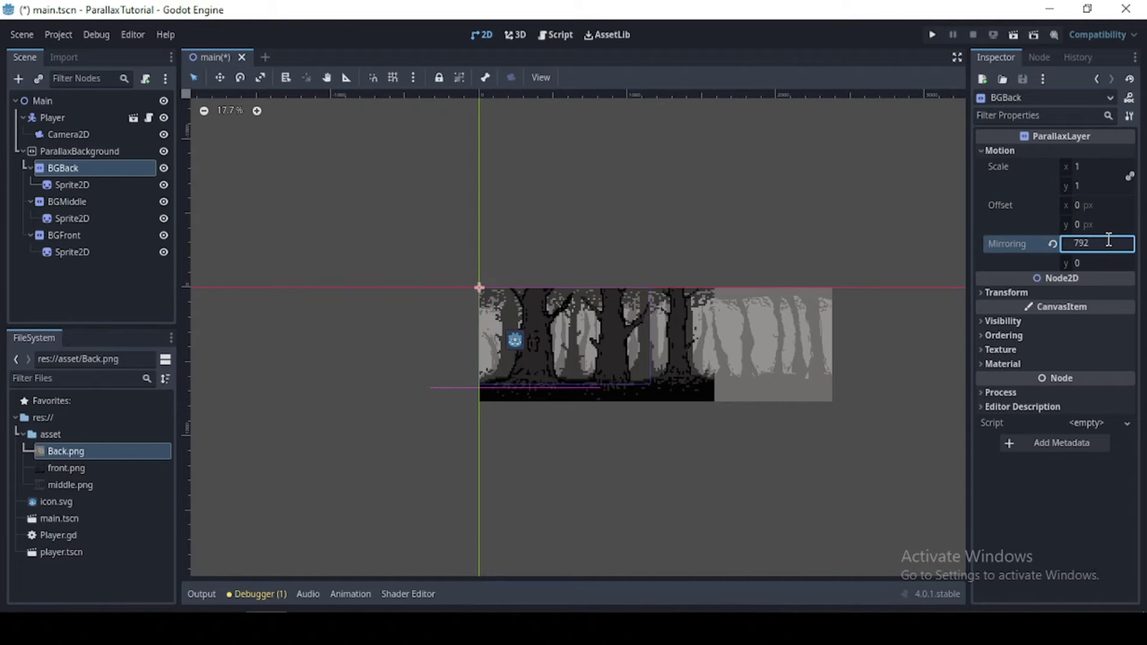
type("*2")
key("Return")
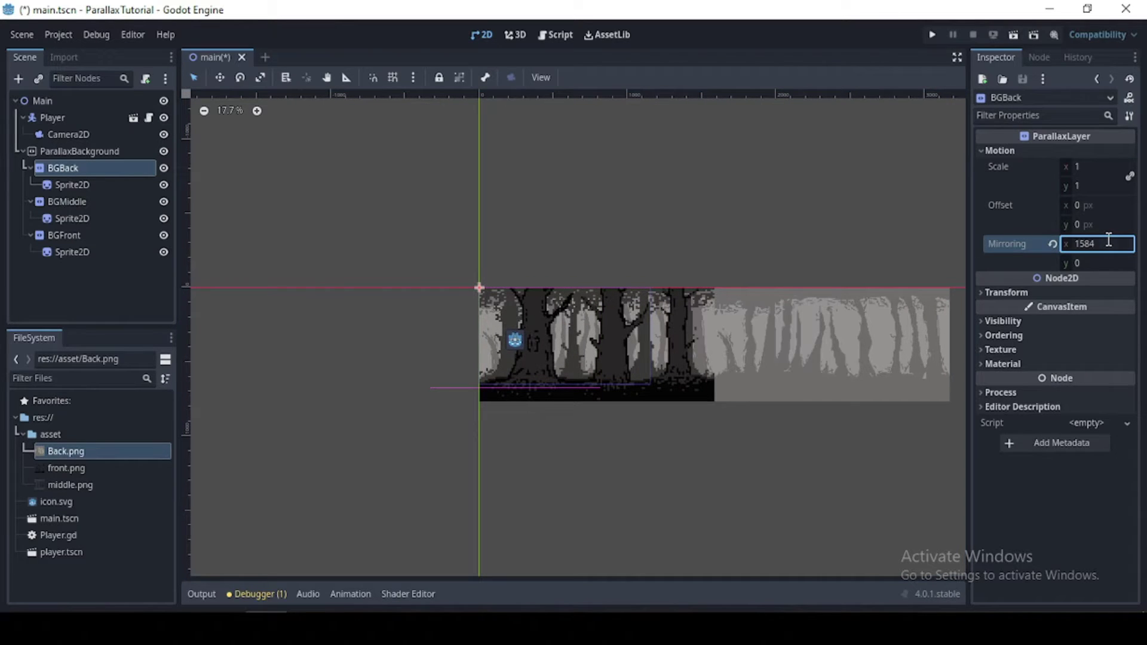
Run the project, move the player right across the repeating back layer, and close the game window.
key("F5")
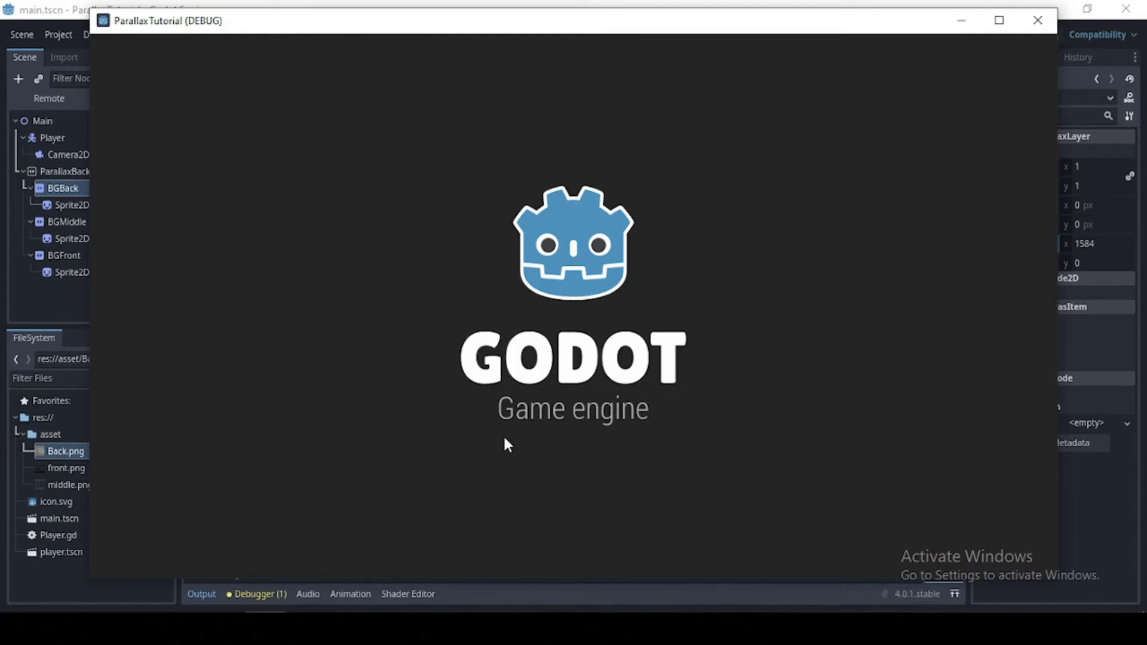
key("Right")
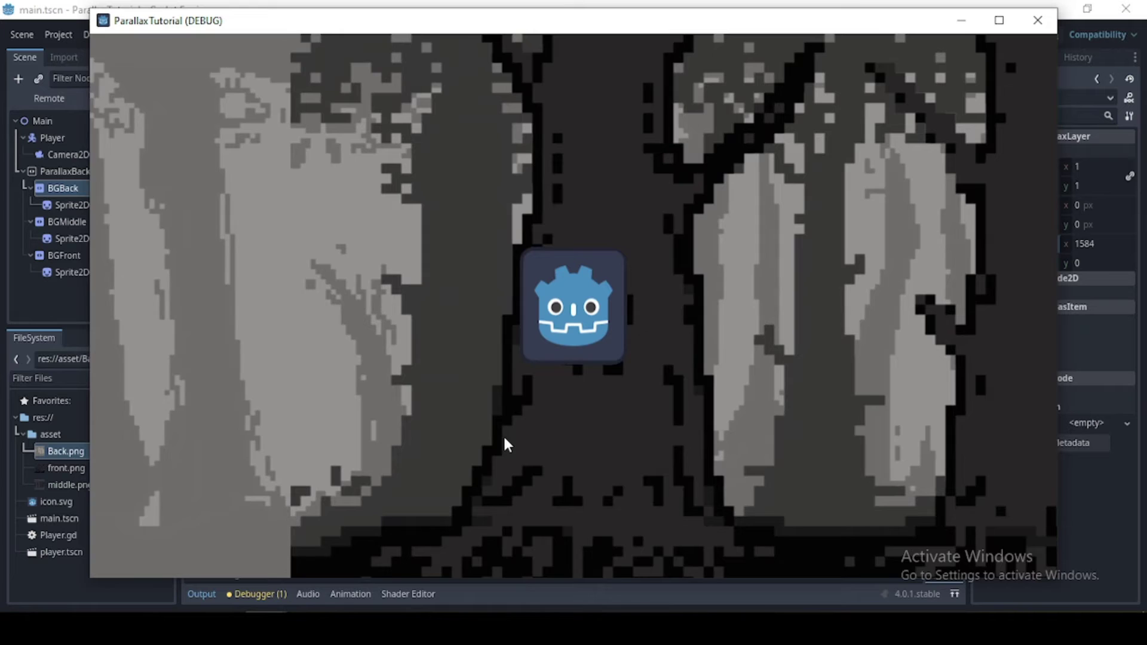
key("Right")
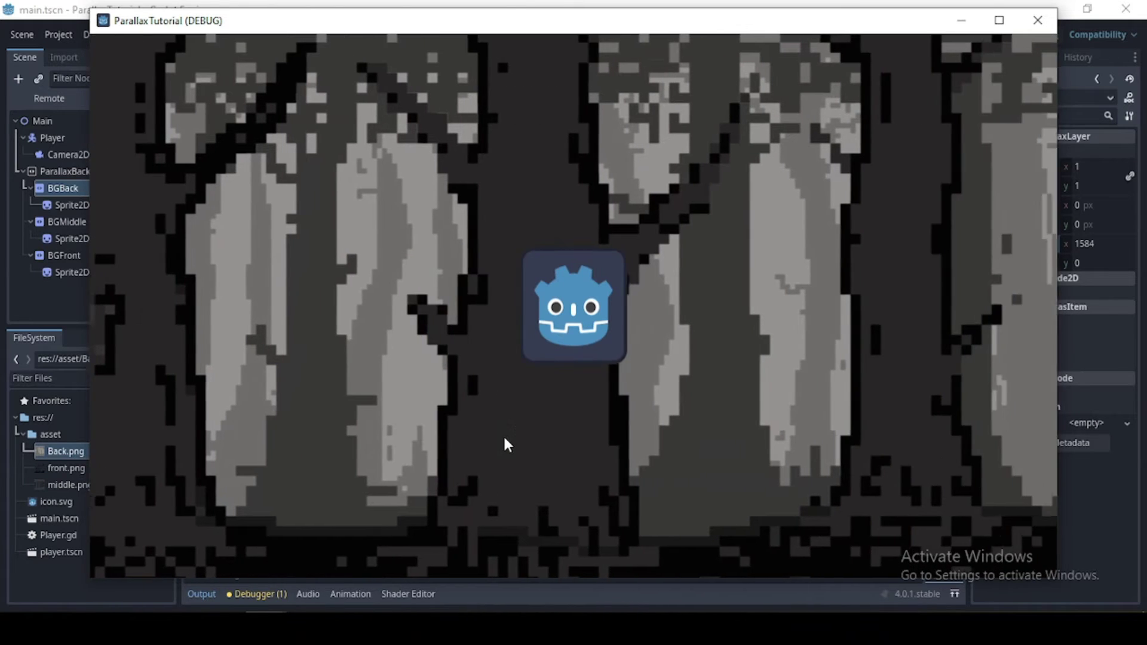
key("Right")
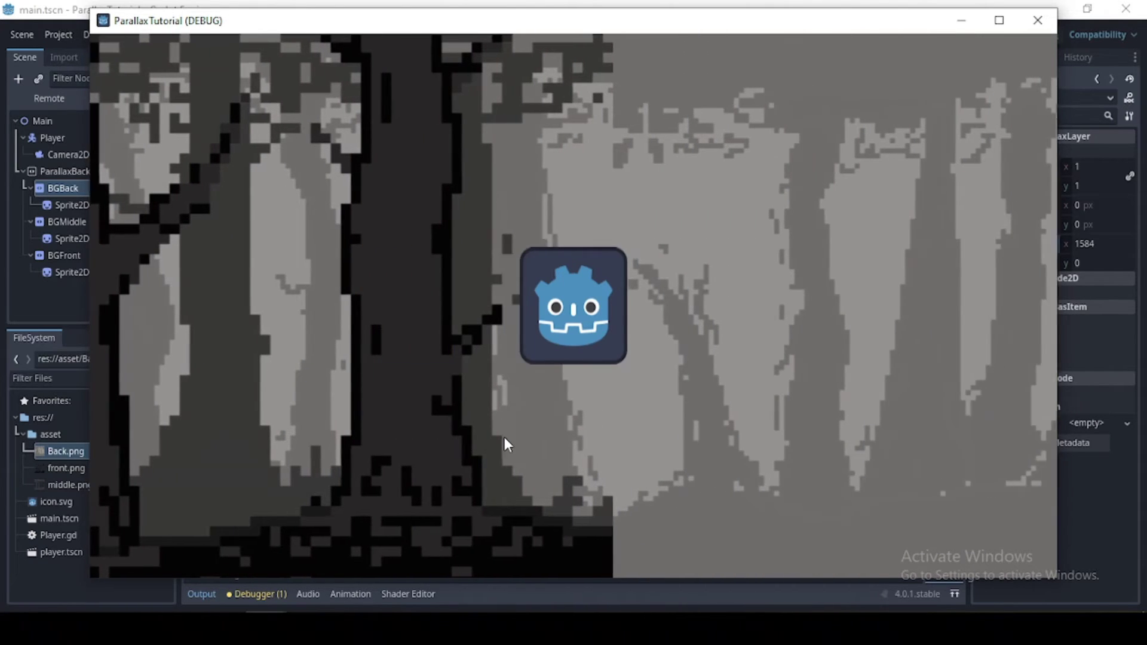
key("Right")
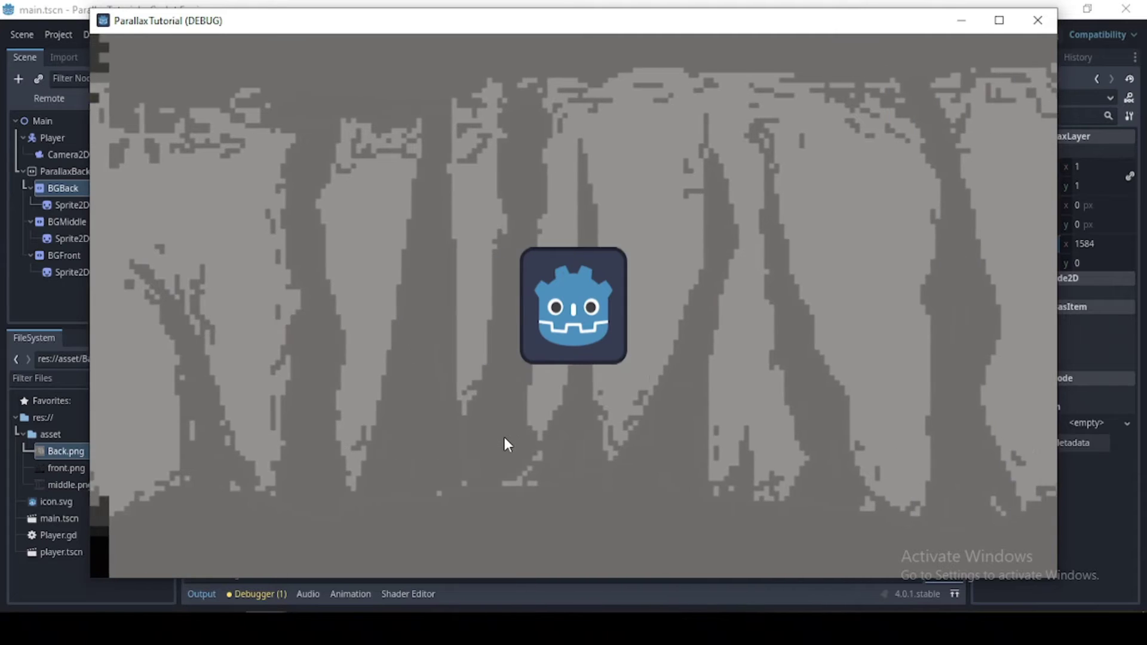
key("Right")
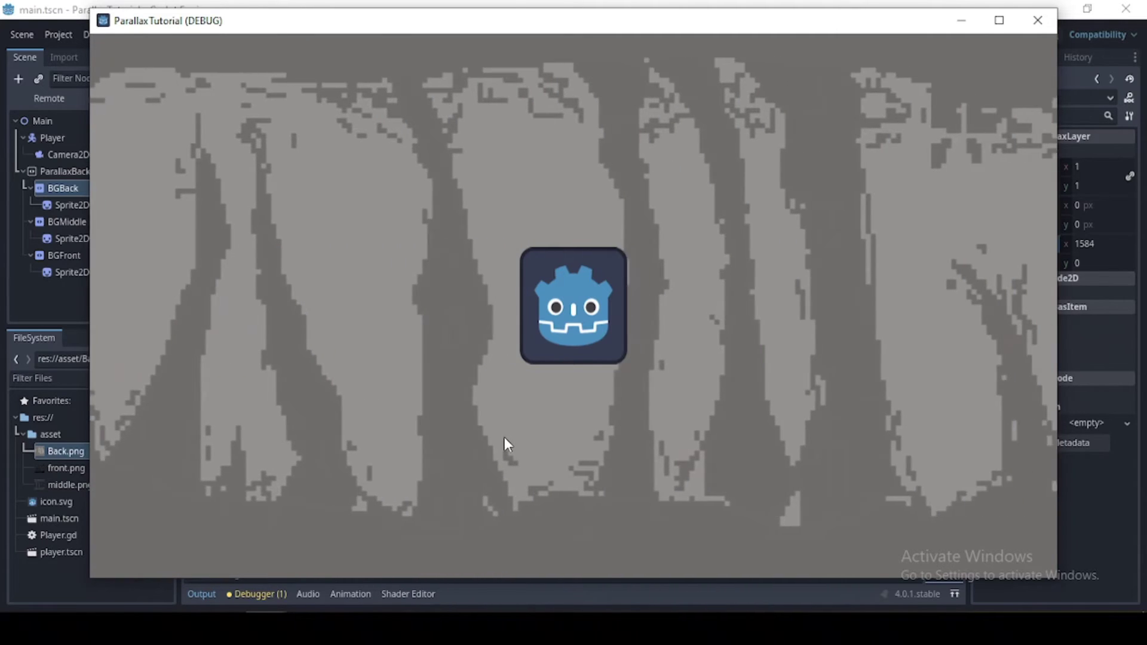
key("Right")
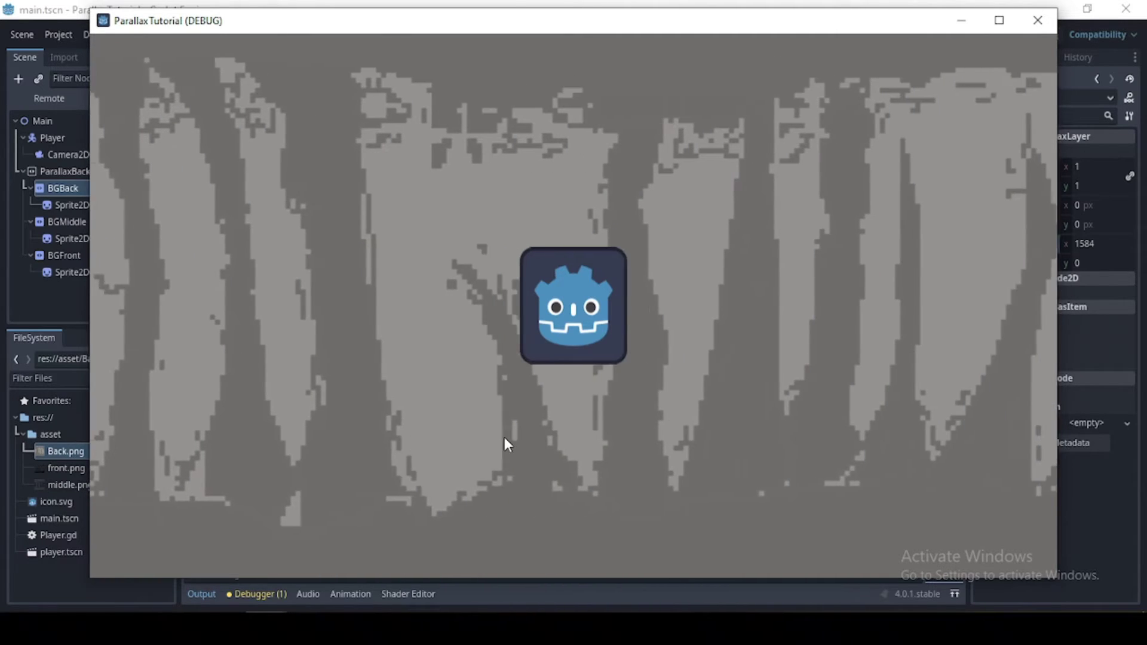
key("Right")
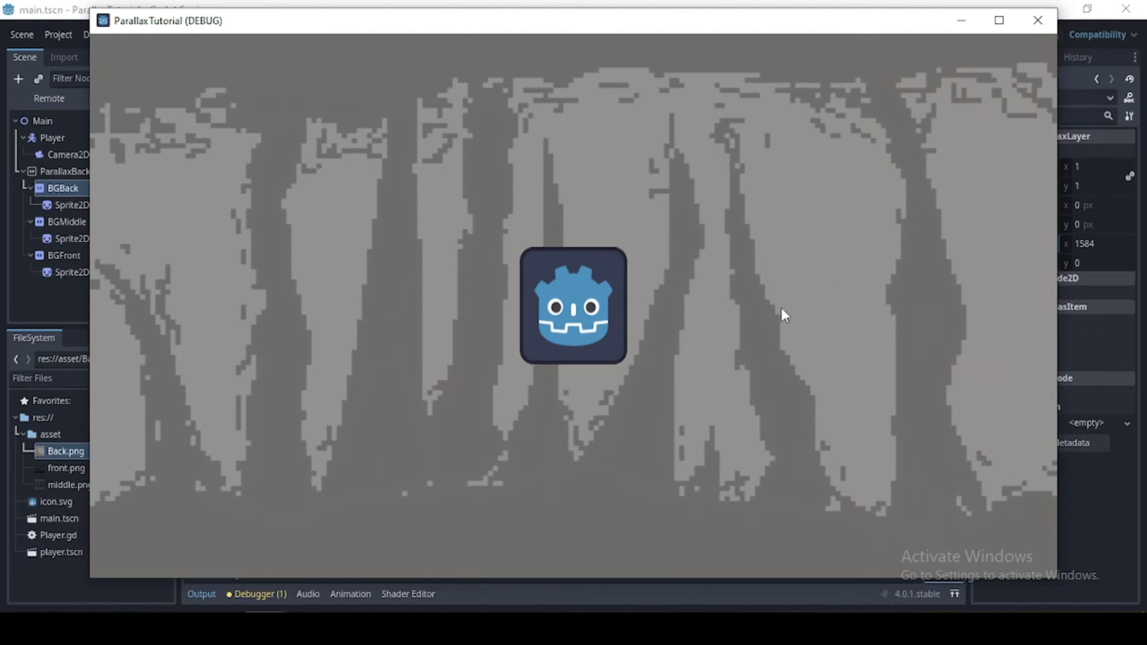
left_click(1038, 20)
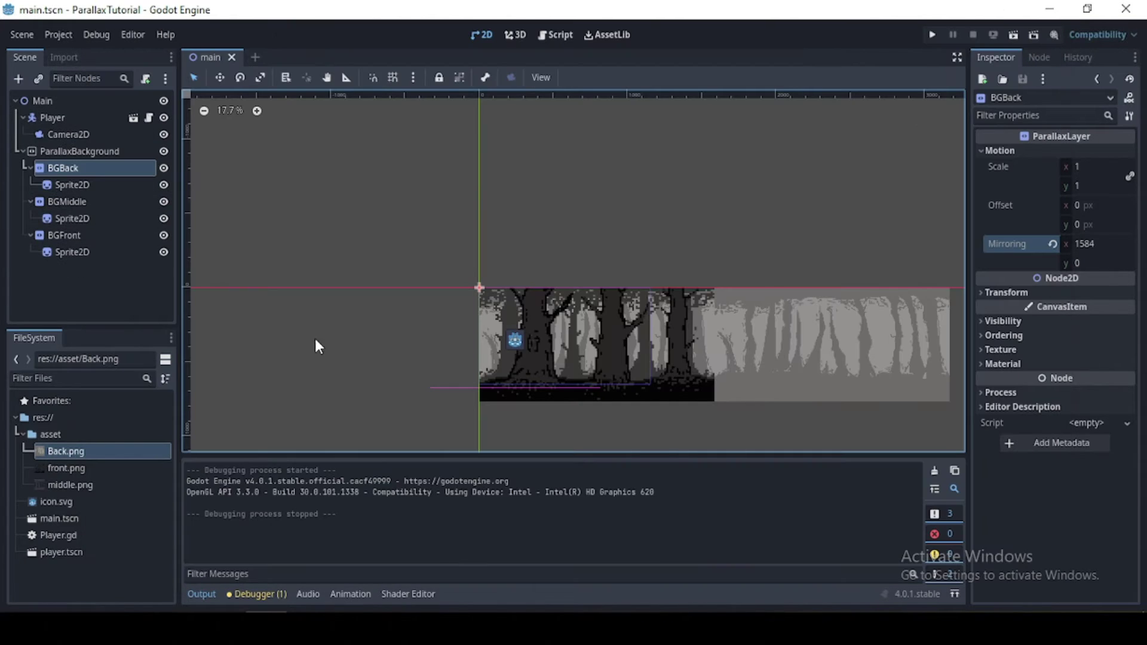
Set the x motion mirroring of the BGMiddle and BGFront layers together to 792*2.
left_click(67, 202)
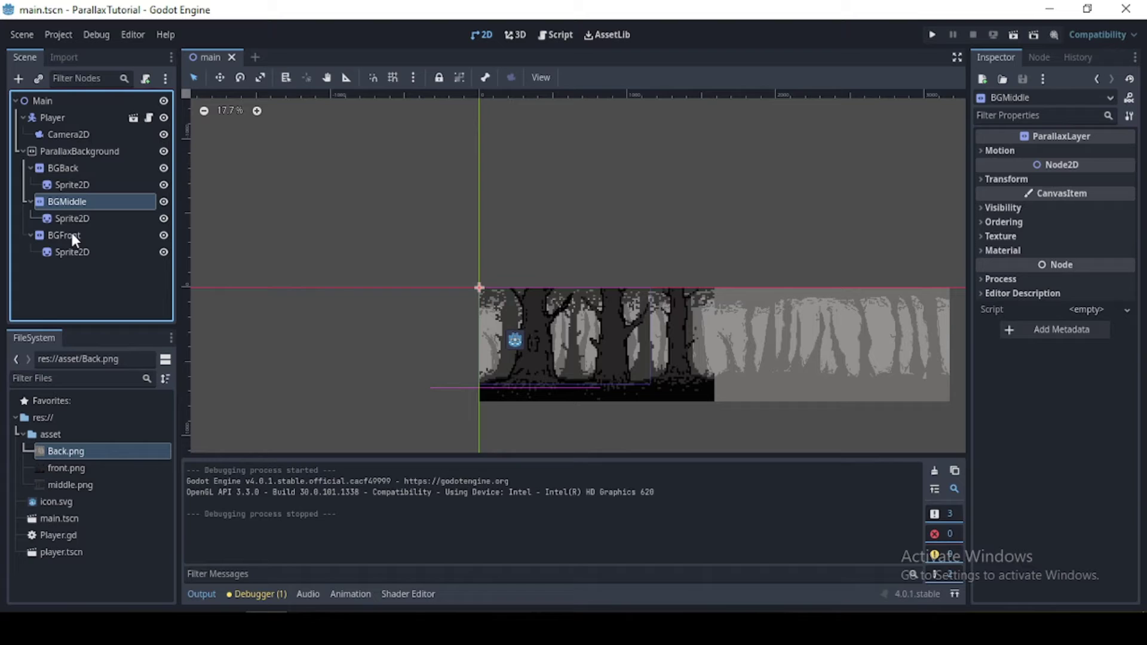
left_click(70, 233, "ctrl")
left_click(1000, 151)
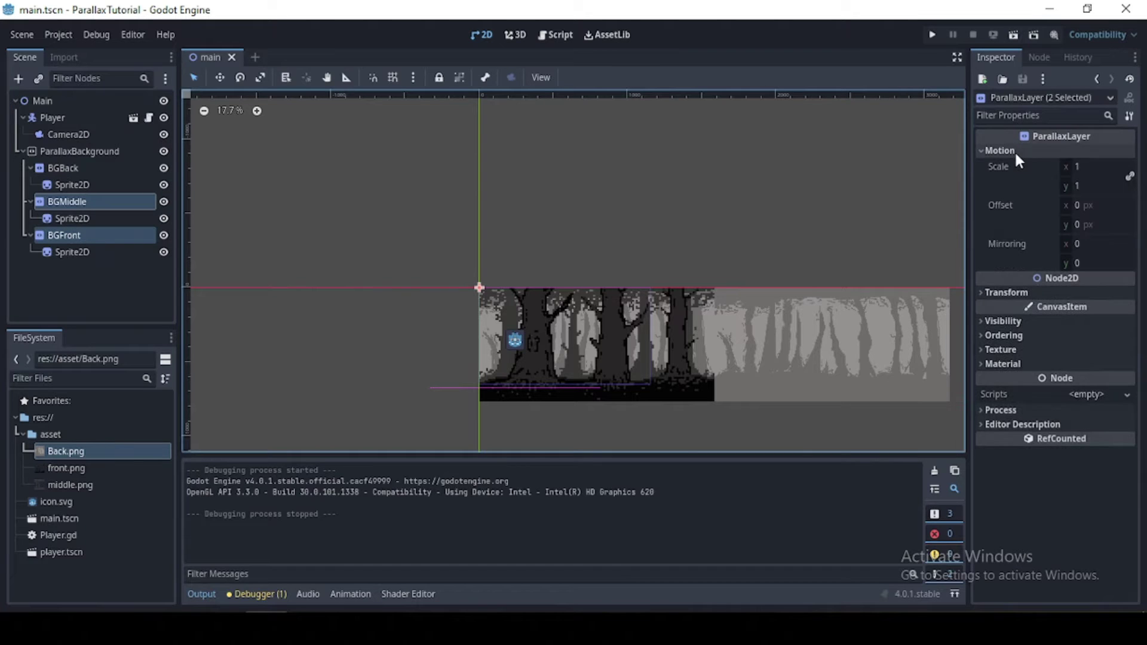
left_click(1091, 242)
type("7")
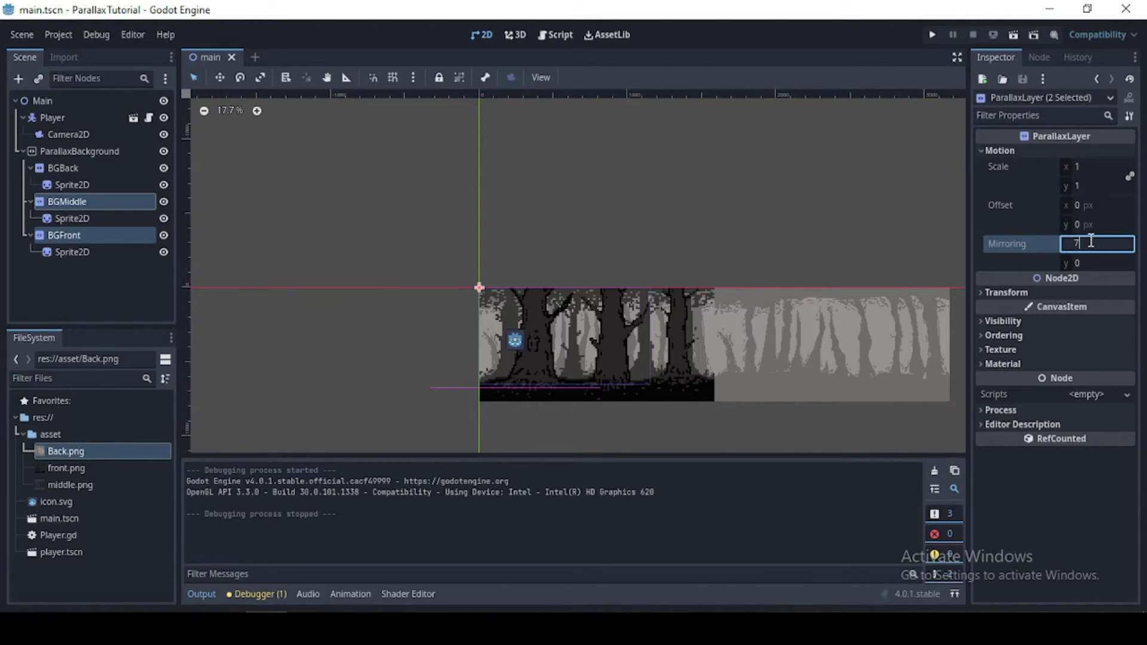
type("92*2")
key("Return")
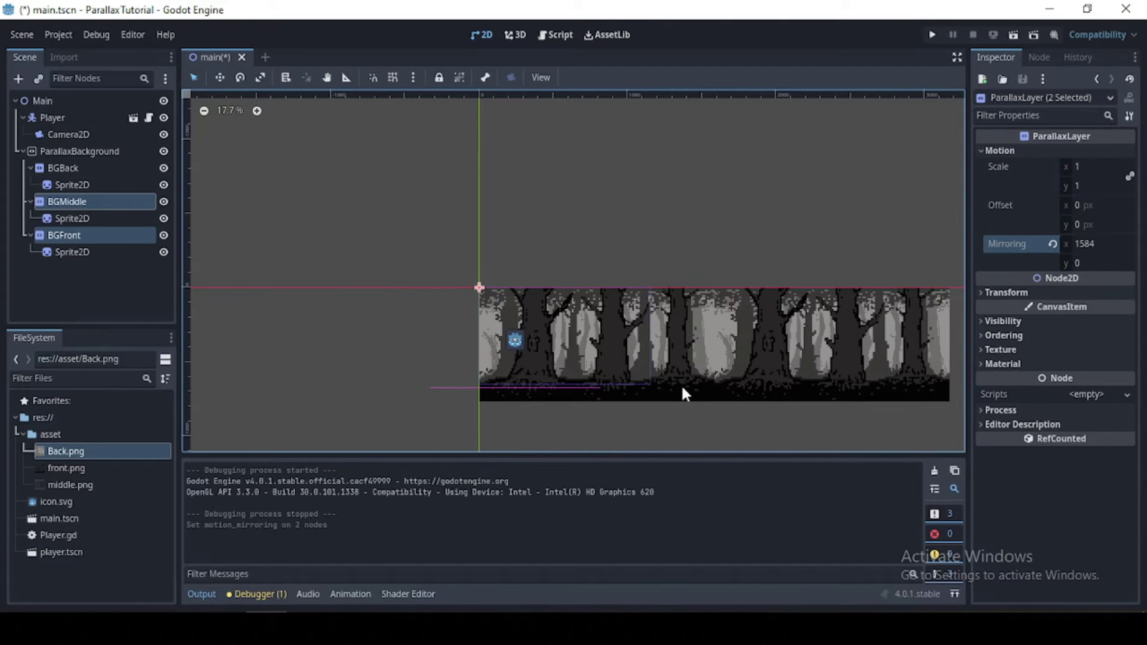
Run the project, move the player right to check that all three mirrored layers repeat, and close the game window.
key("F5")
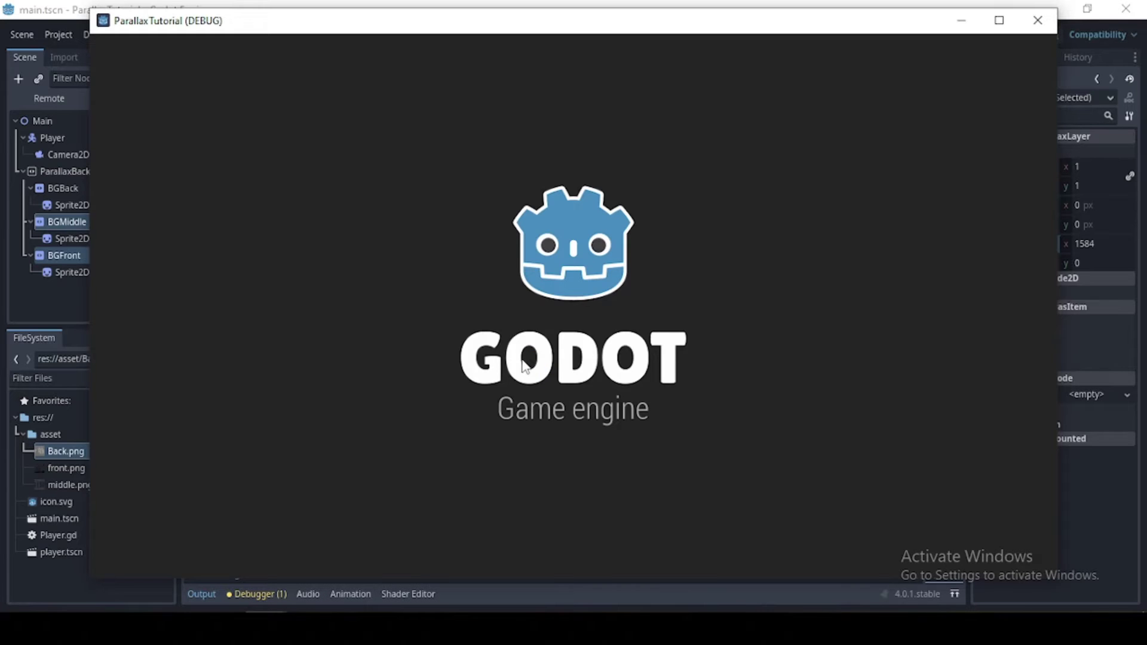
key("Right")
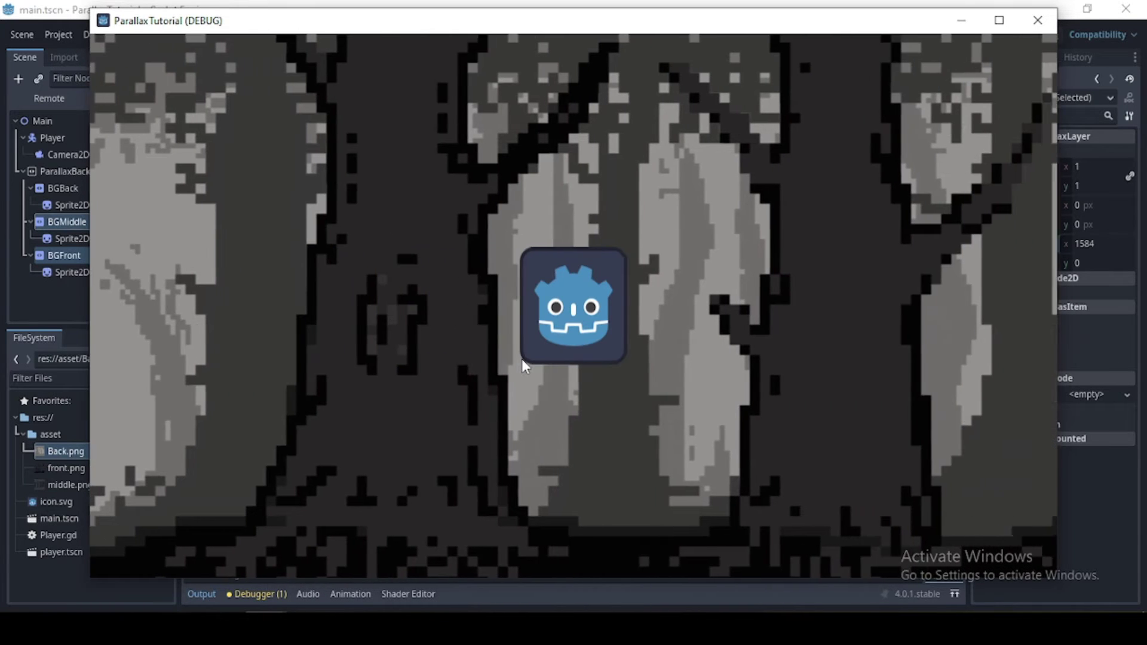
key("Right")
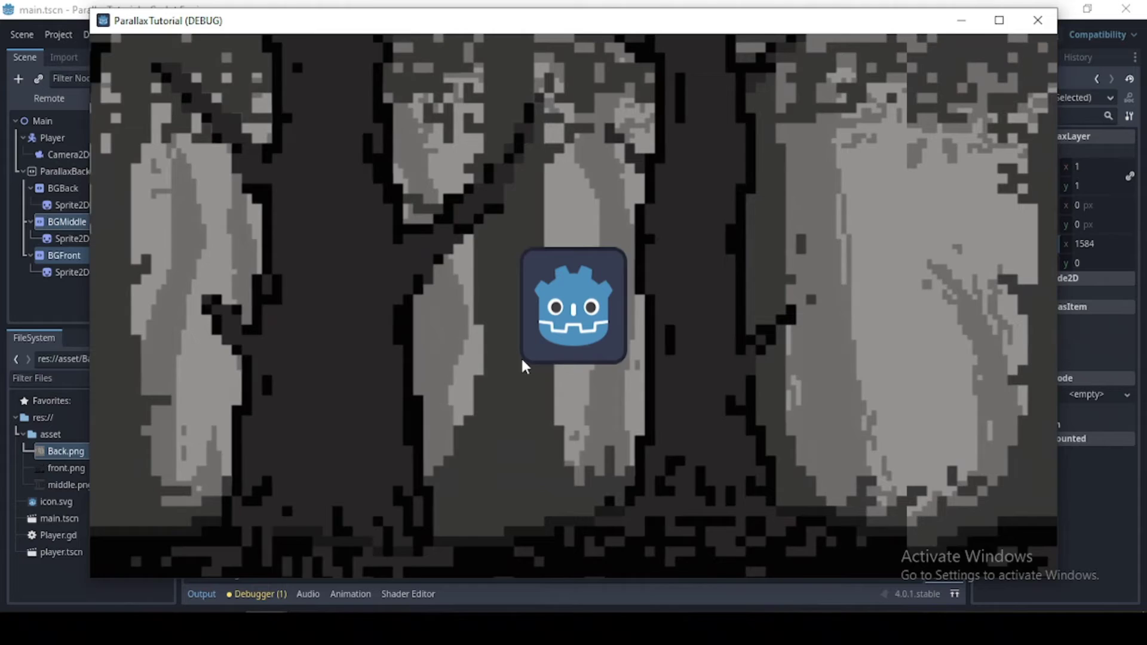
key("Right")
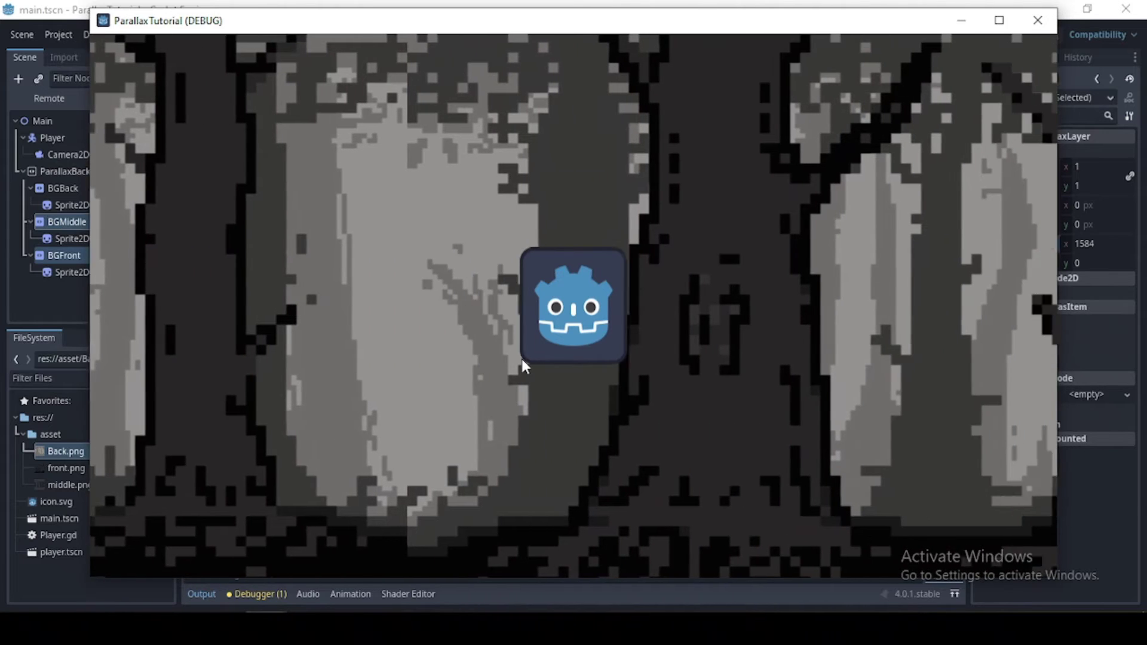
key("Right")
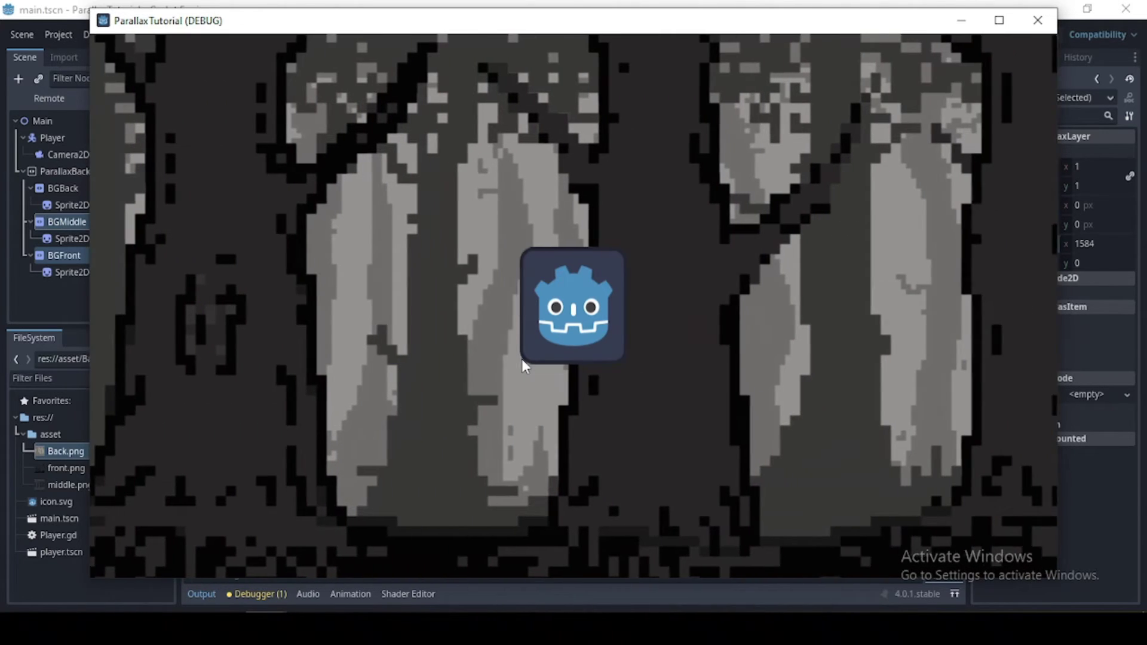
key("Right")
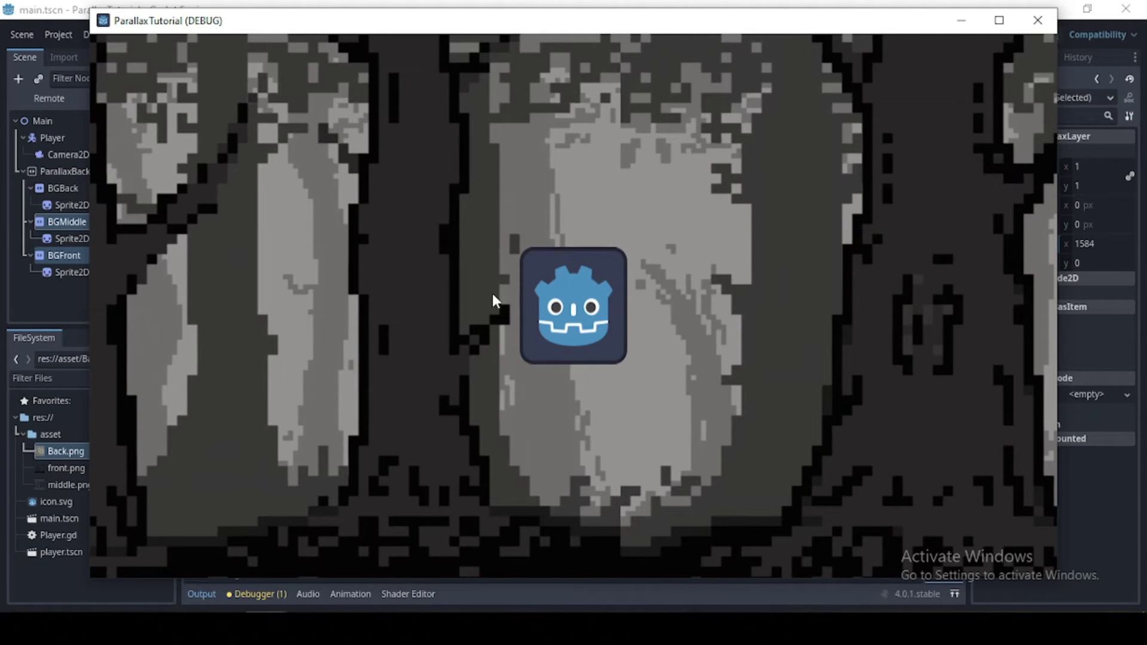
key("Right")
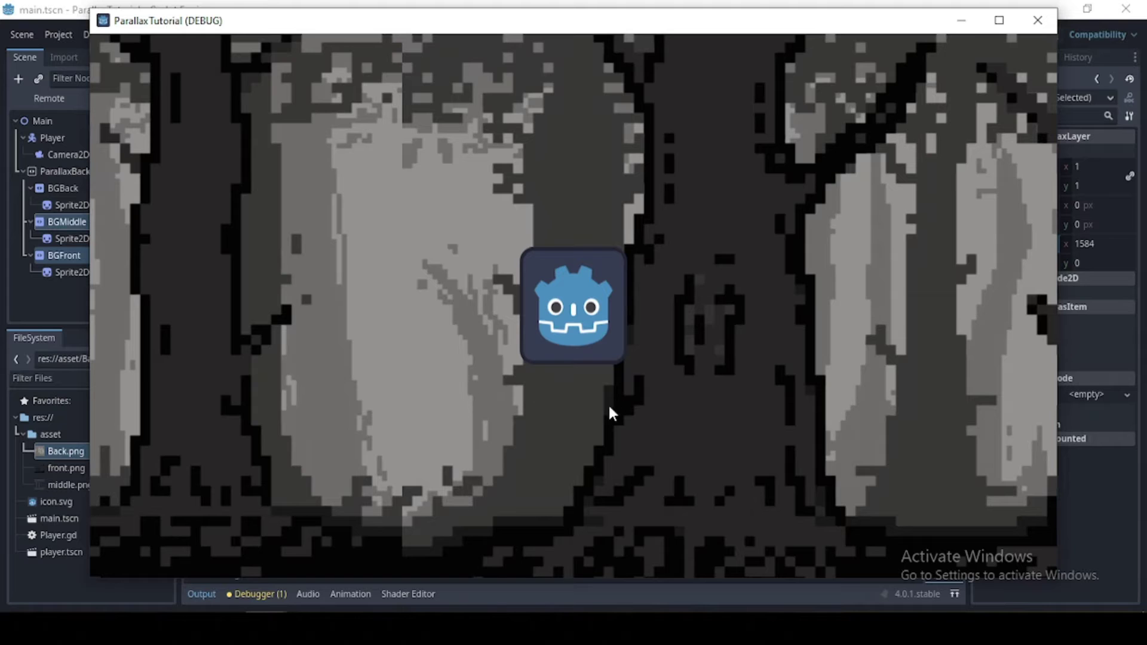
left_click(1052, 18)
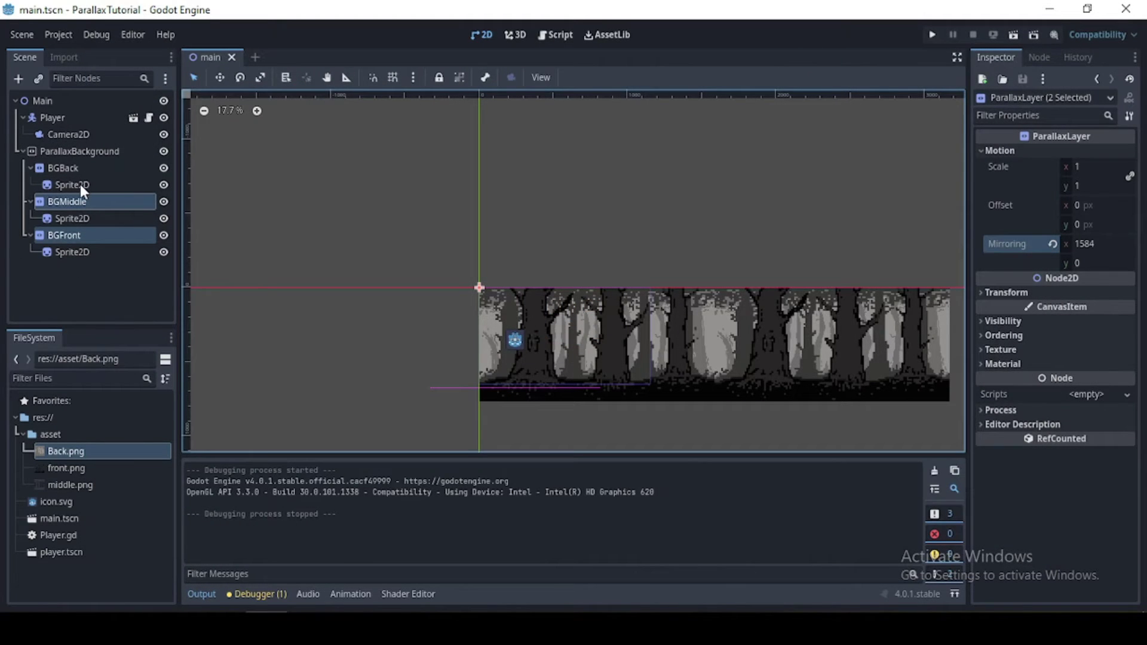
Set the motion scale of the BGMiddle parallax layer to 0.5 on both axes.
left_click(76, 169)
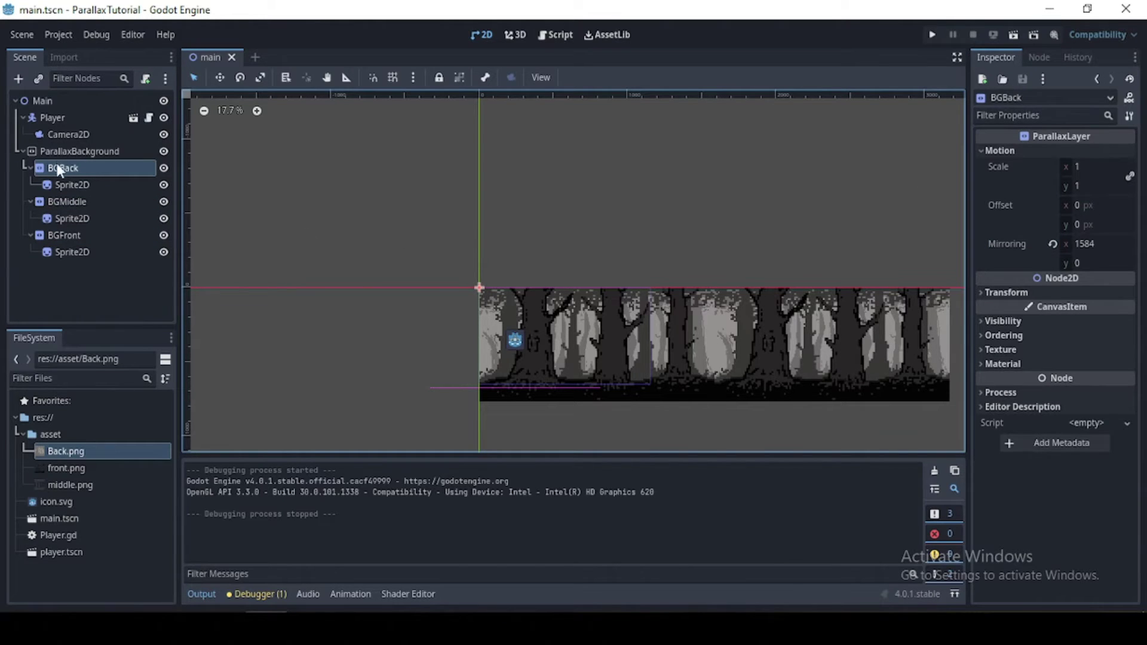
left_click(66, 202)
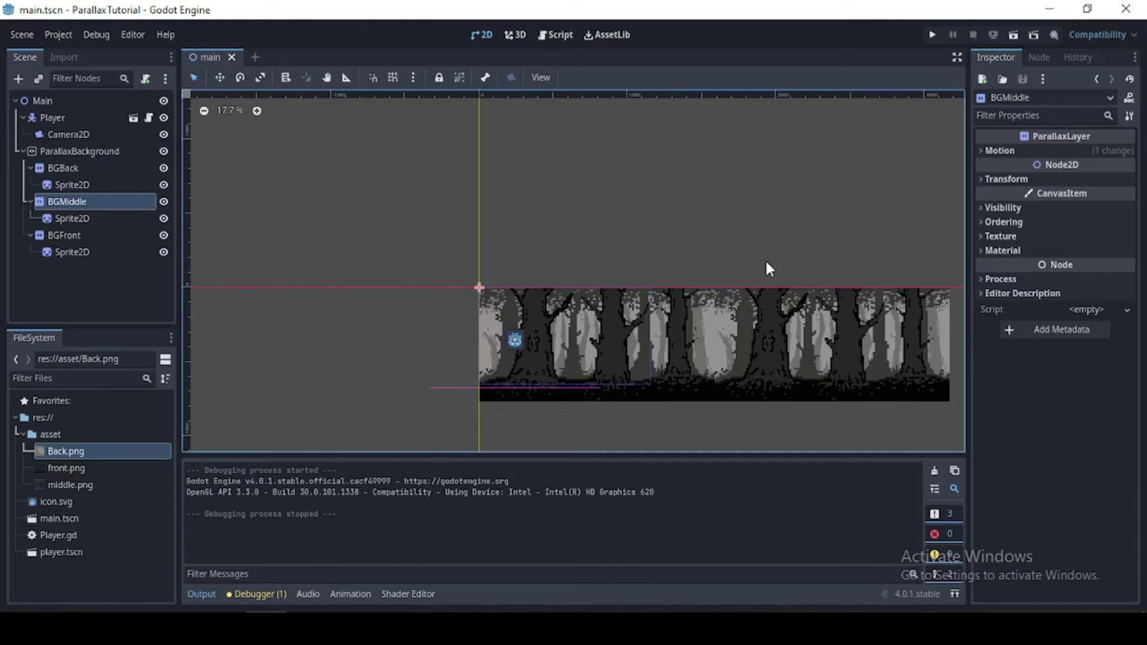
left_click(1018, 149)
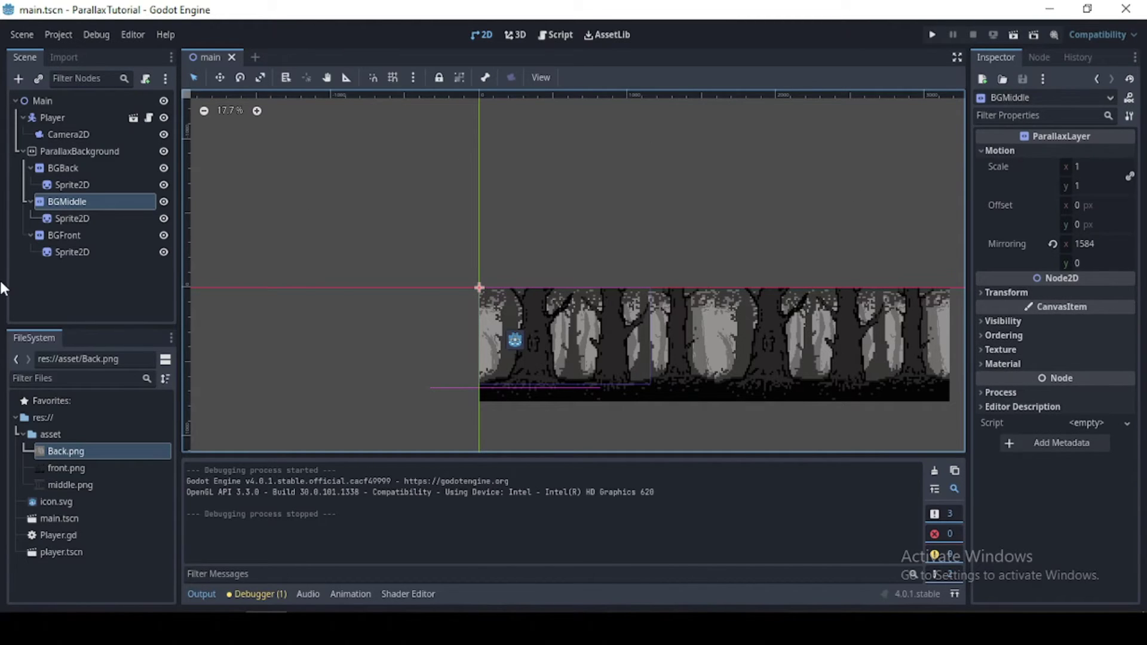
left_click(105, 236)
left_click(1100, 150)
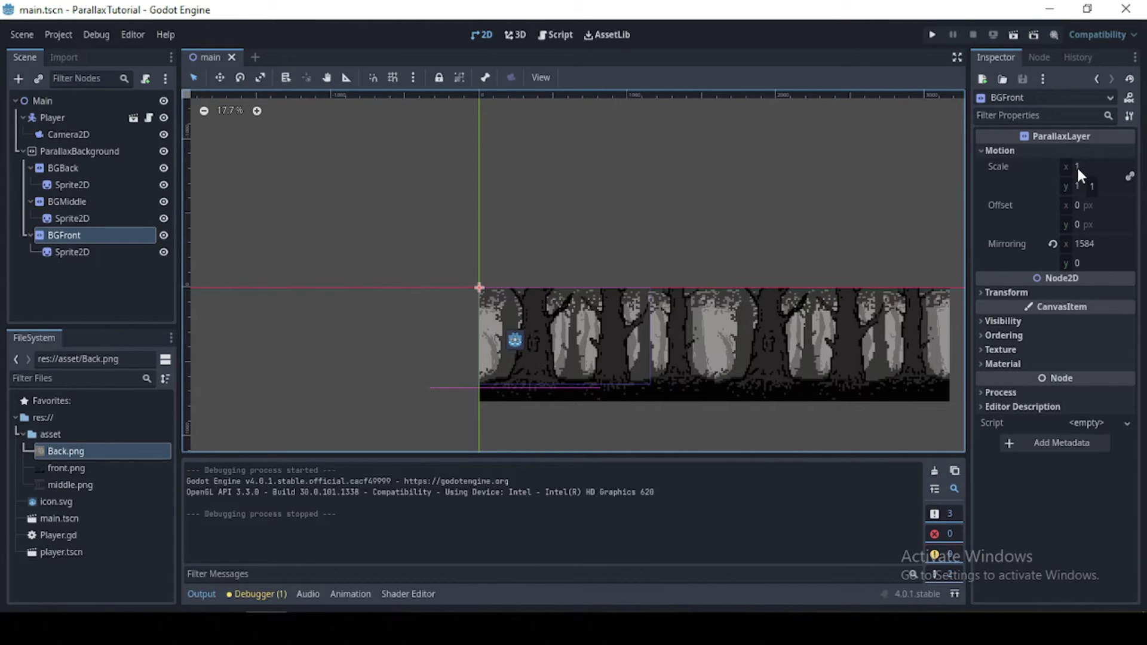
left_click(67, 200)
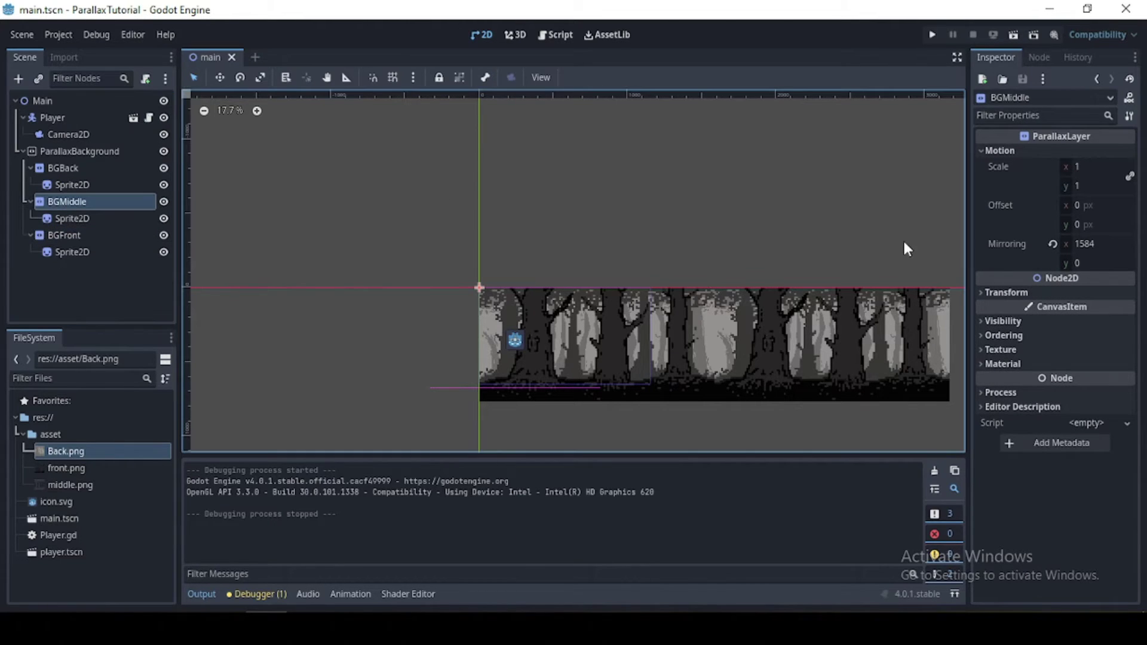
left_click(1084, 169)
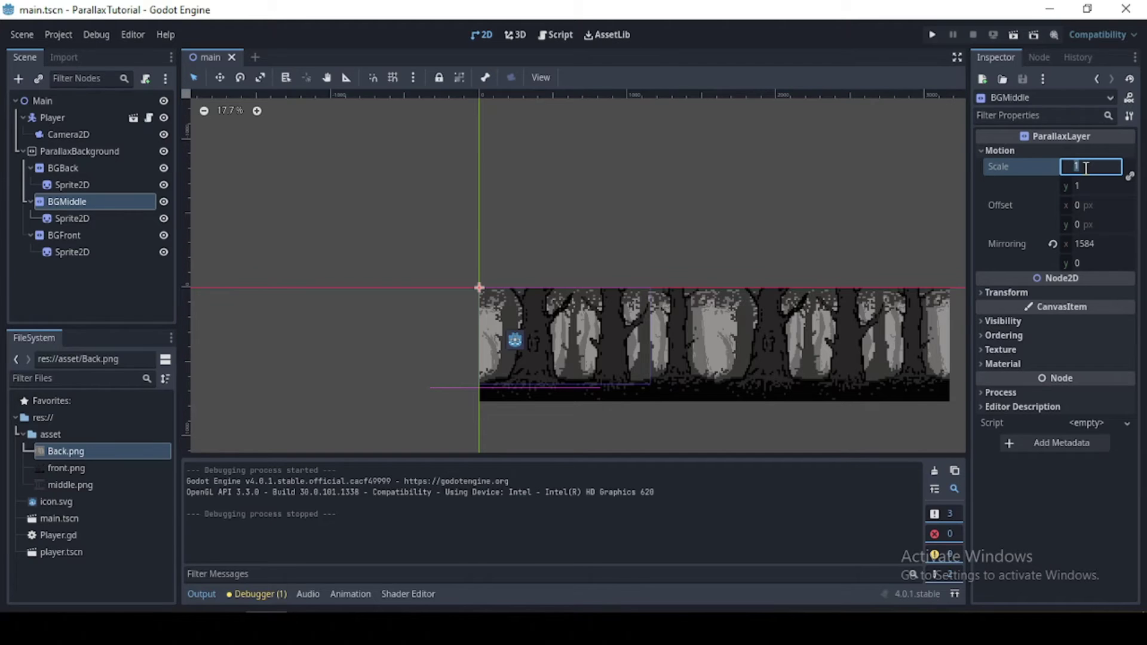
type("0.5")
key("Return")
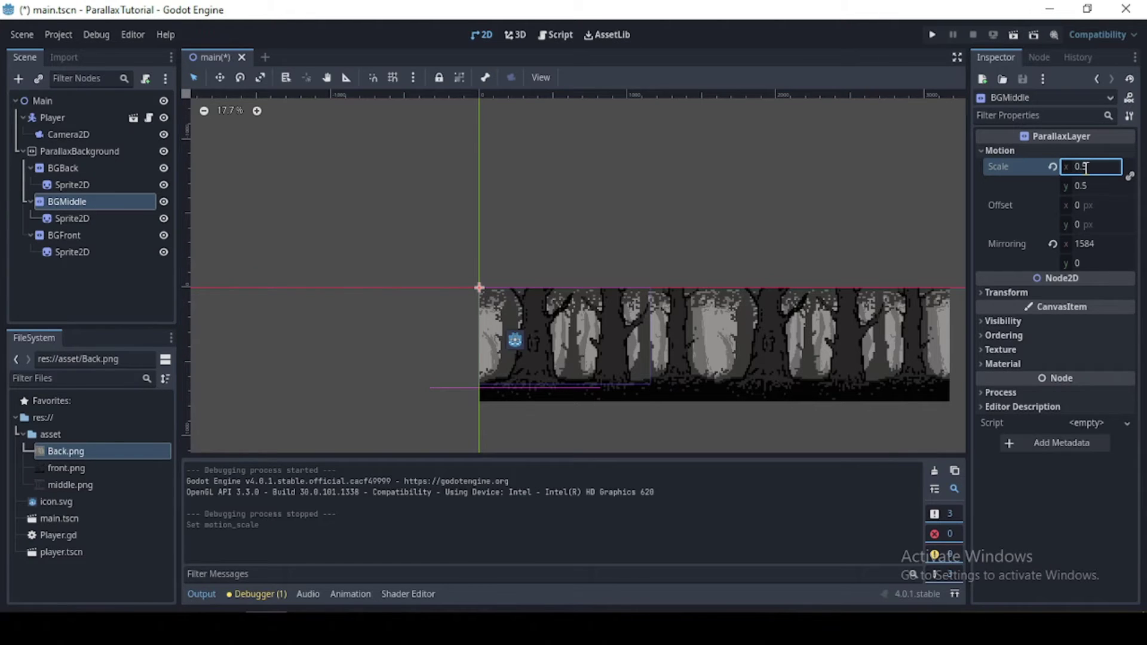
Set the motion scale of the BGBack parallax layer to 0.1 on both axes.
left_click(65, 170)
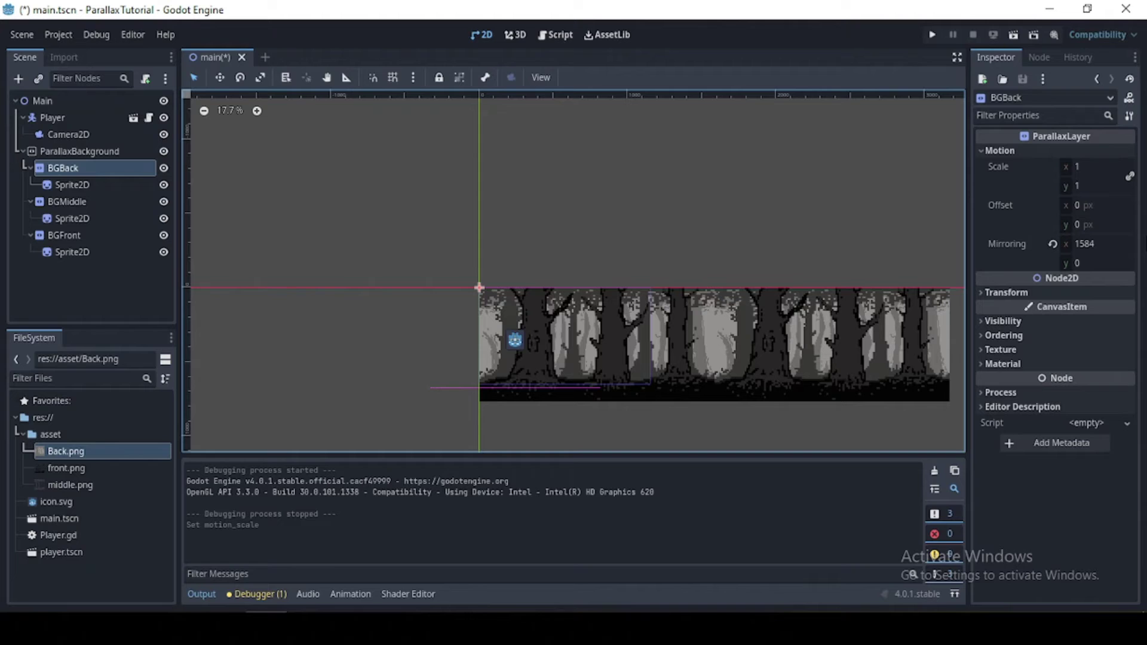
left_click(1088, 167)
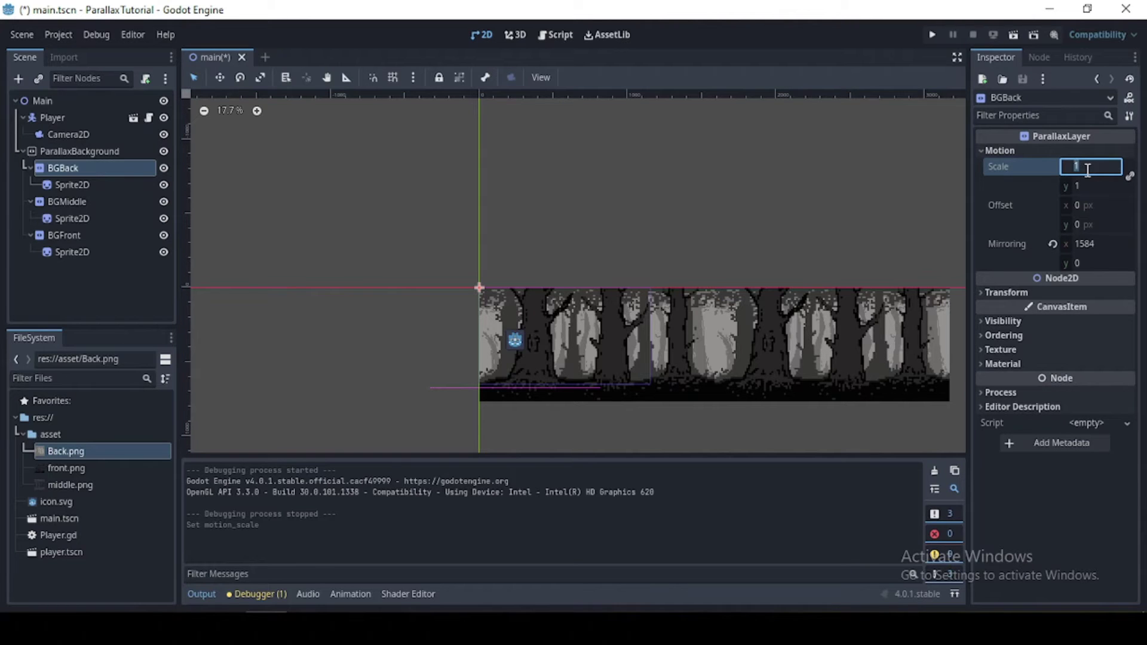
type("0.1")
key("Return")
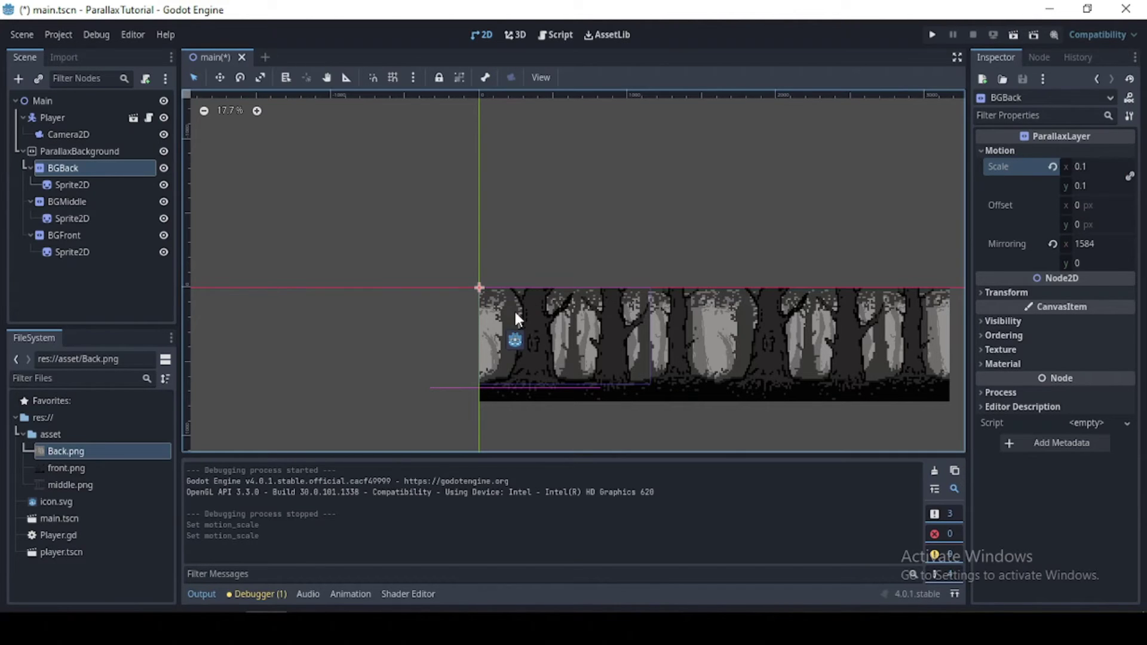
Run the project, move the player right to check the layers' different scroll speeds, and stop the game.
key("F5")
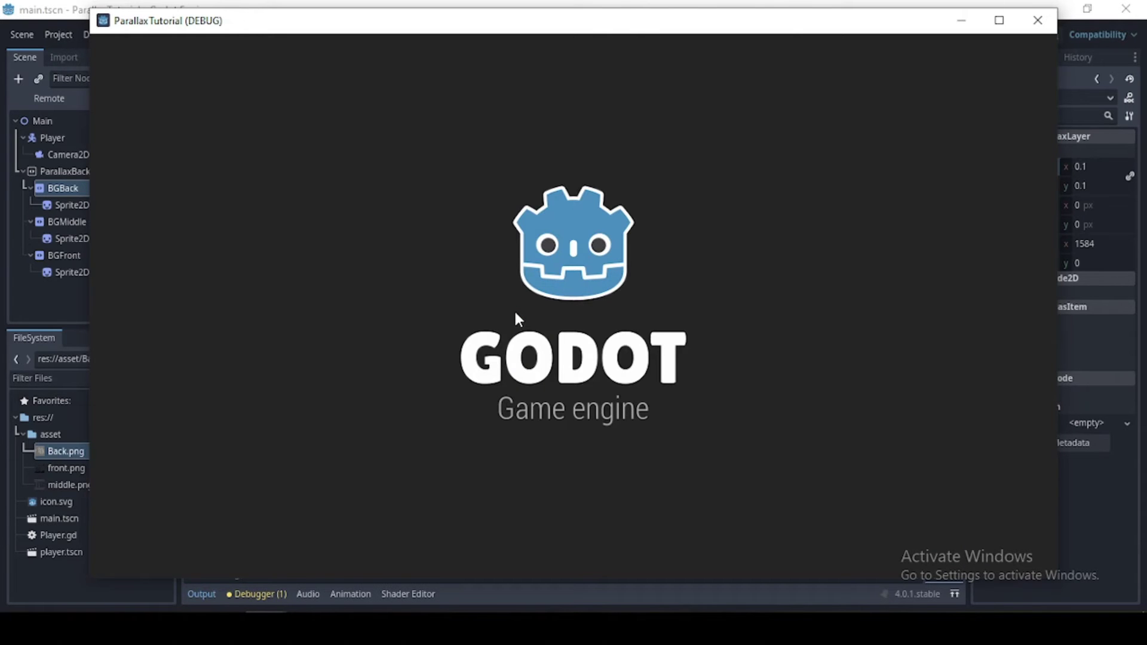
key("Right")
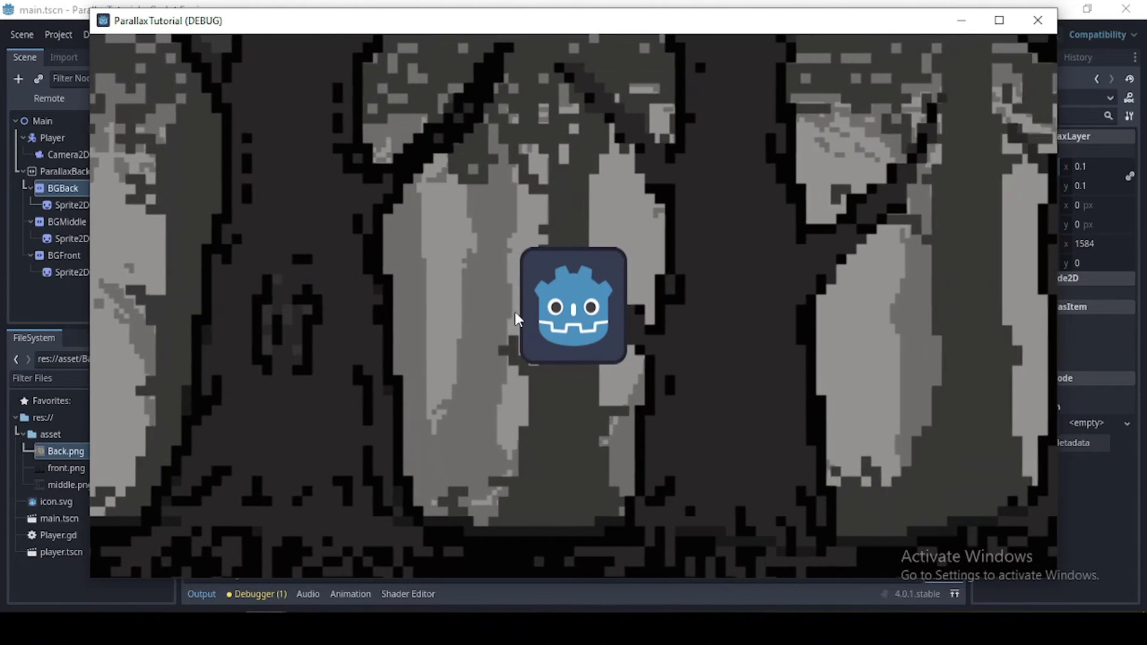
key("Right")
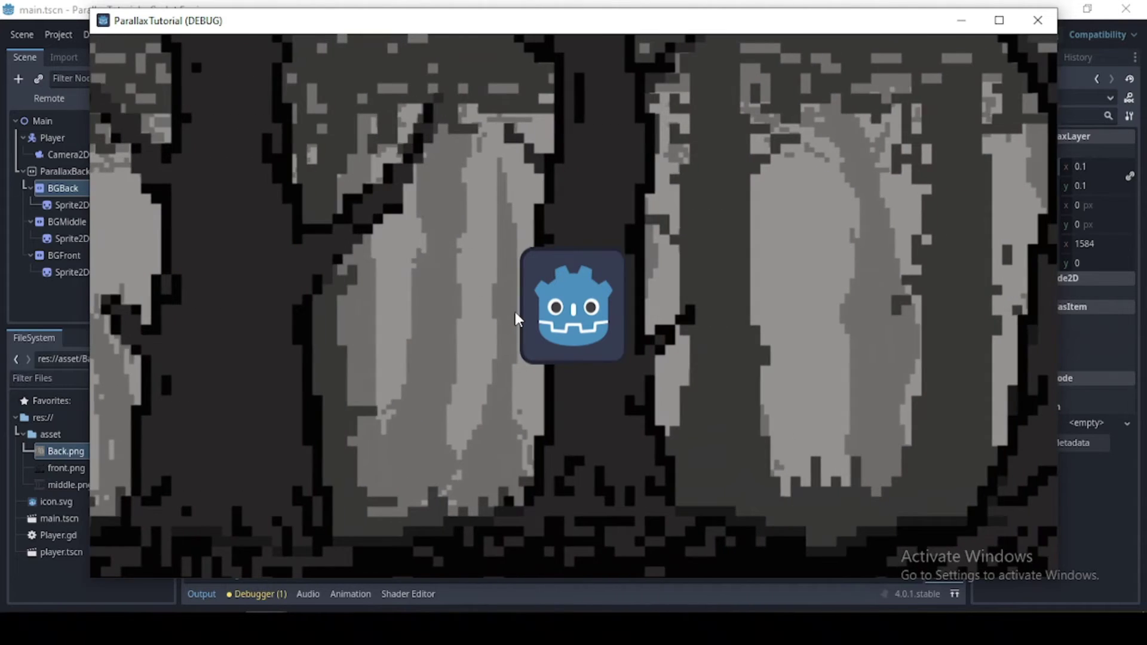
key("Right")
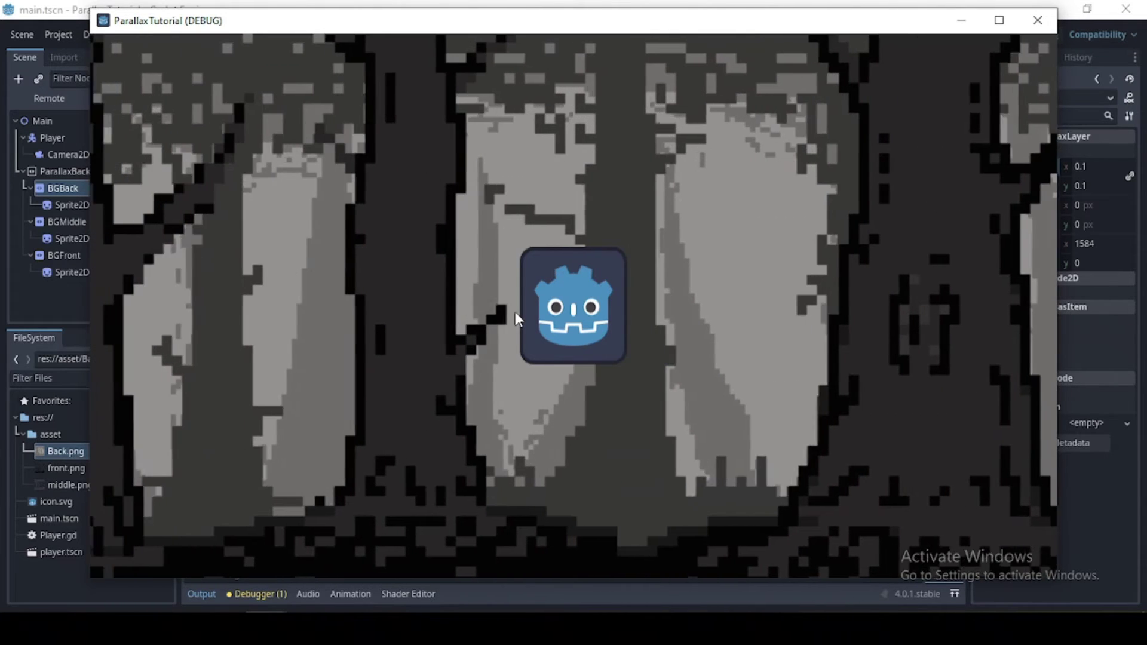
key("Right")
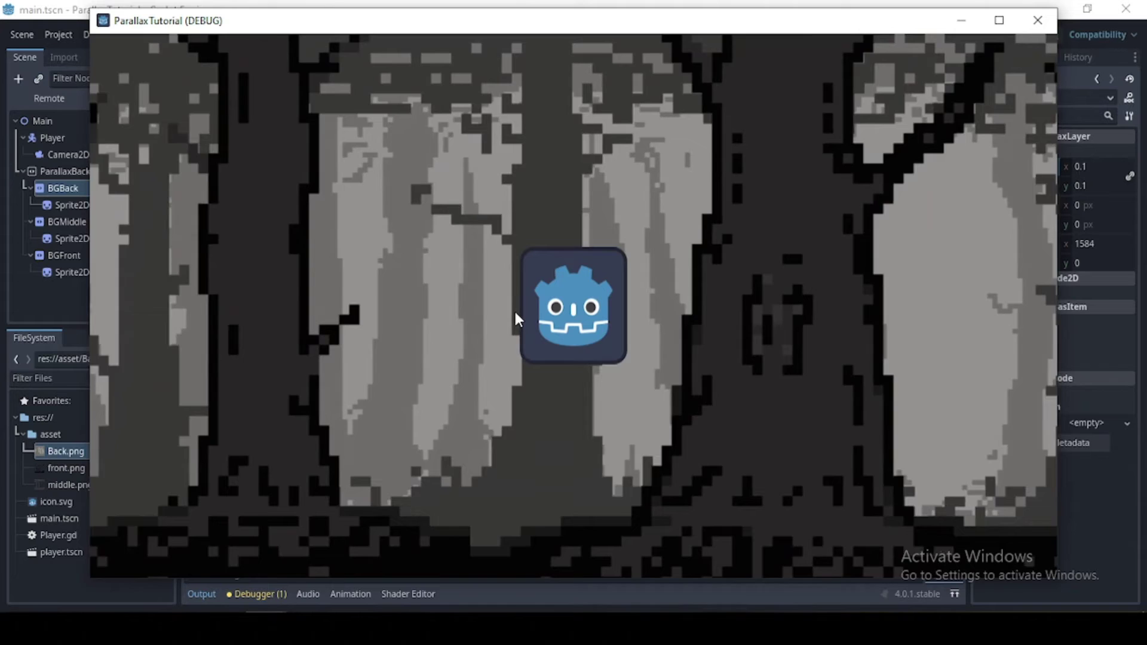
key("Right")
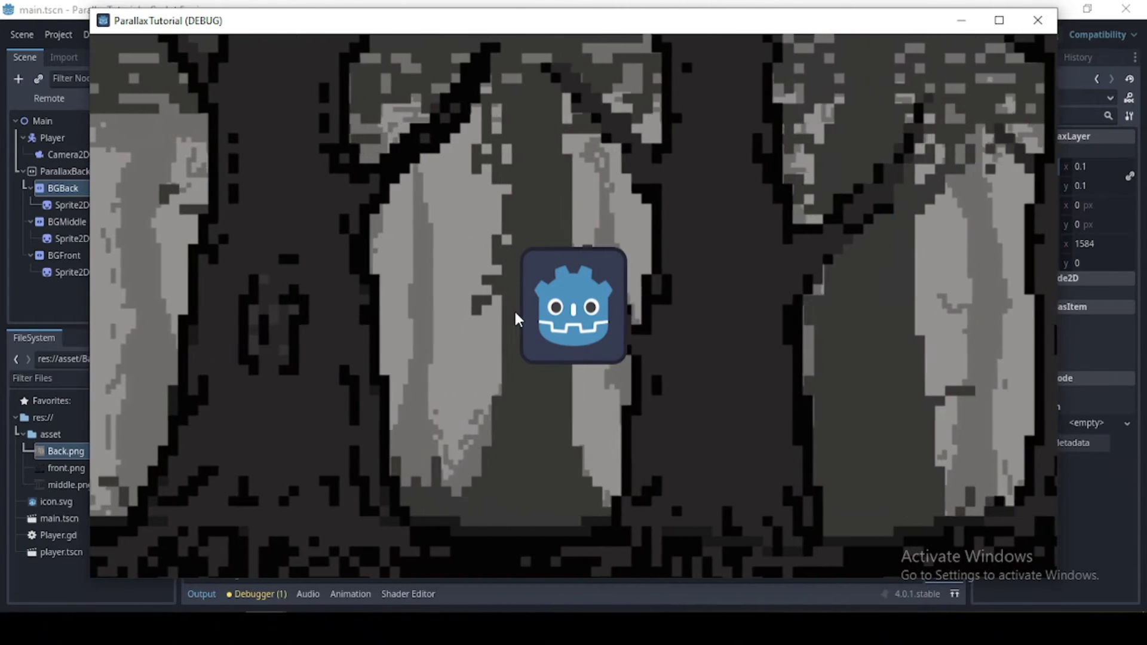
key("Right")
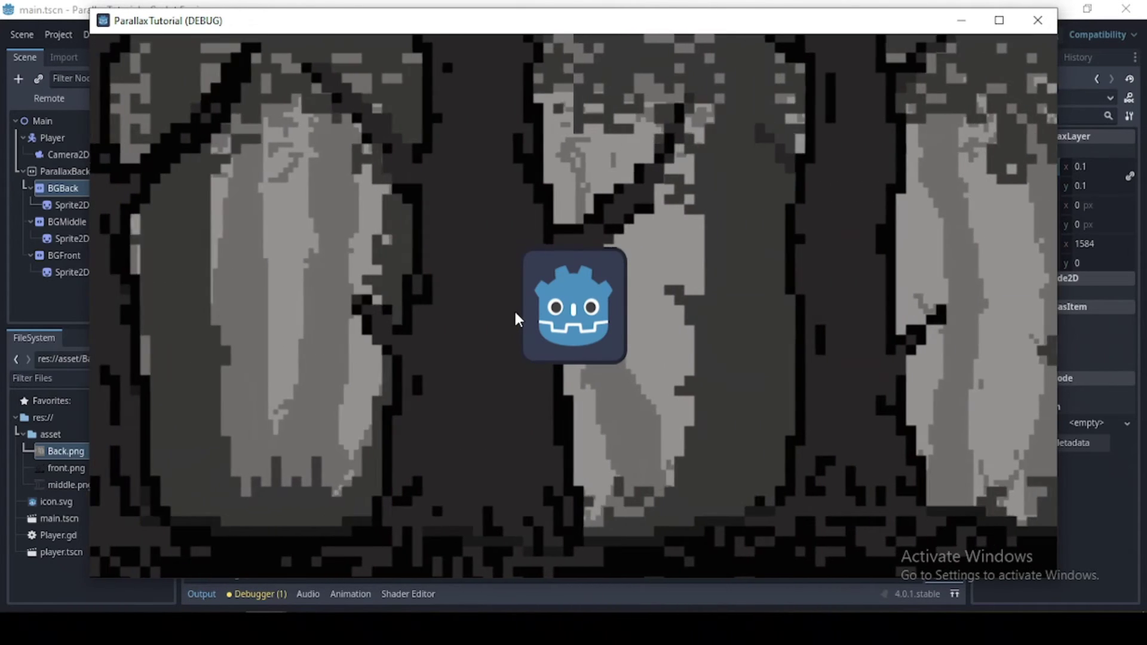
key("Right")
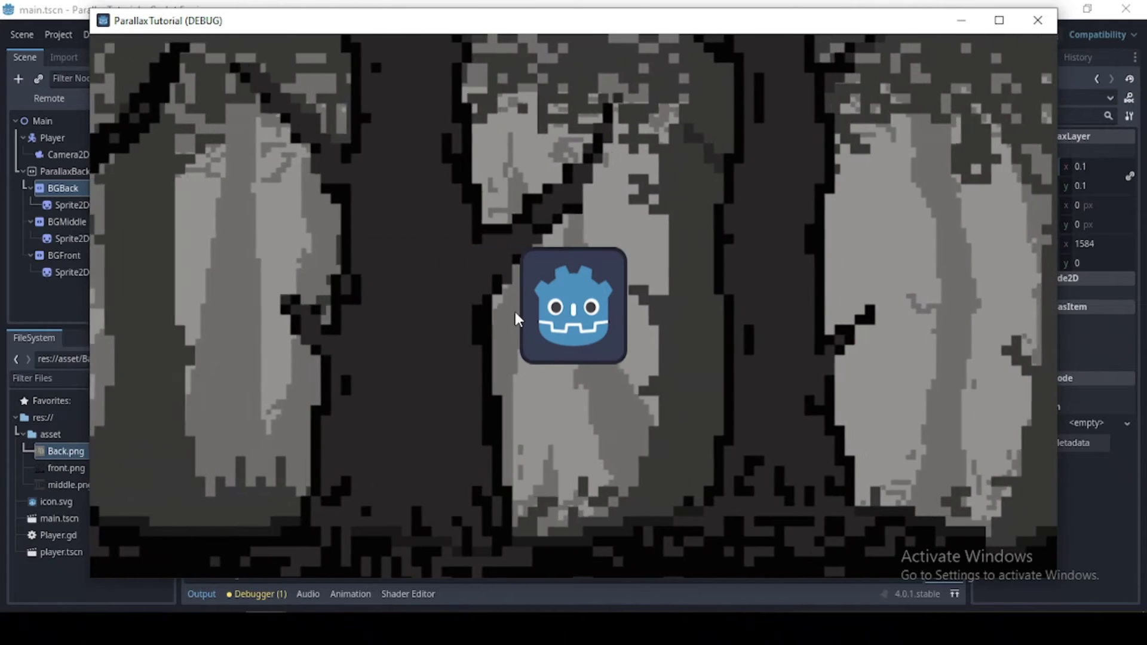
key("F8")
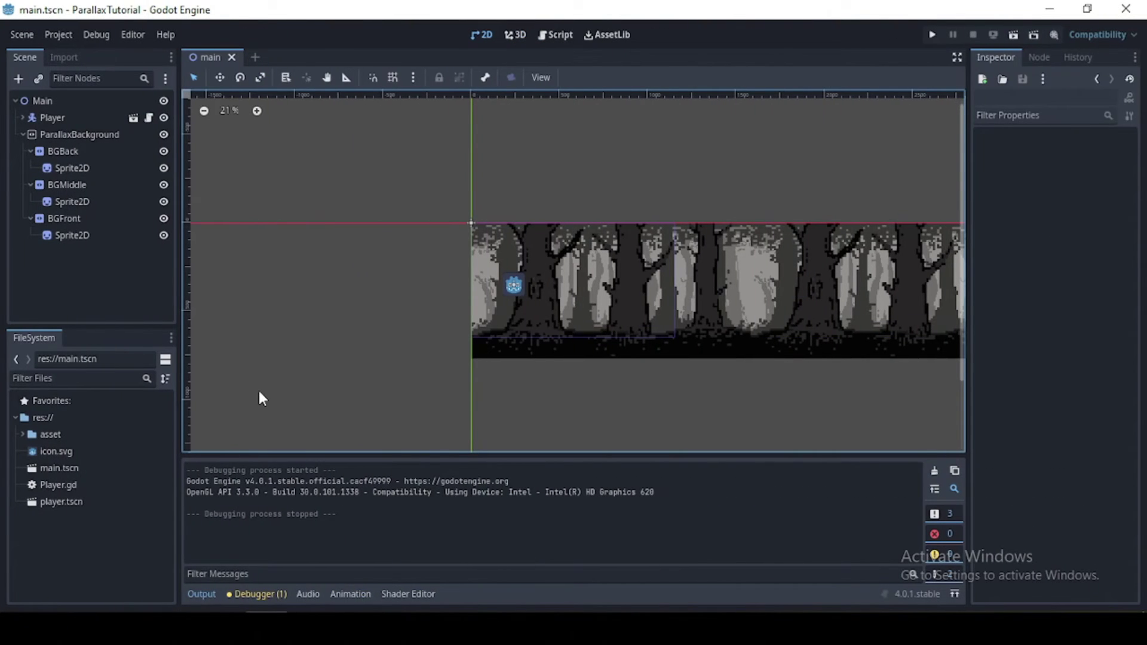
Duplicate the main.tscn scene as main2.tscn, open the copy, and expand the asset folder.
left_click(74, 468)
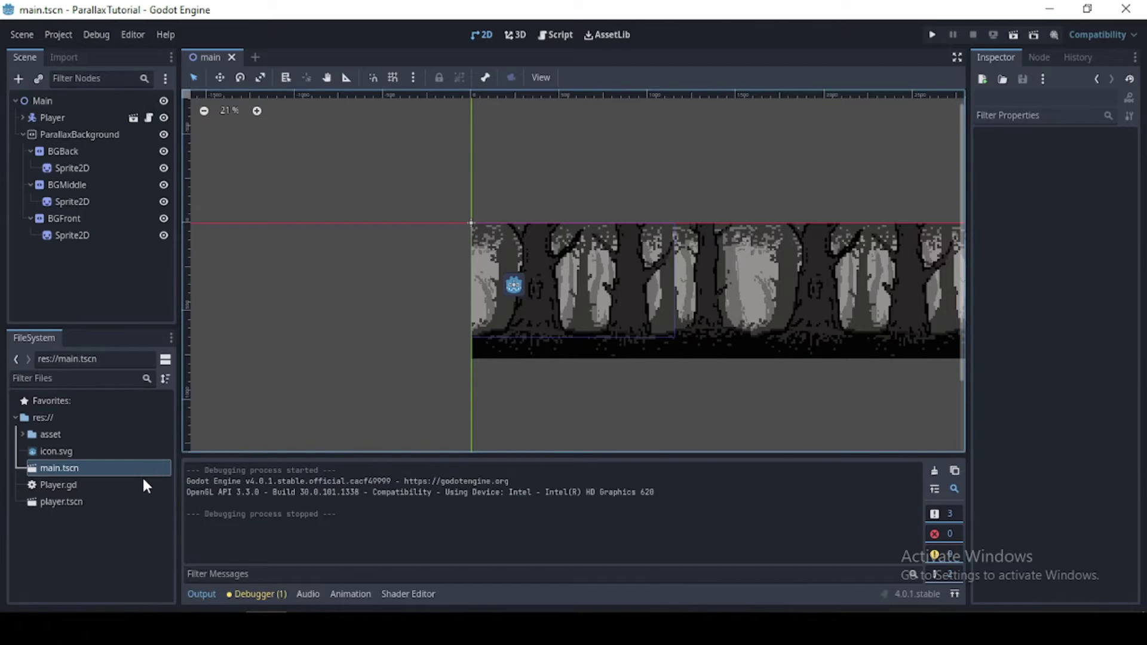
key("ctrl+d")
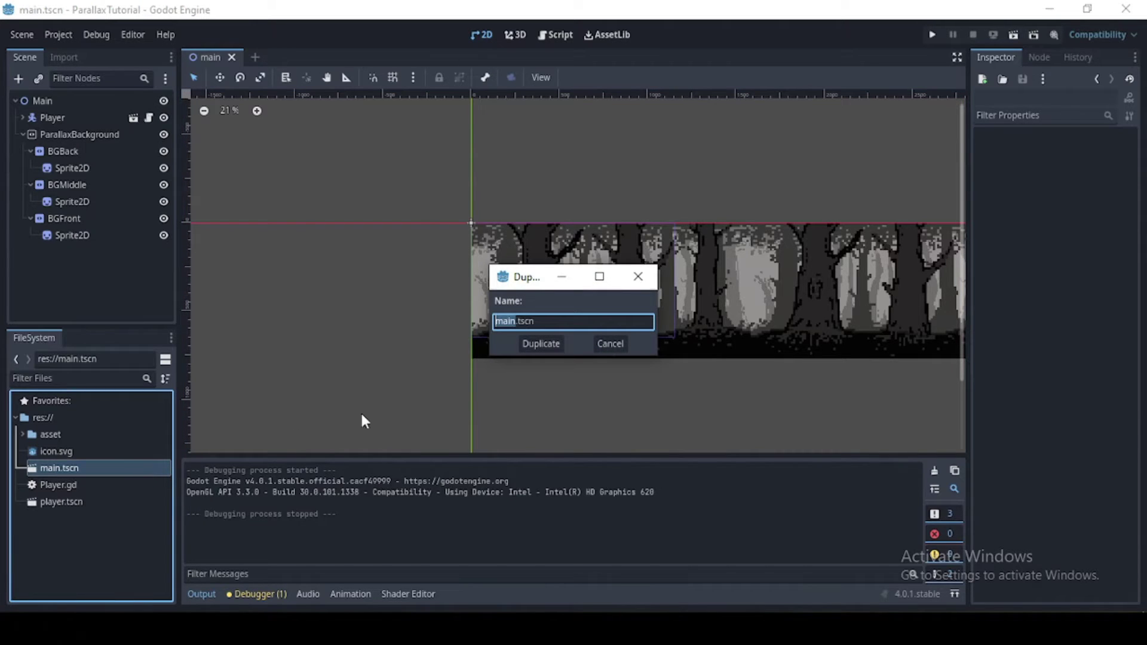
type("2")
key("Home")
type("main")
key("Return")
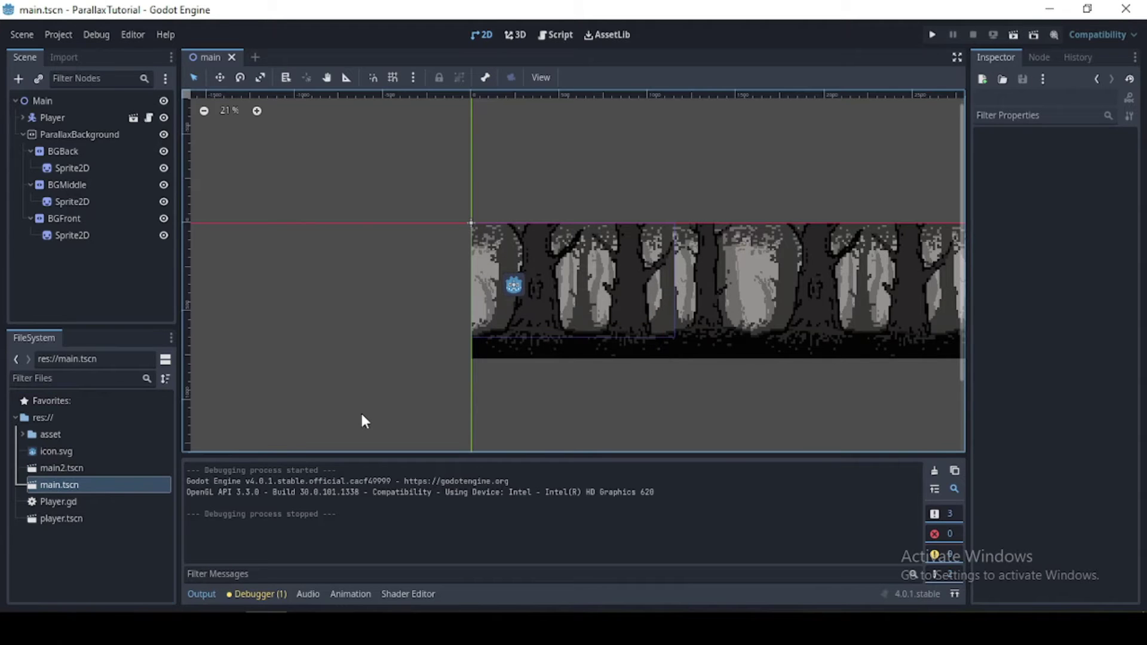
double_click(62, 466)
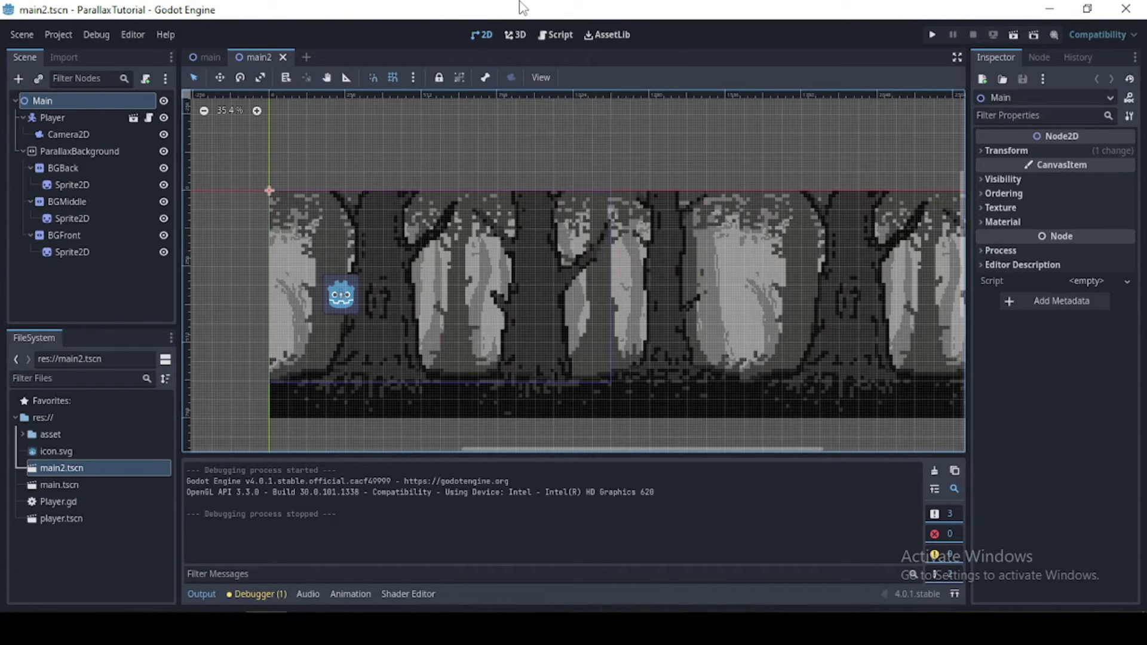
left_click(24, 433)
Rename the BGBack parallax layer in the main2 scene to BGSky.
left_click(53, 166)
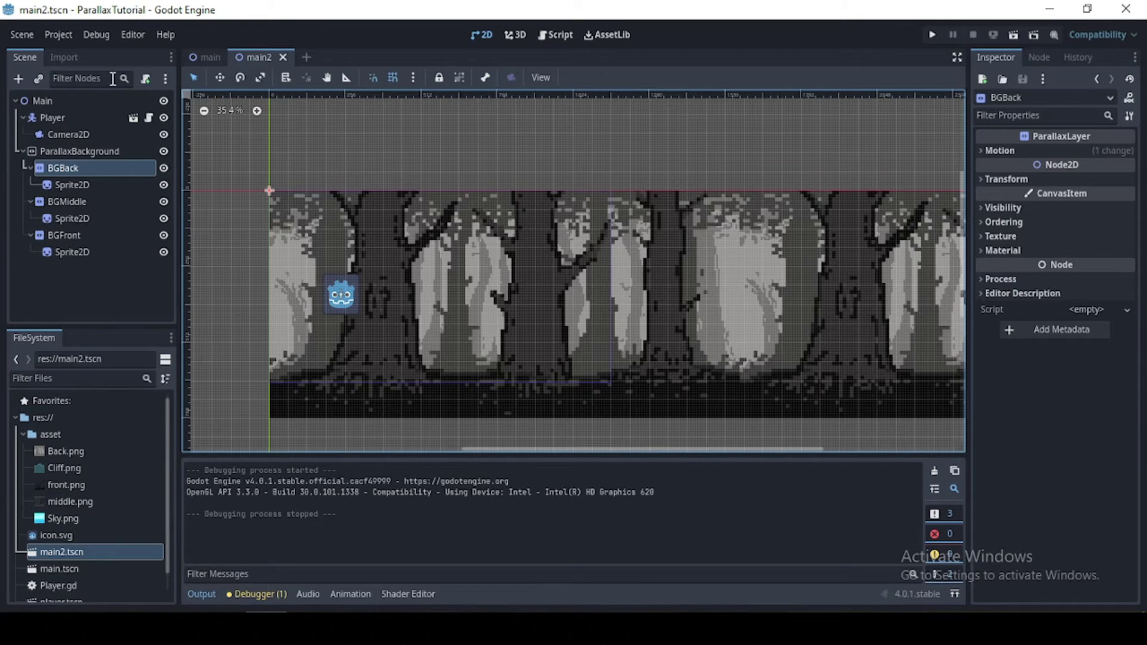
key("F2")
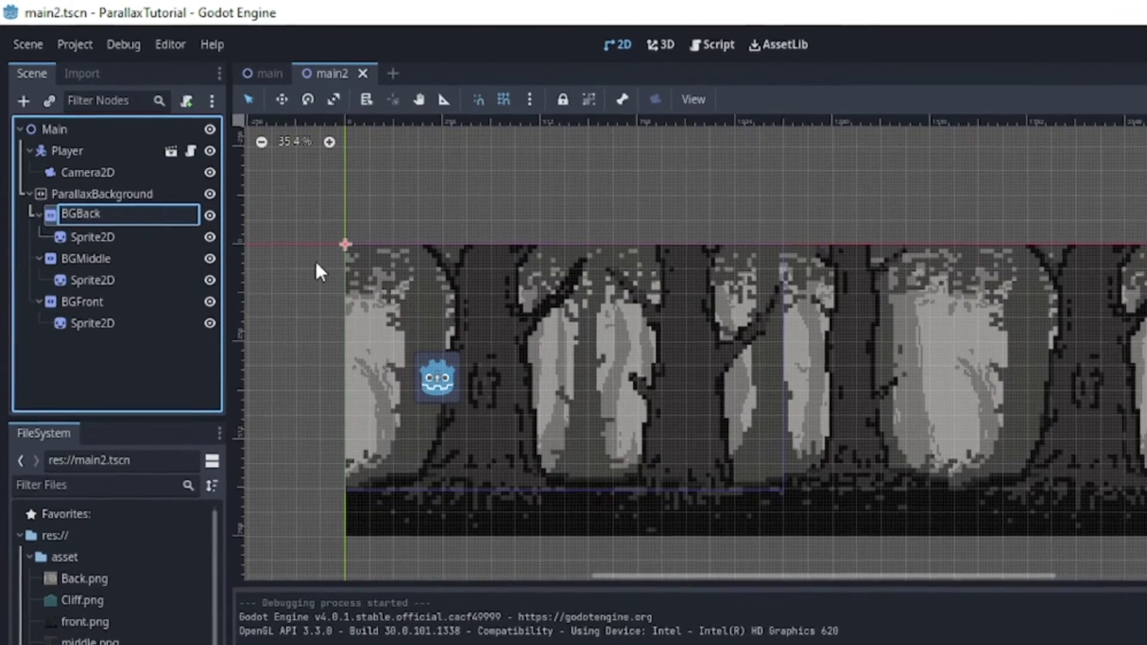
key("End")
key("BackSpace")
key("BackSpace")
key("BackSpace")
key("BackSpace")
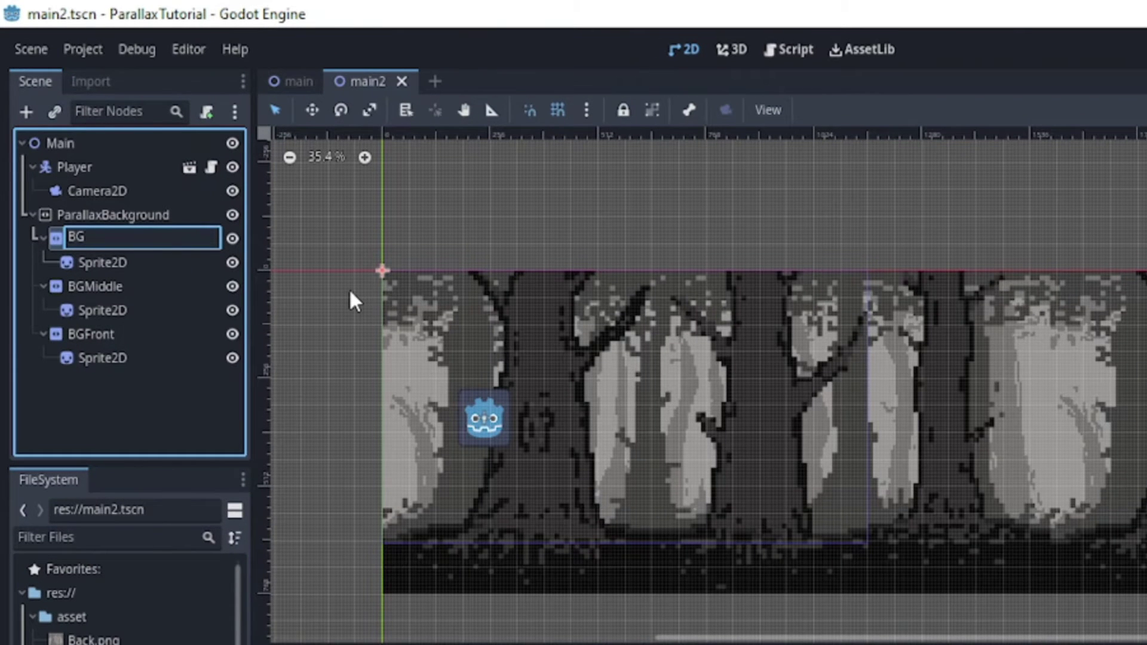
type("Sky")
key("Return")
Rename the BGMiddle parallax layer to BGCliff.
left_click(123, 278)
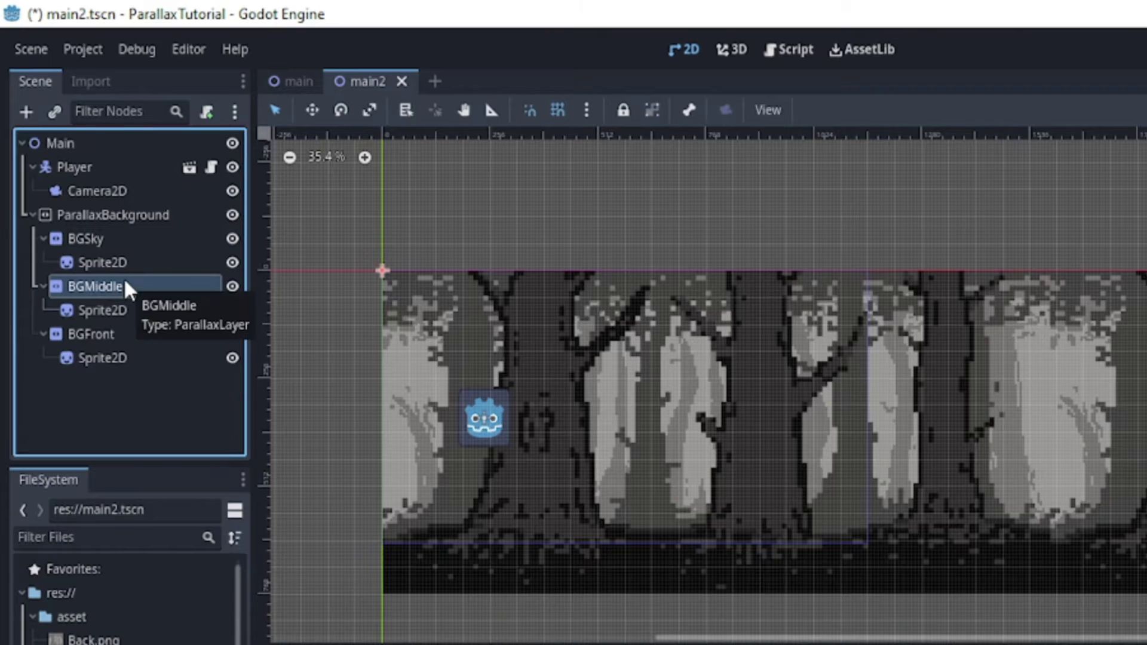
left_click(124, 279)
key("End")
key("BackSpace")
key("BackSpace")
key("BackSpace")
key("BackSpace")
key("BackSpace")
key("BackSpace")
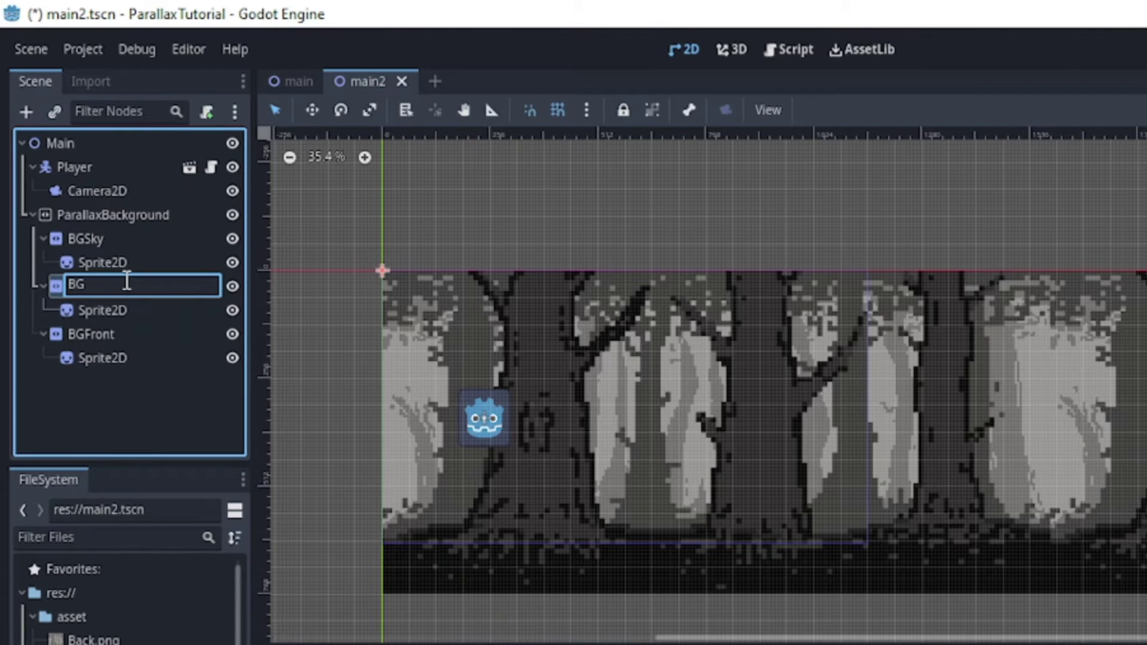
type("Cliff")
key("Return")
Delete the BGFront parallax layer together with its sprite from the main2 scene.
left_click(121, 336)
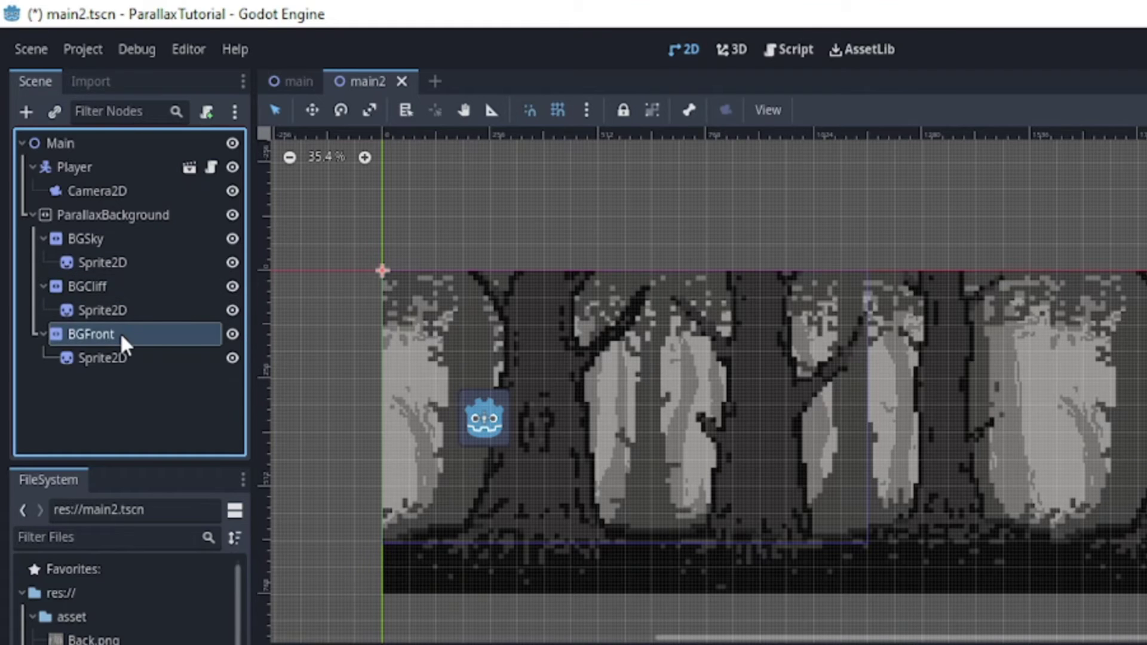
key("Delete")
key("Return")
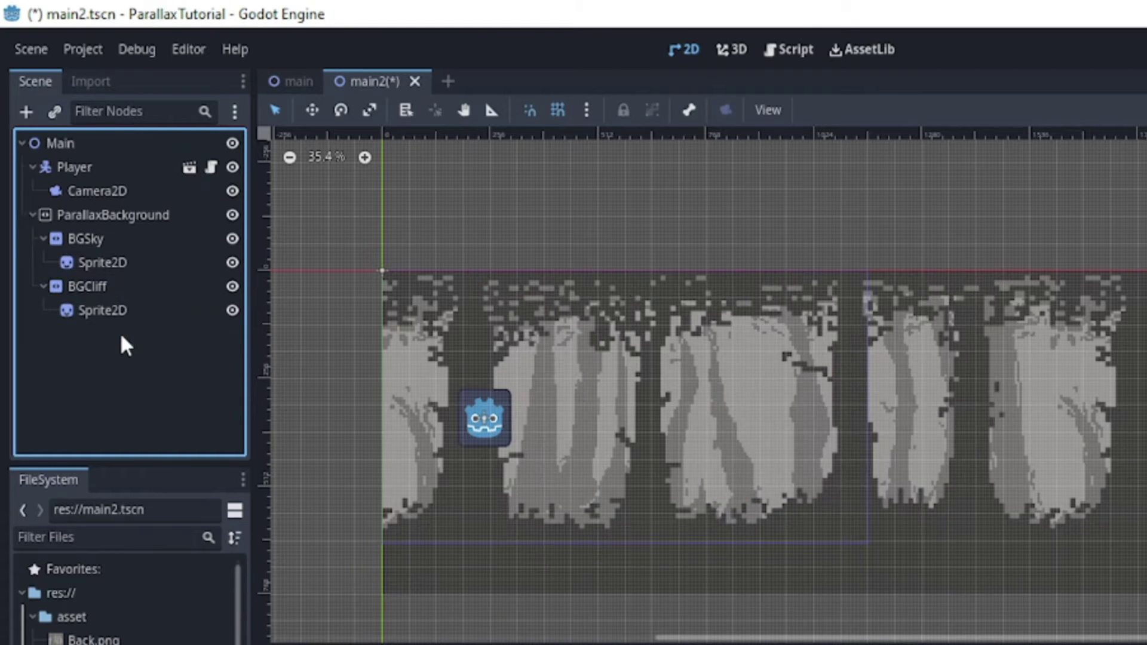
Assign Sky.png as the texture of the BGSky sprite and Cliff.png as the texture of the BGCliff sprite.
left_click(114, 260)
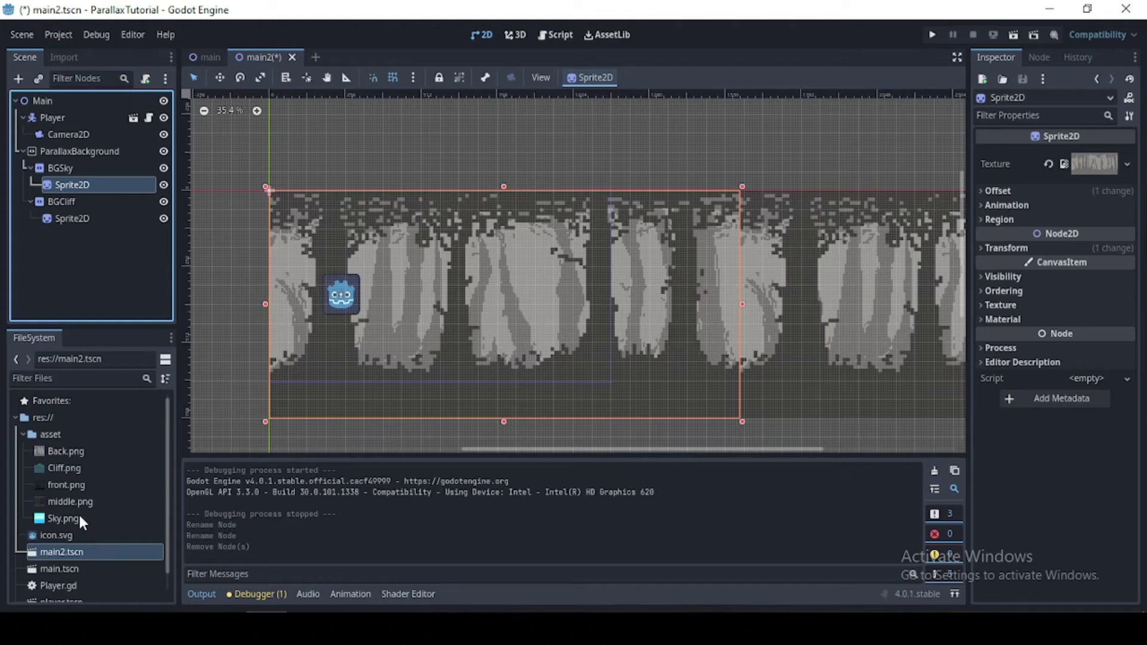
left_click_drag(63, 518, 1091, 165)
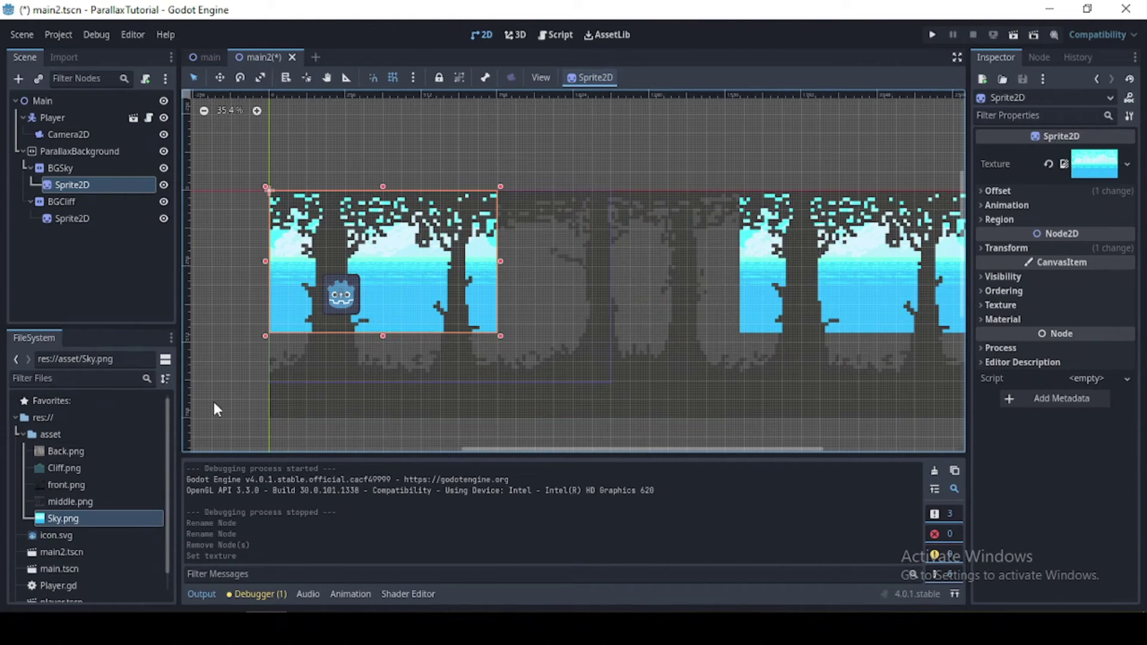
left_click(67, 219)
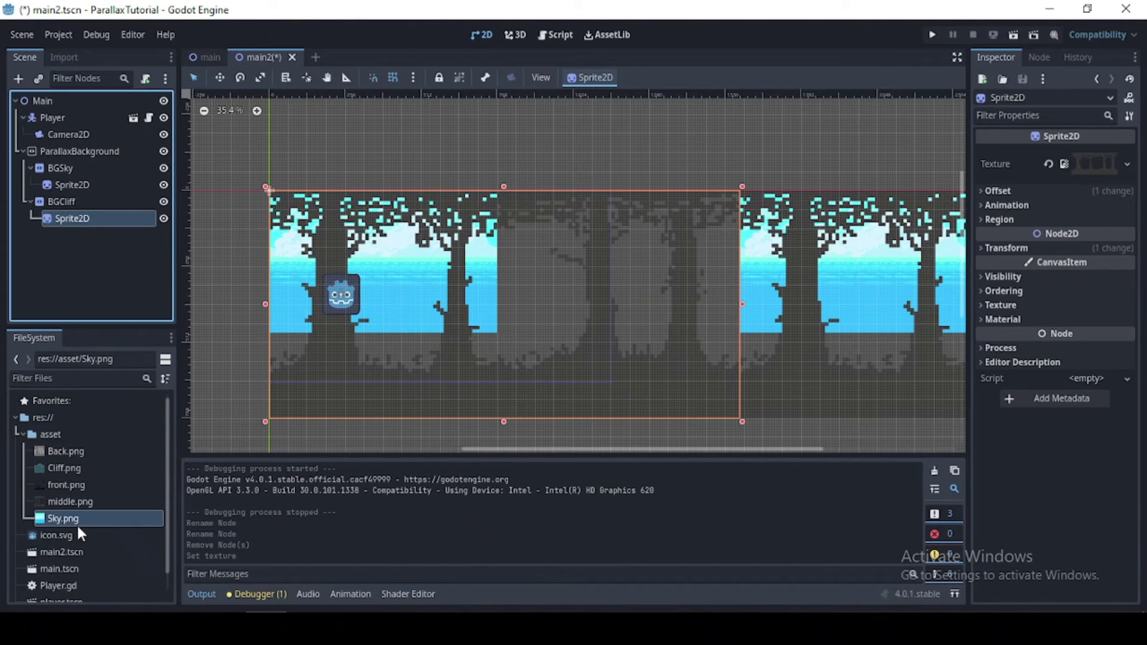
left_click_drag(63, 467, 1097, 163)
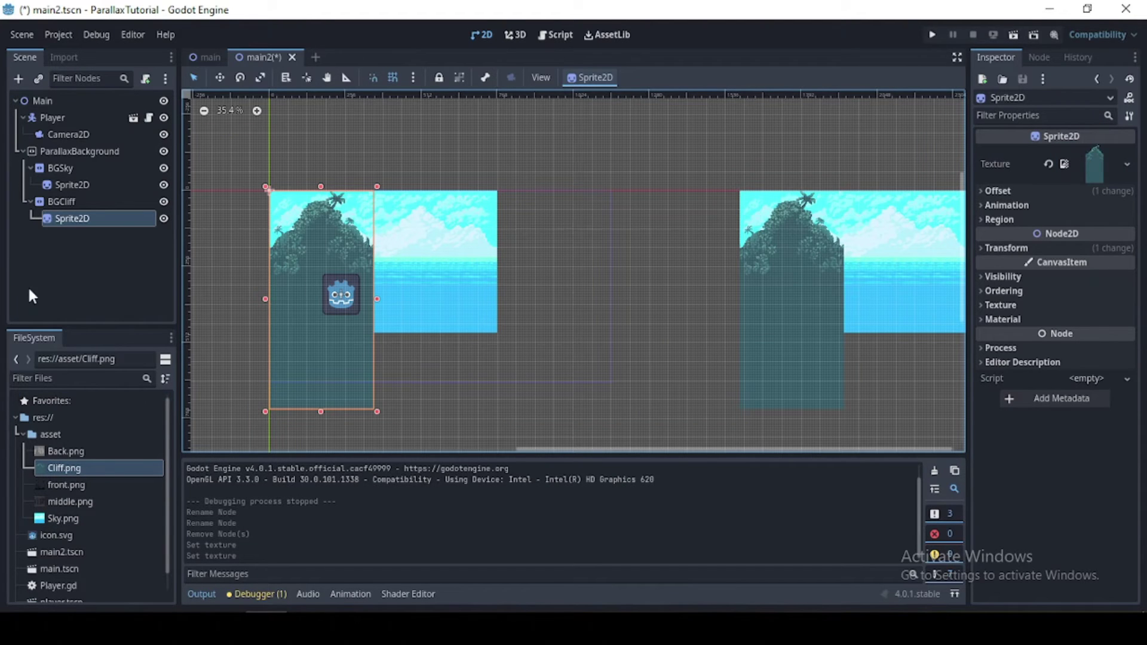
Reset the scale of the BGSky and BGCliff sprites together to the default of 1.
left_click(80, 185)
left_click(80, 218, "ctrl")
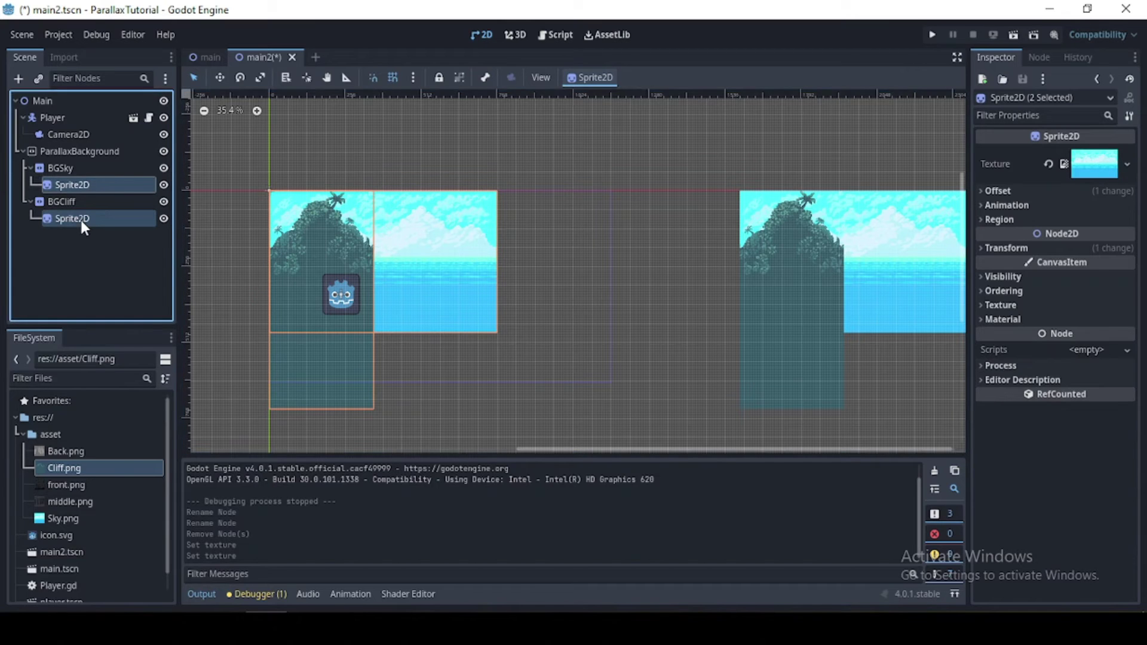
left_click(1034, 246)
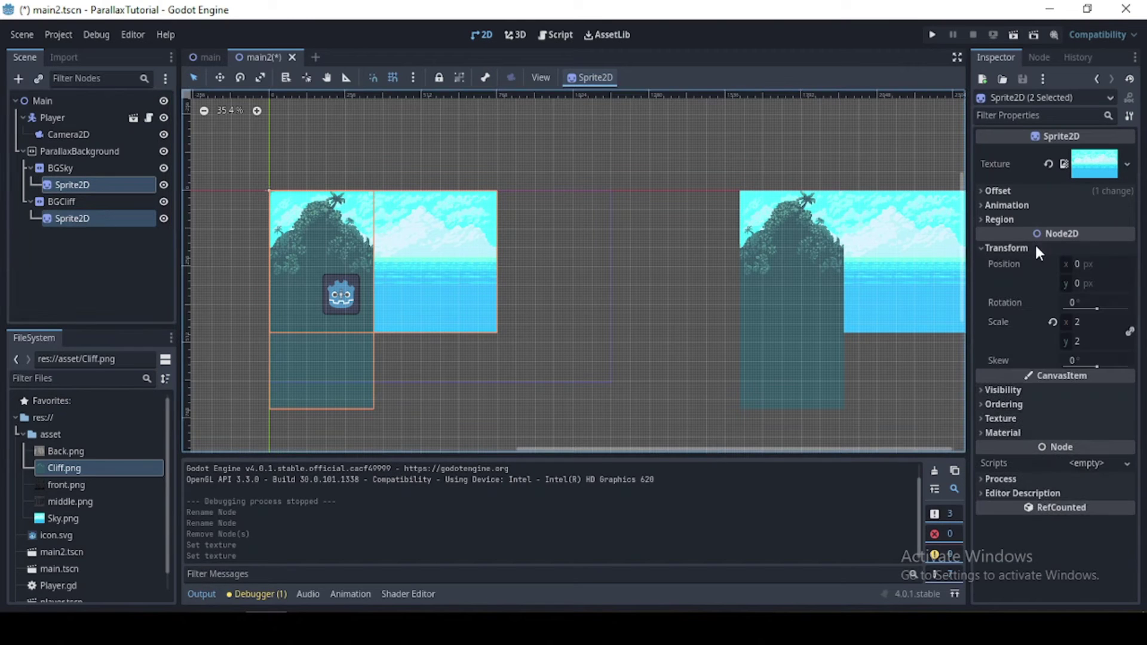
left_click(1052, 321)
left_click(999, 247)
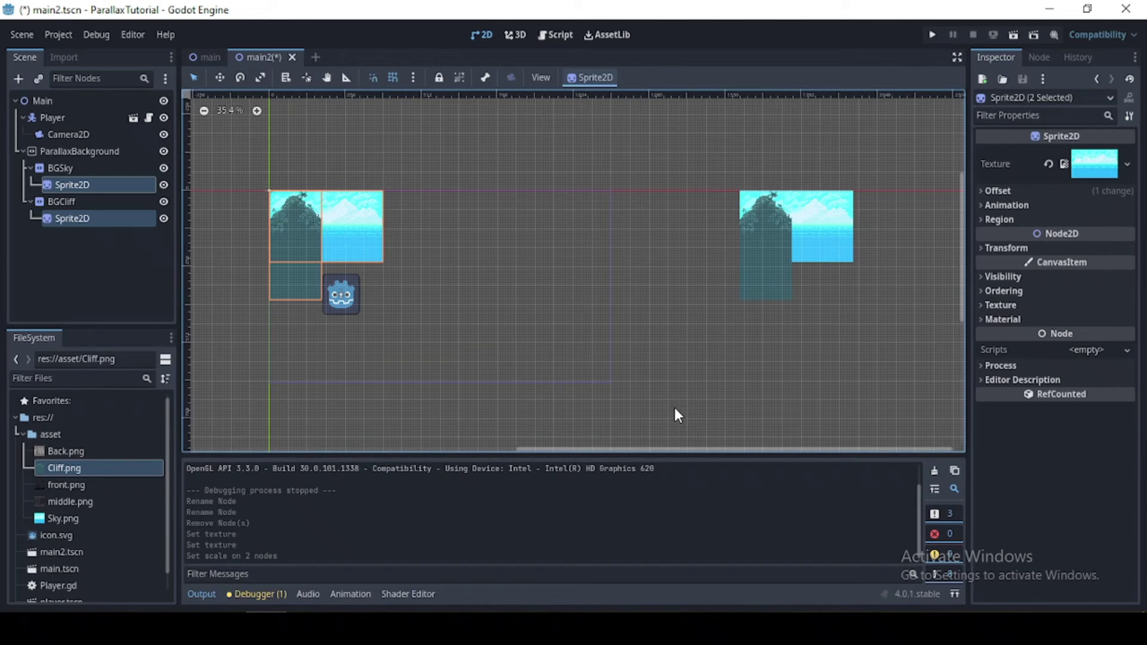
left_click(66, 268)
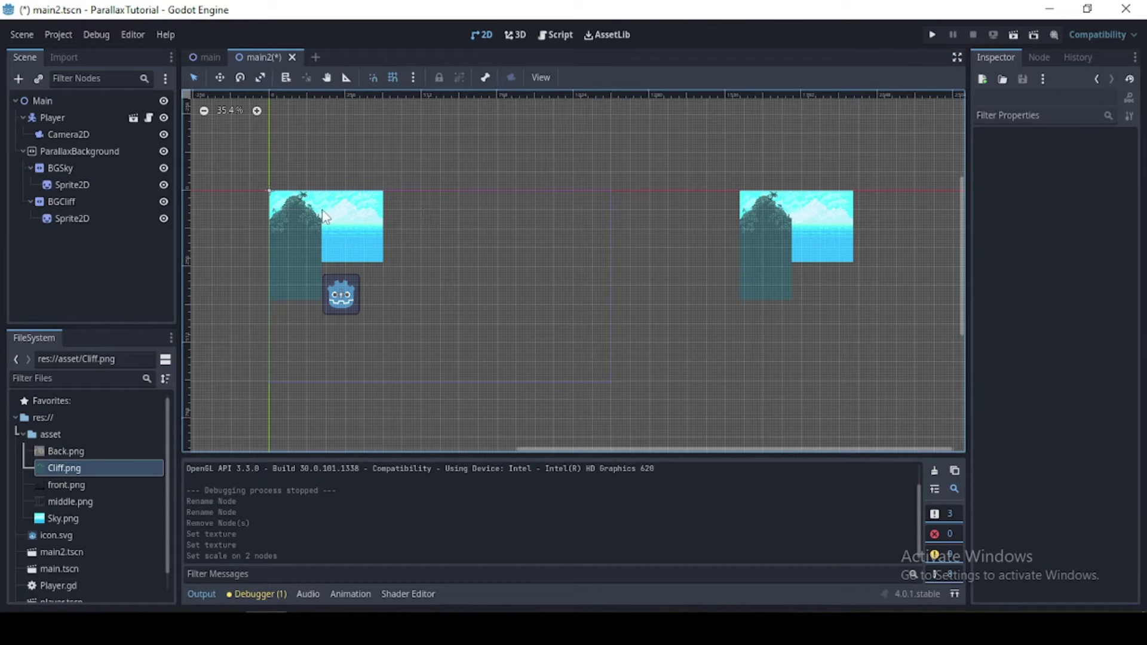
Set the scale of the BGSky sprite to 3 on both axes.
left_click(69, 185)
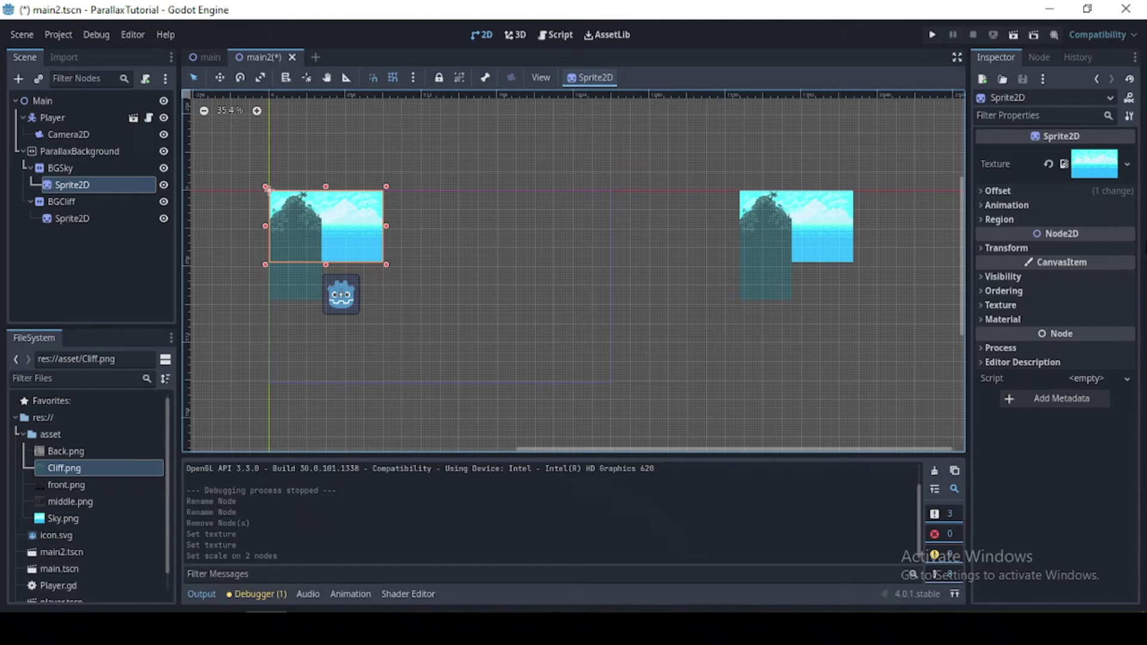
left_click(1006, 248)
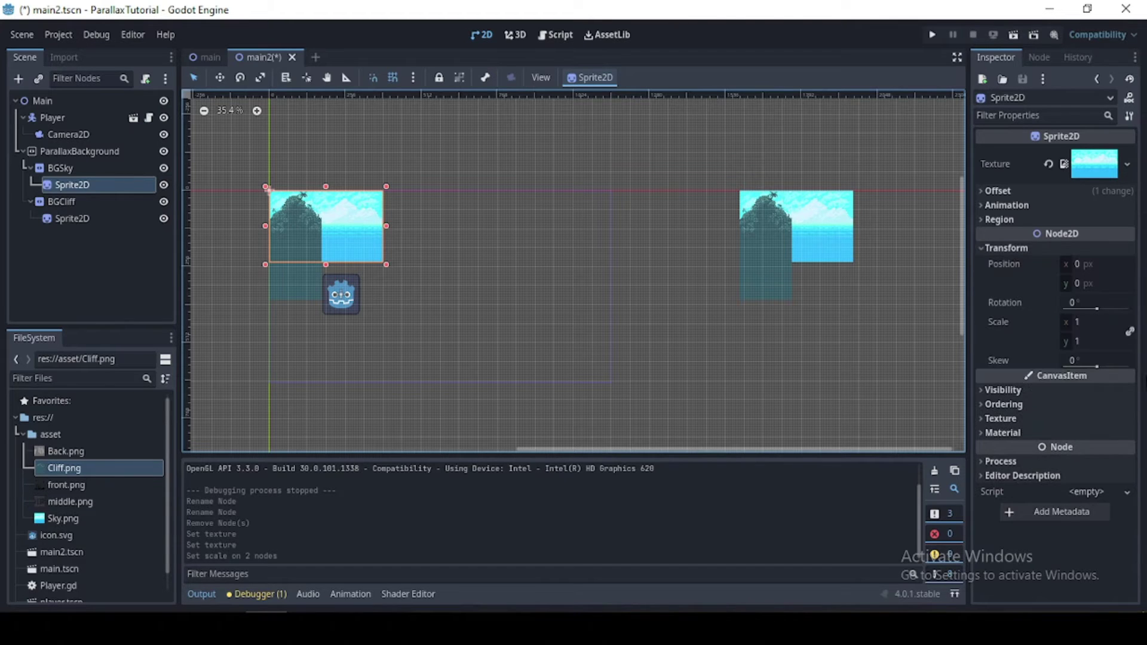
left_click(1086, 323)
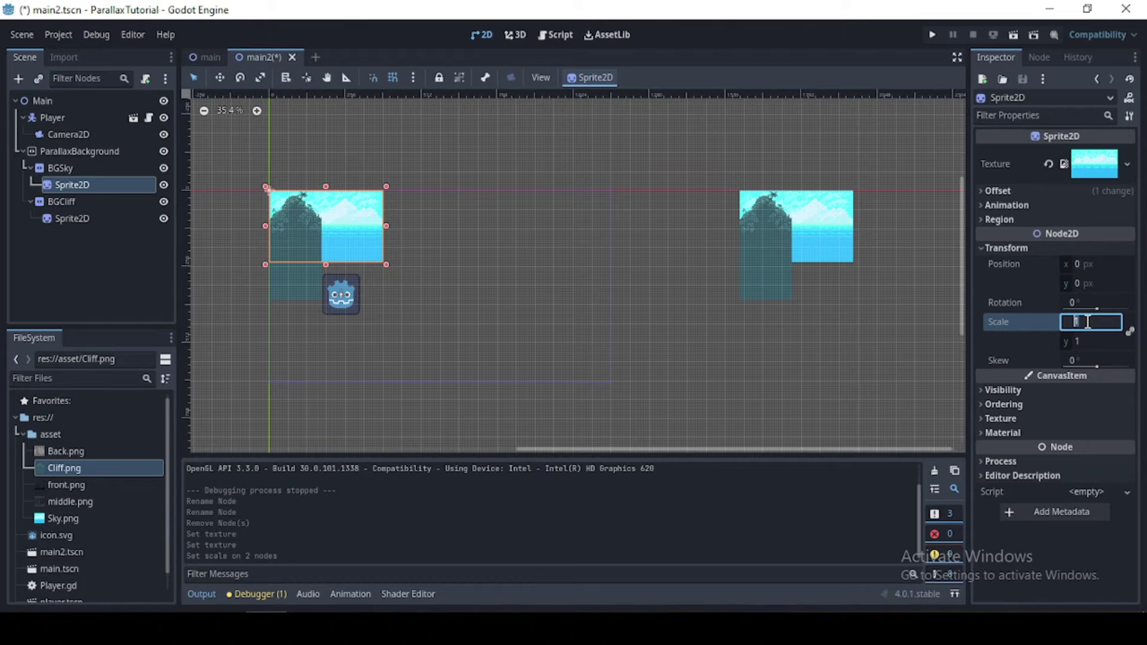
type("3")
key("Return")
left_click(490, 397)
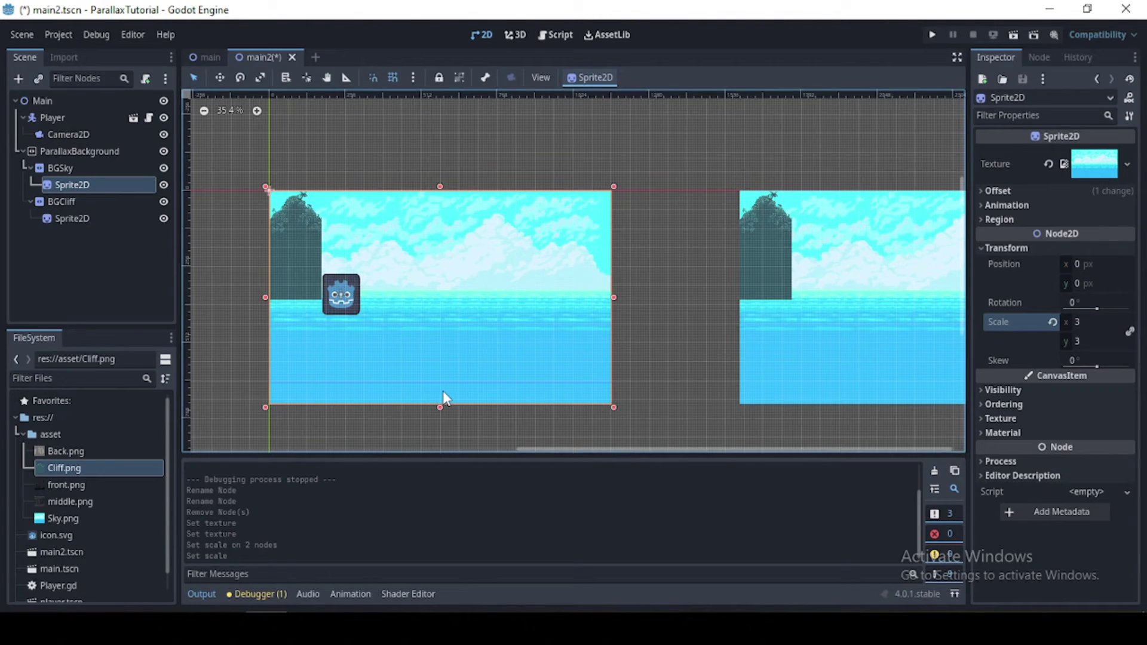
scroll(443, 391, "up", 5)
scroll(443, 391, "down", 6)
scroll(443, 390, "up", 2)
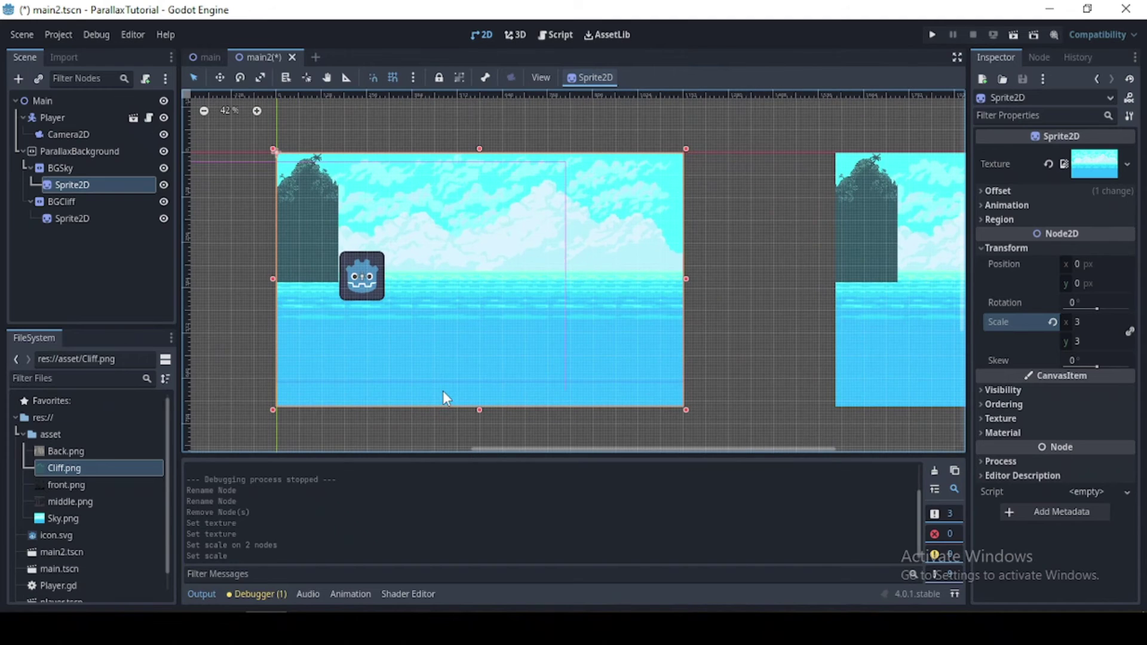
Lower the BGCliff sprite to (0, 264) and place a duplicate flush against its right edge at (176, 264).
left_click(94, 218)
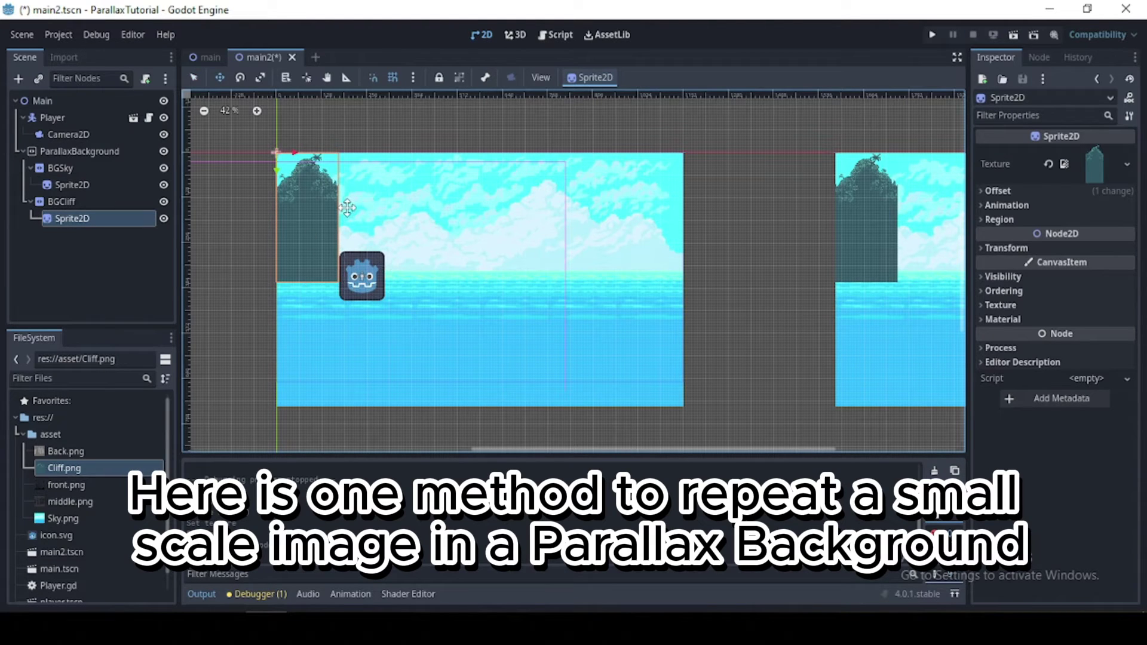
left_click_drag(348, 199, 347, 302)
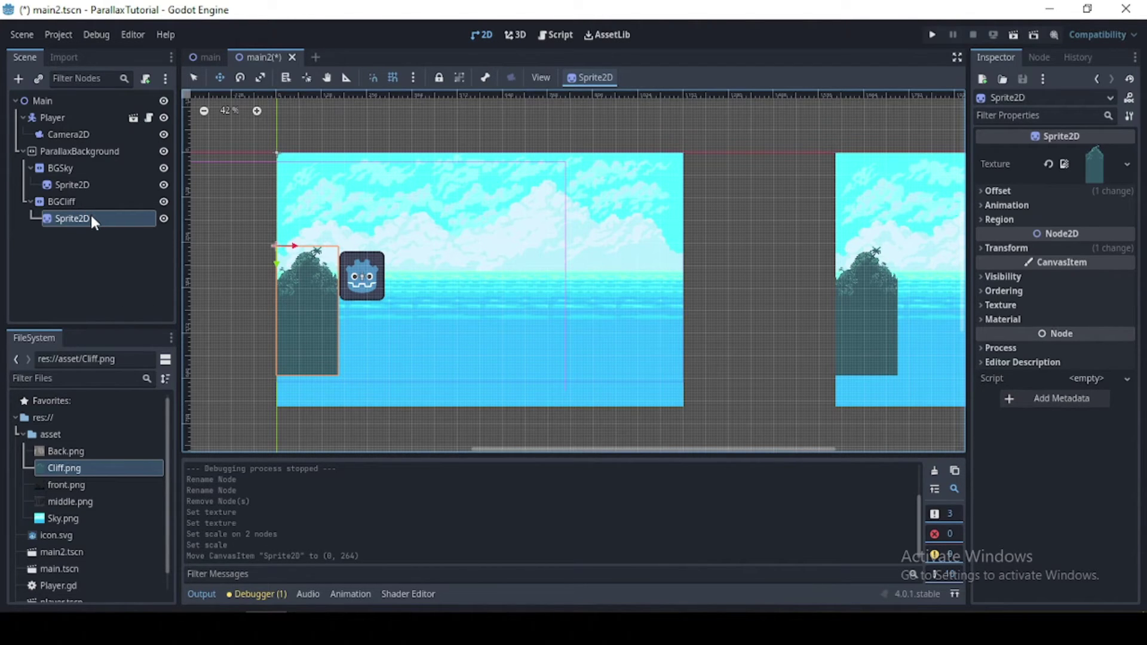
key("ctrl+d")
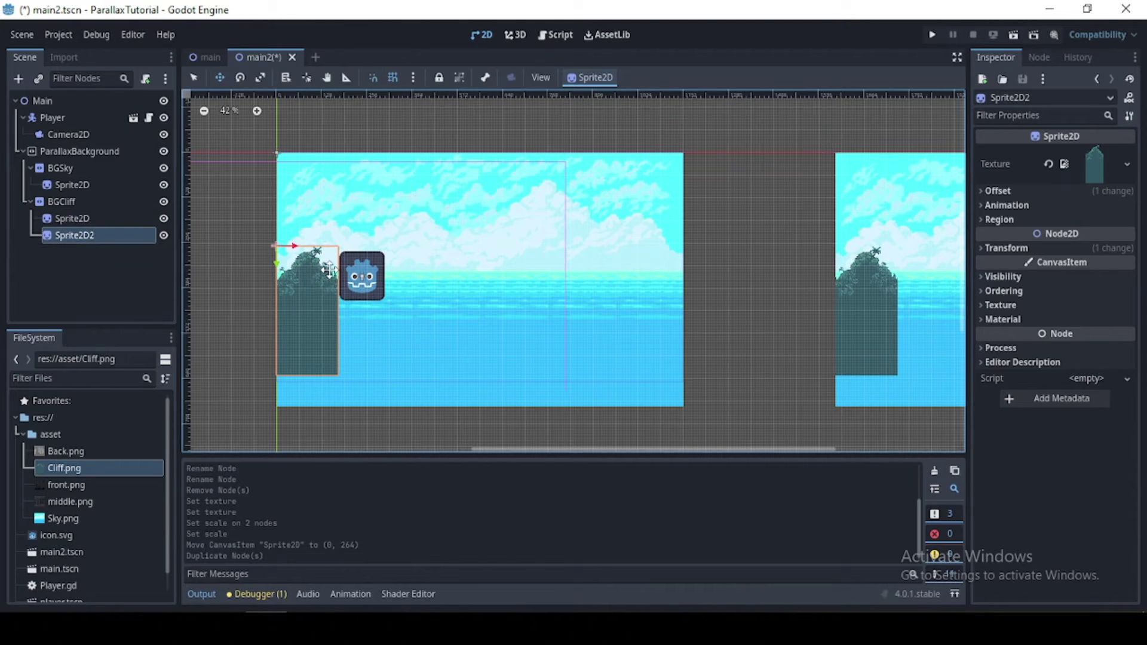
left_click_drag(318, 270, 381, 277)
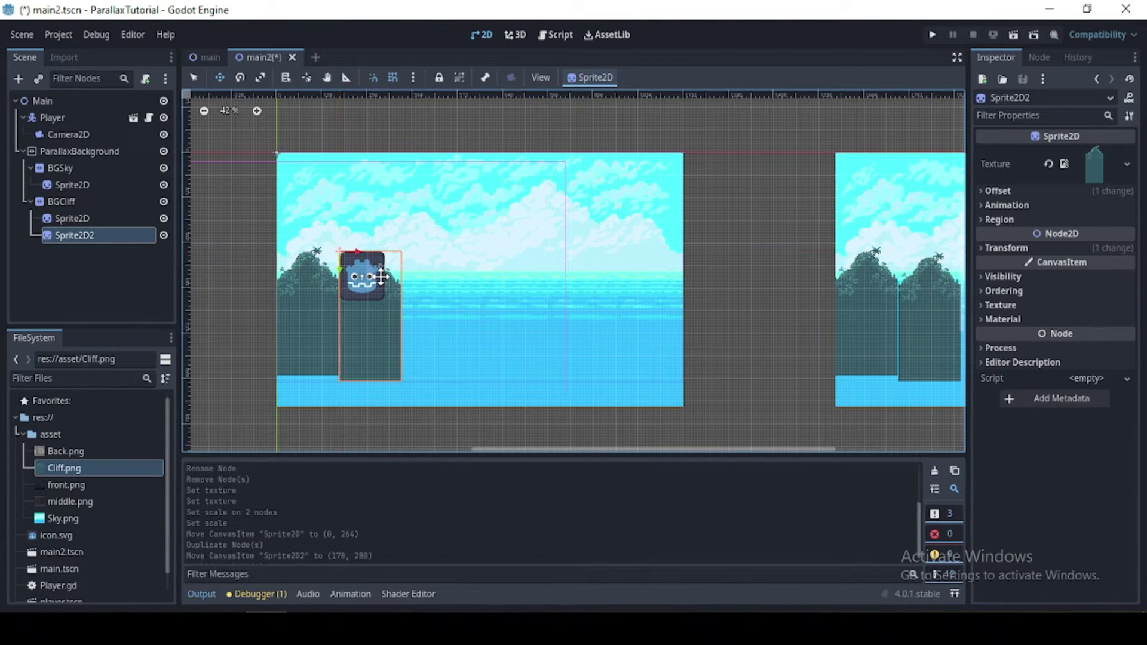
scroll(337, 371, "up", 6)
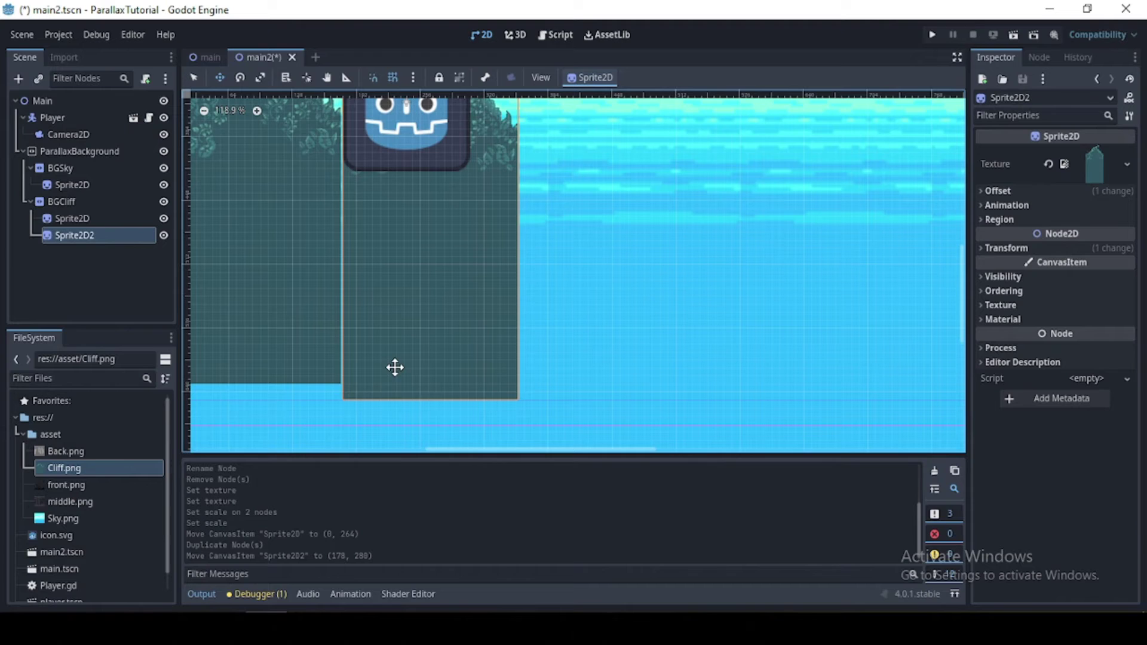
left_click_drag(394, 367, 393, 354)
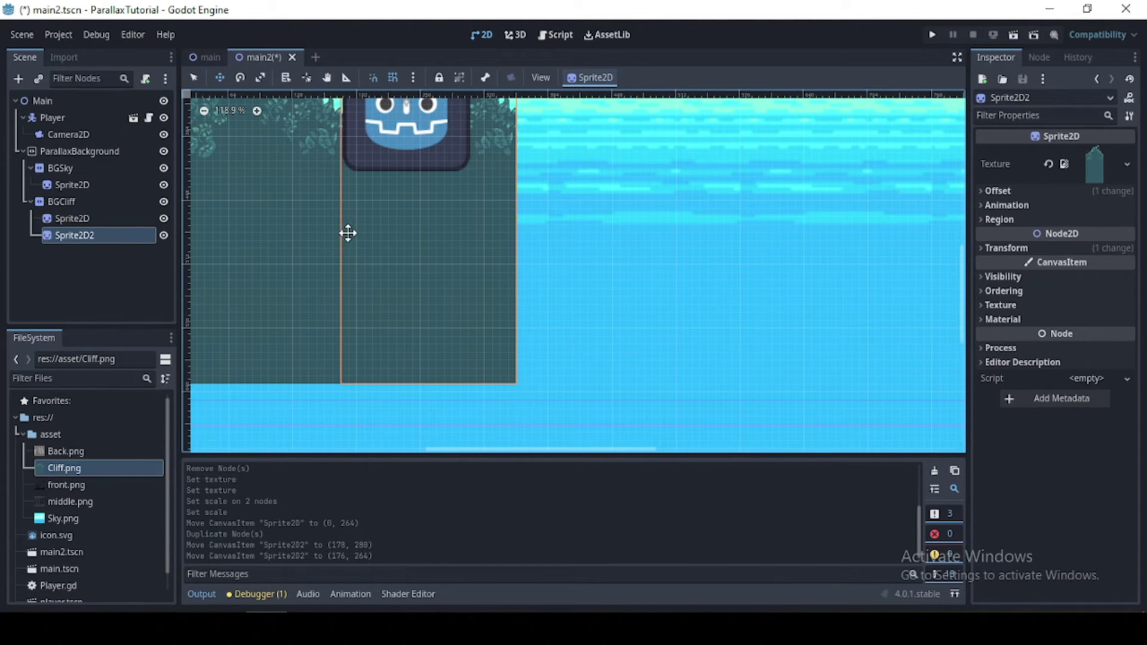
scroll(320, 341, "up", 3)
scroll(320, 341, "down", 2)
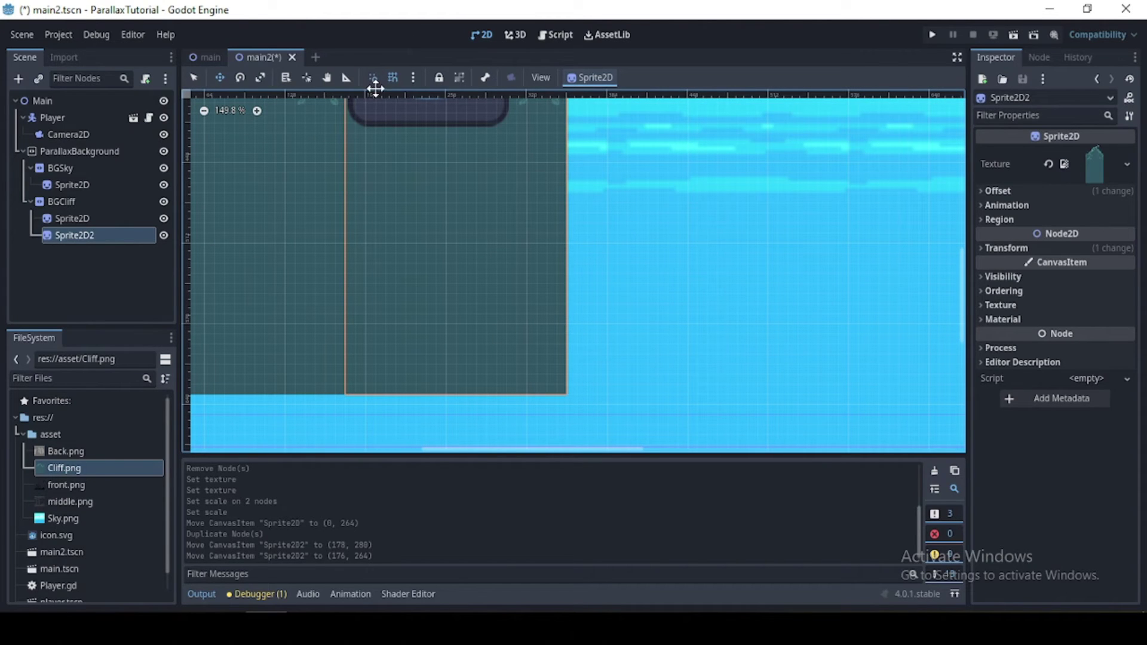
scroll(320, 387, "up", 7)
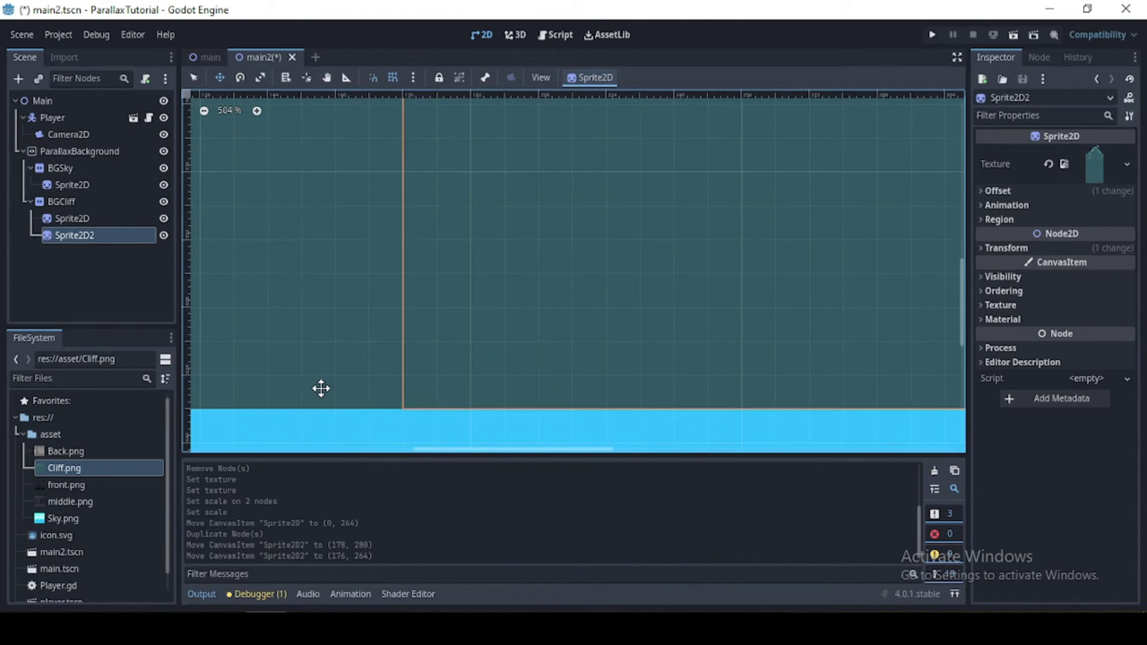
scroll(420, 330, "down", 14)
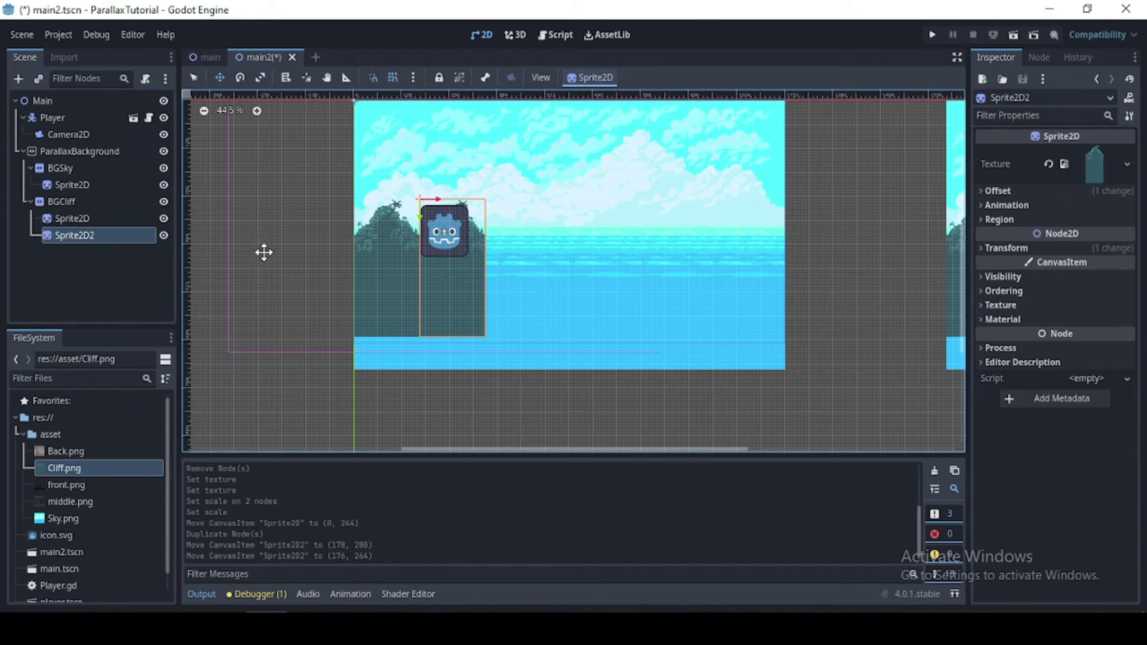
Duplicate the two cliff sprites together and place the copies flush to the right of the originals.
left_click(94, 220, "shift")
key("ctrl+d")
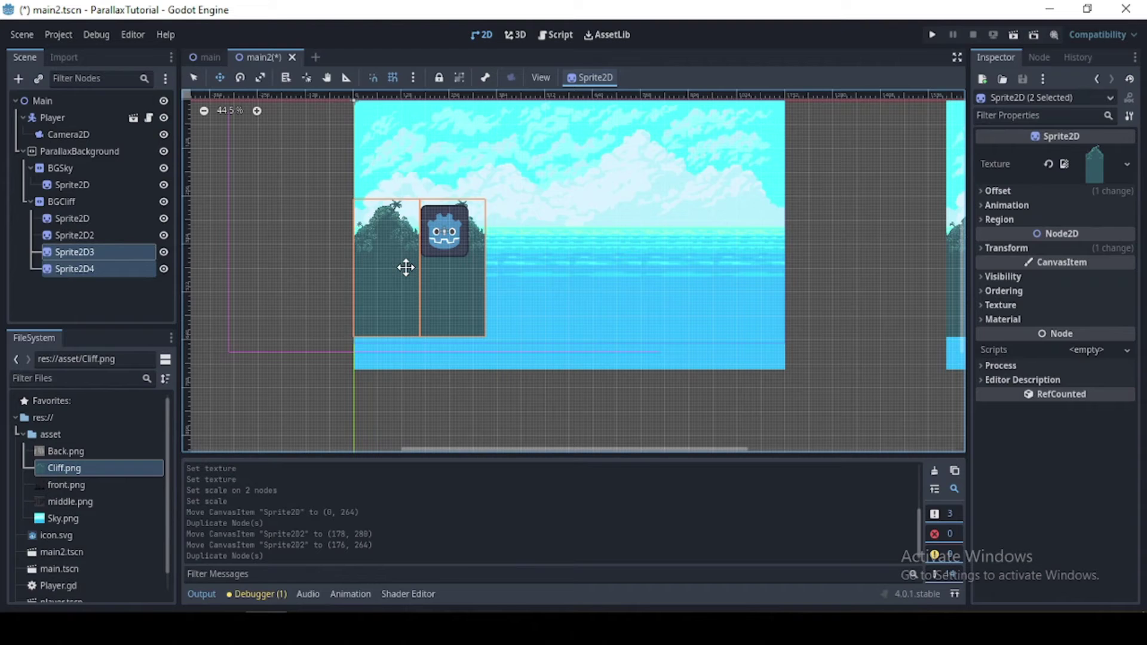
left_click_drag(404, 266, 538, 268)
scroll(456, 352, "up", 4)
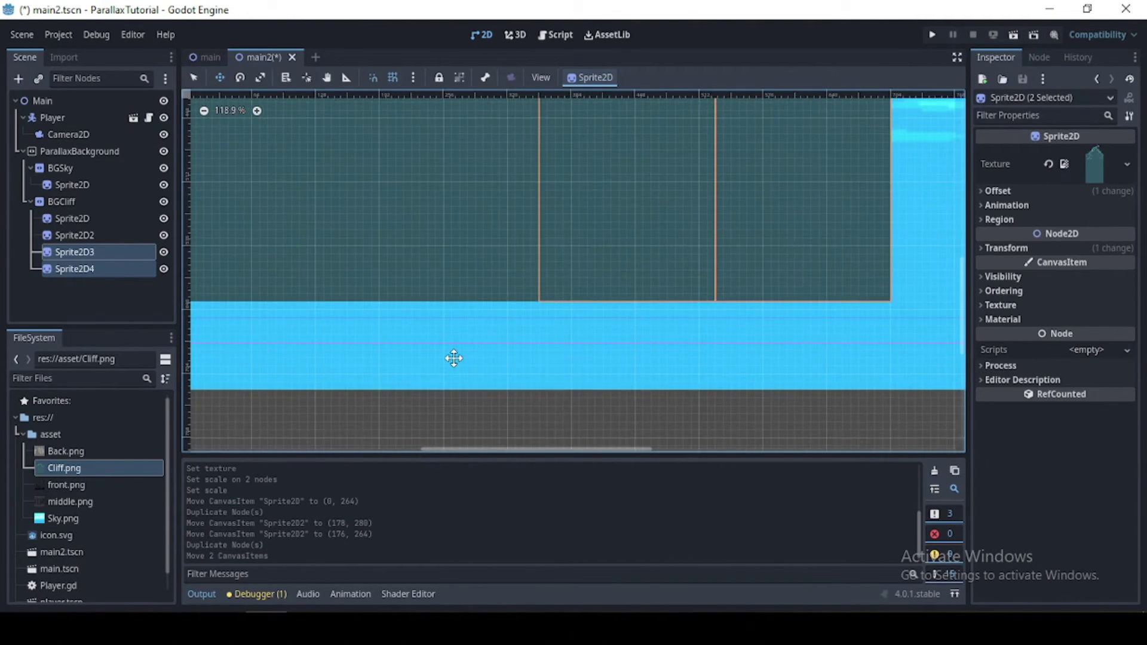
Duplicate the second pair of cliff sprites and align the copies at the right end, extending the row to six cliffs.
key("ctrl+d")
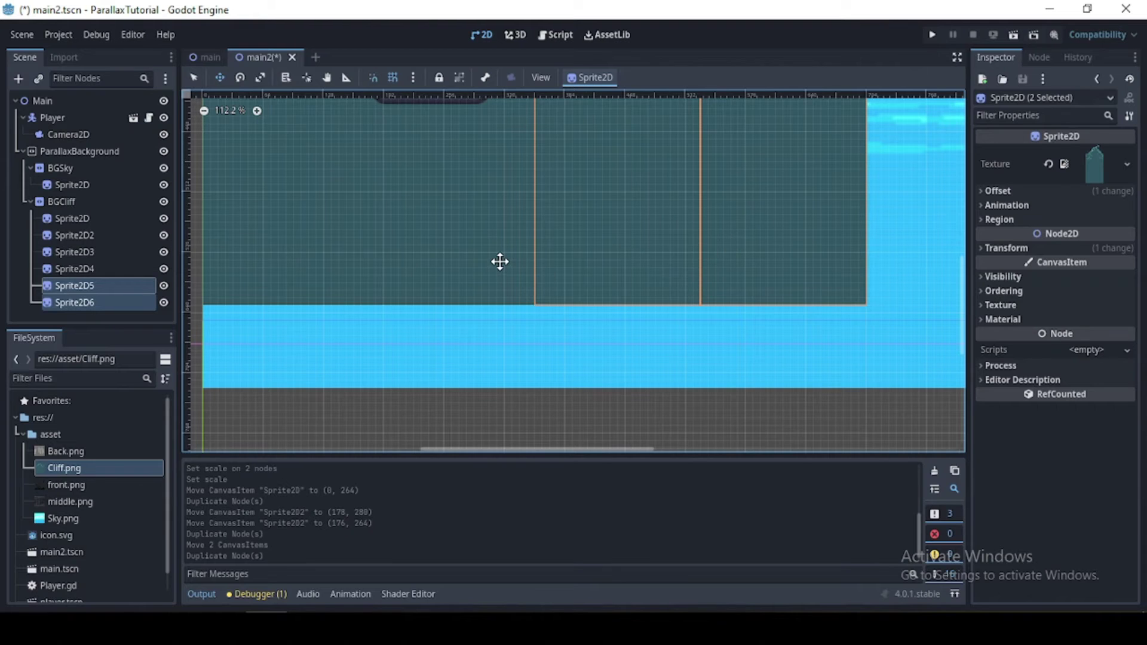
scroll(500, 261, "down", 2)
left_click_drag(500, 262, 765, 237)
scroll(716, 275, "up", 2)
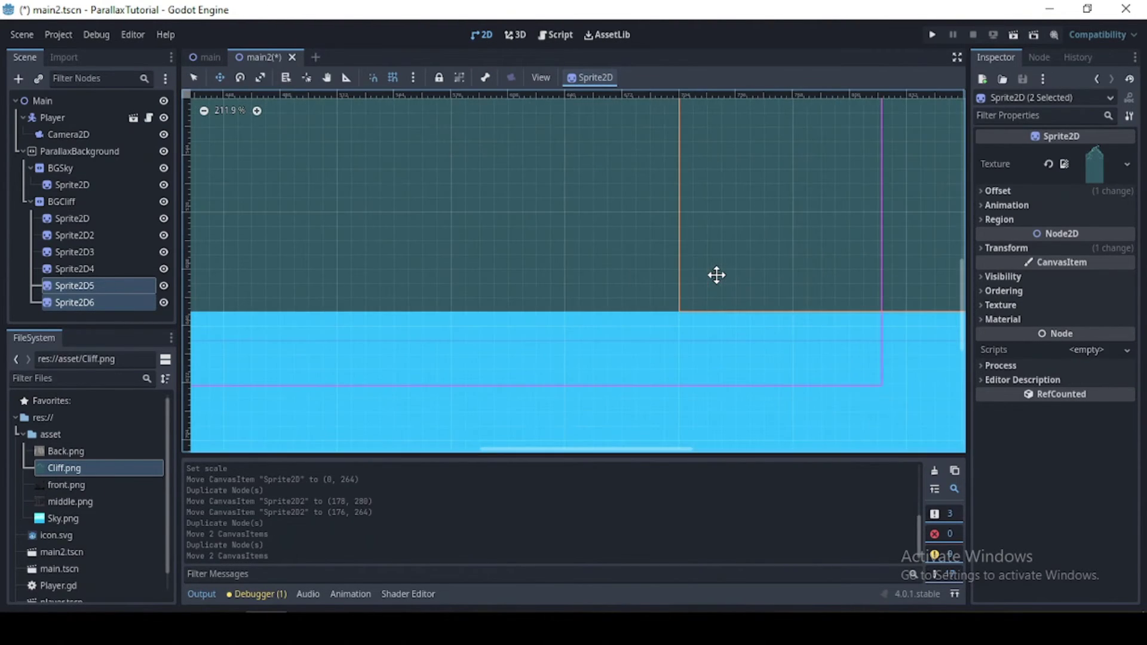
scroll(716, 275, "down", 7)
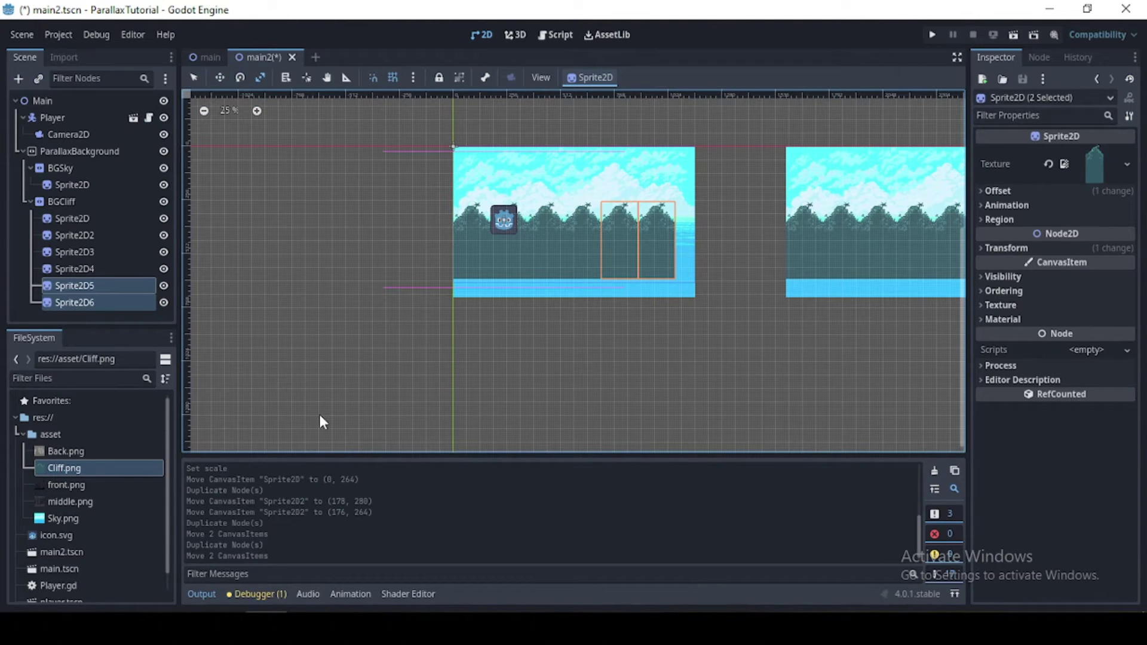
Check the pixel size of the Cliff.png texture and the transform scale of the first sprite under BGCliff.
left_click(81, 190)
left_click(80, 201)
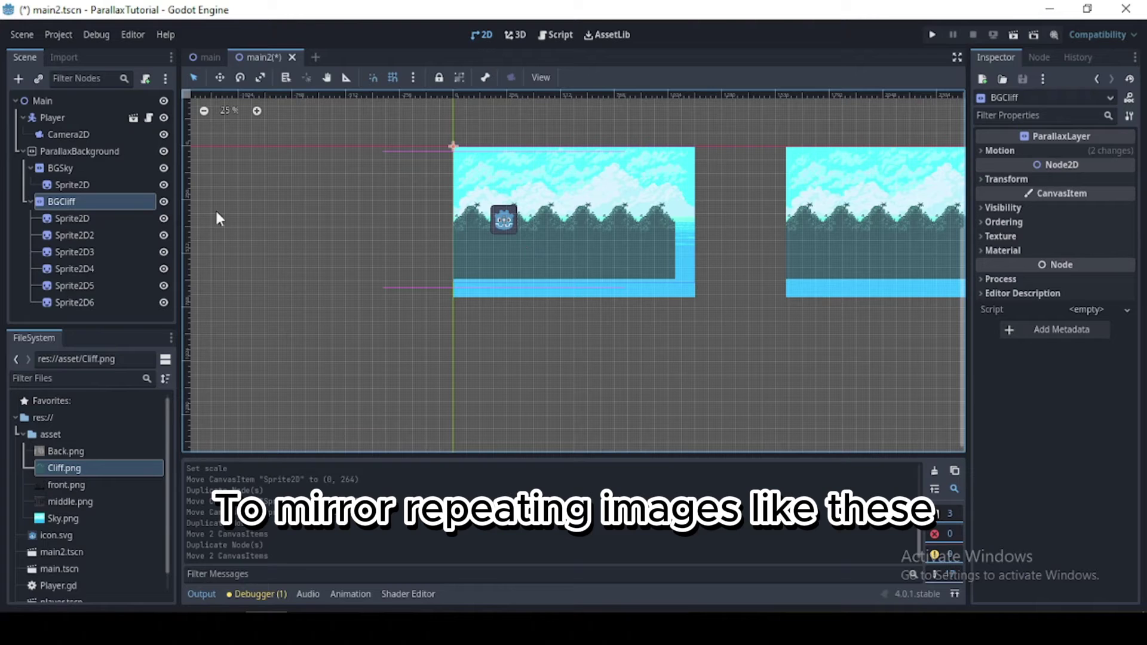
left_click(75, 468)
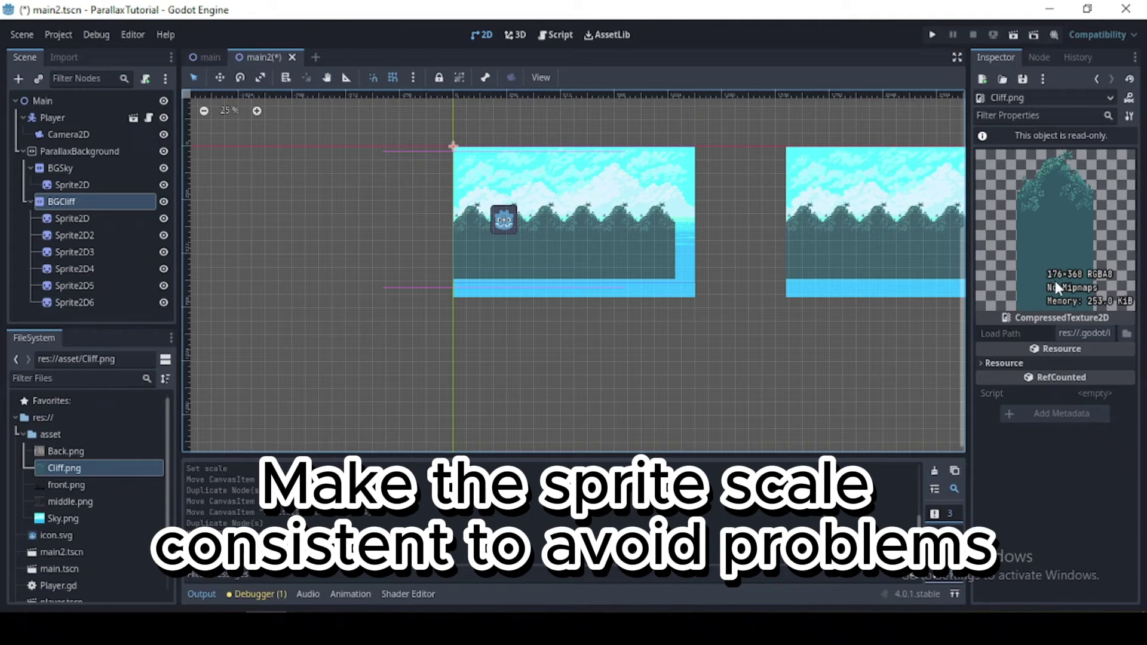
left_click(78, 217)
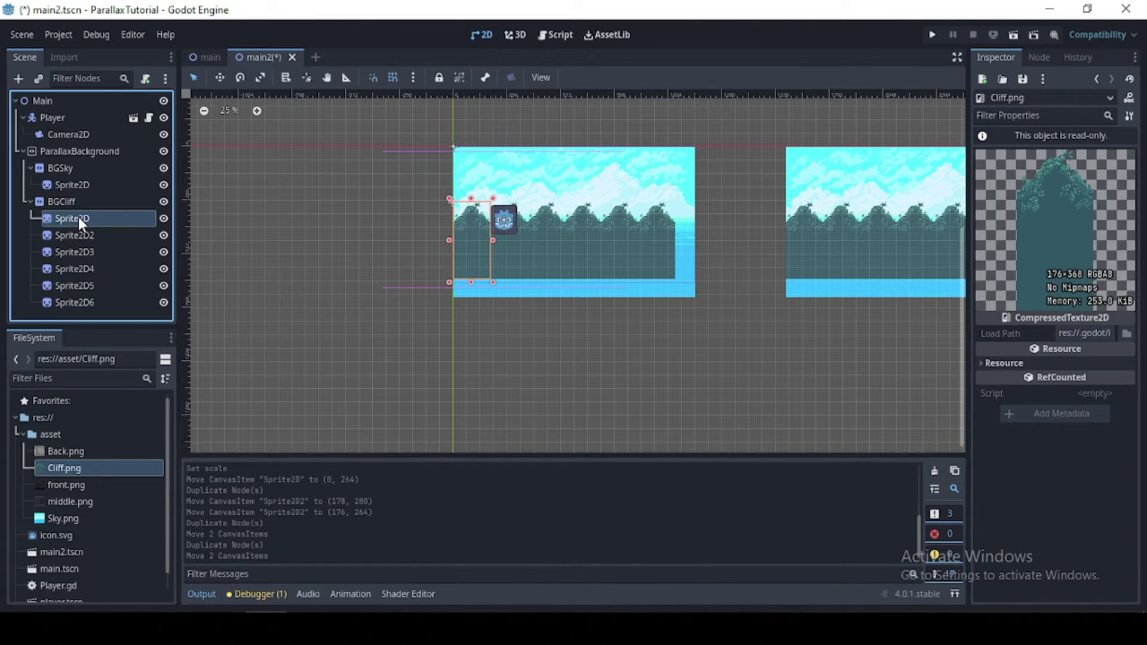
left_click(1023, 250)
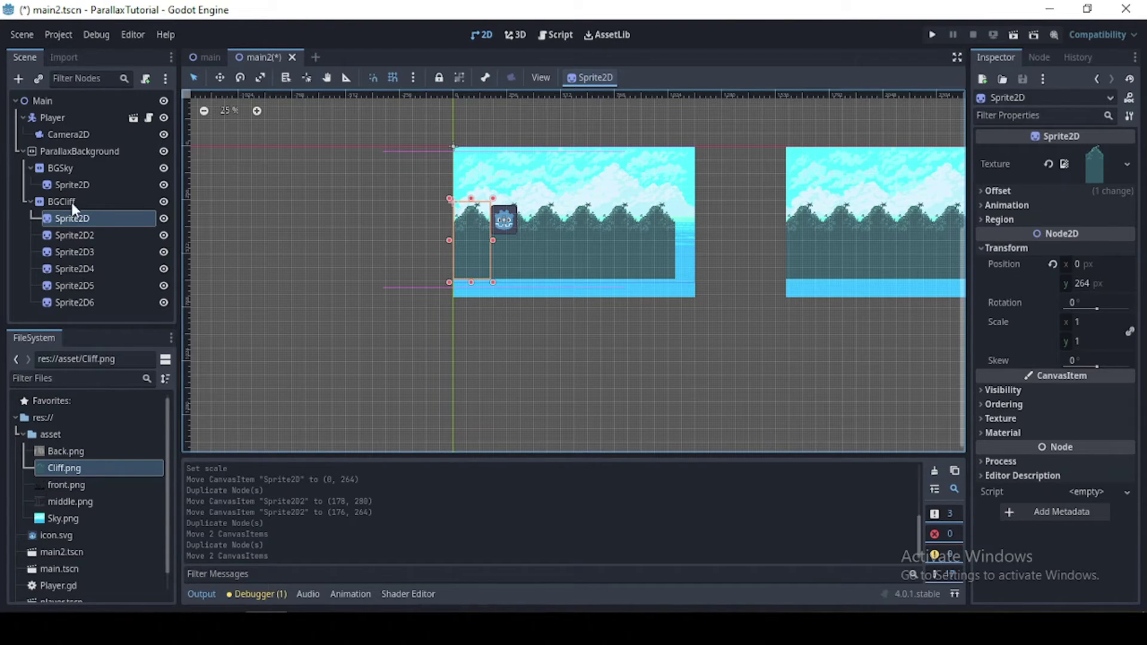
Set the BGCliff layer's horizontal motion mirroring to 176*1*6 to cover the six cliff sprites.
left_click(92, 302, "shift")
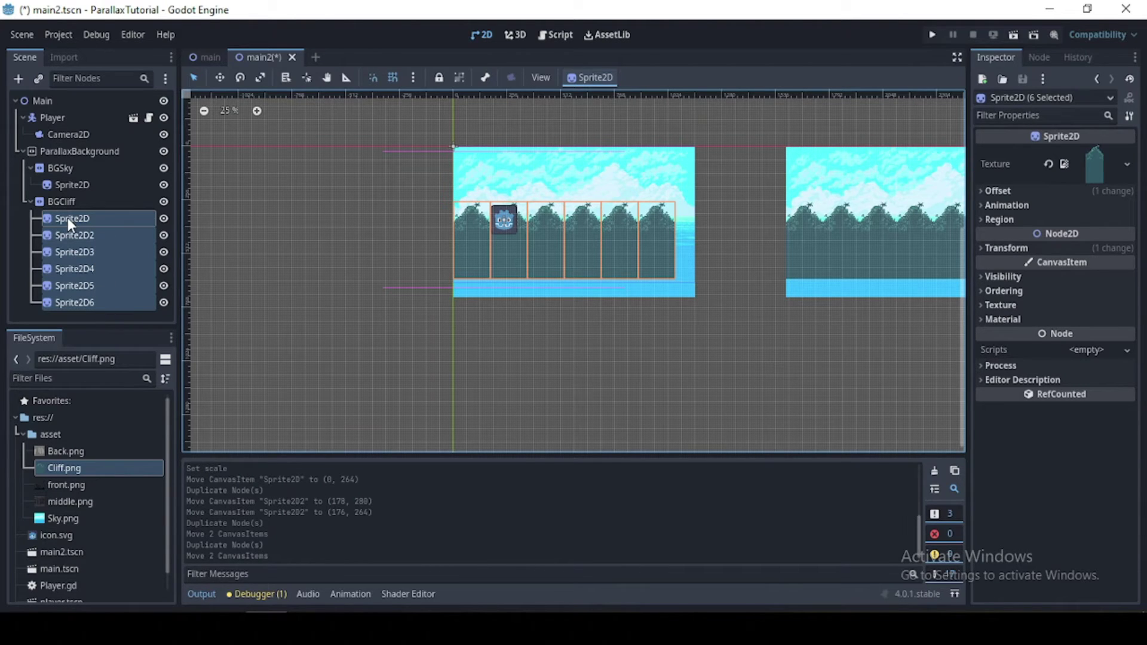
left_click(64, 202)
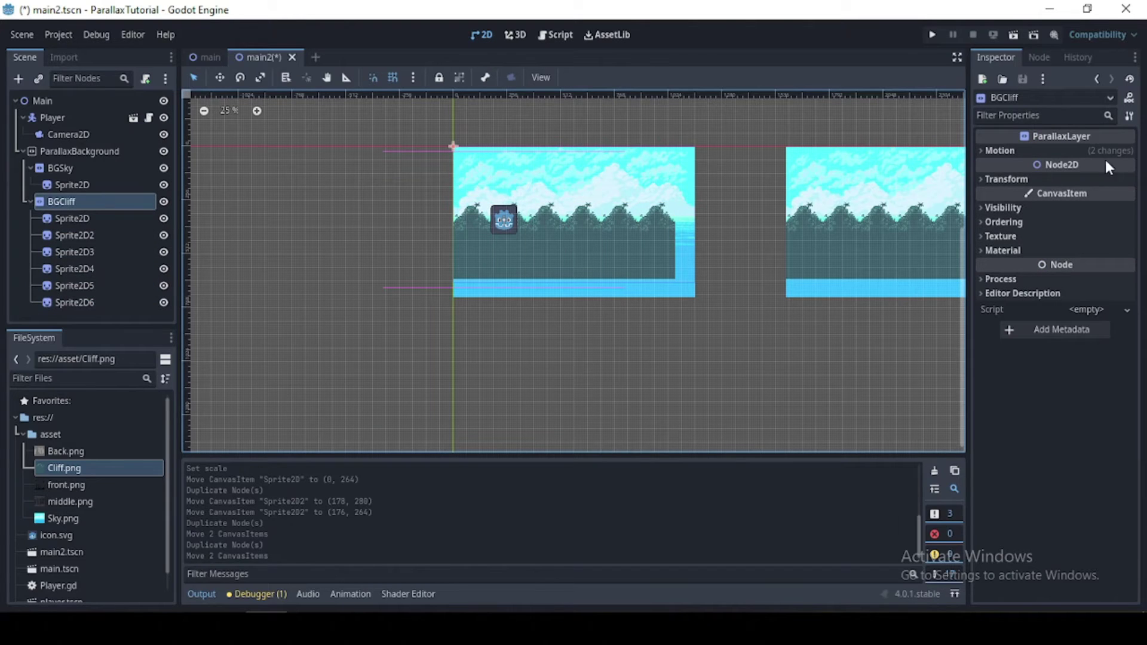
left_click(1038, 150)
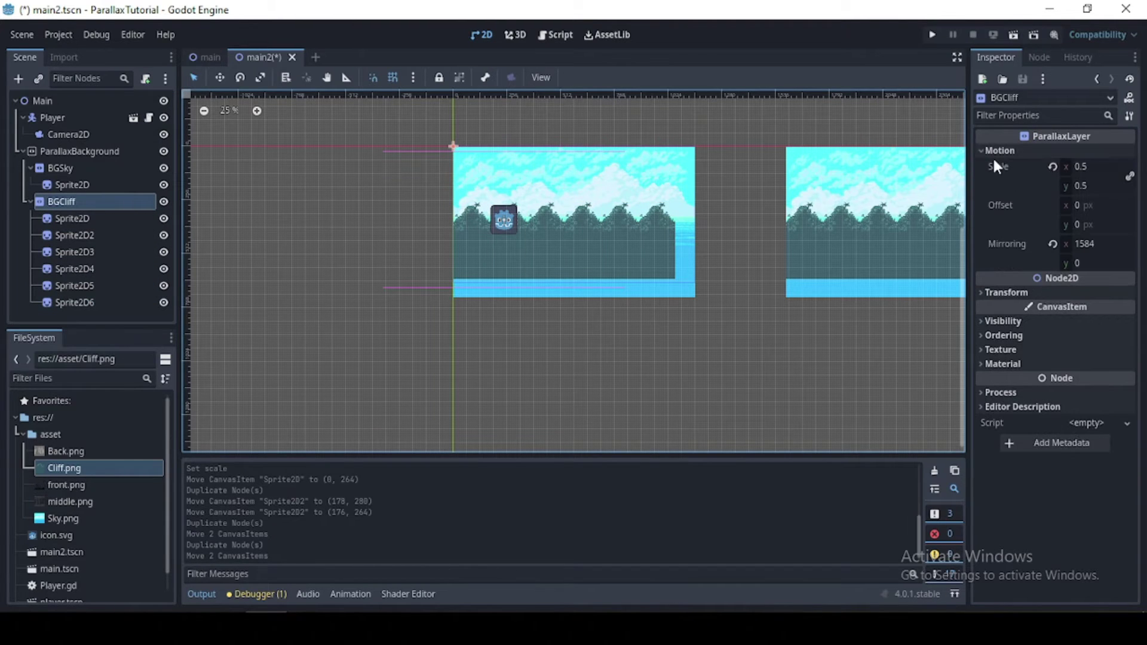
left_click(1081, 240)
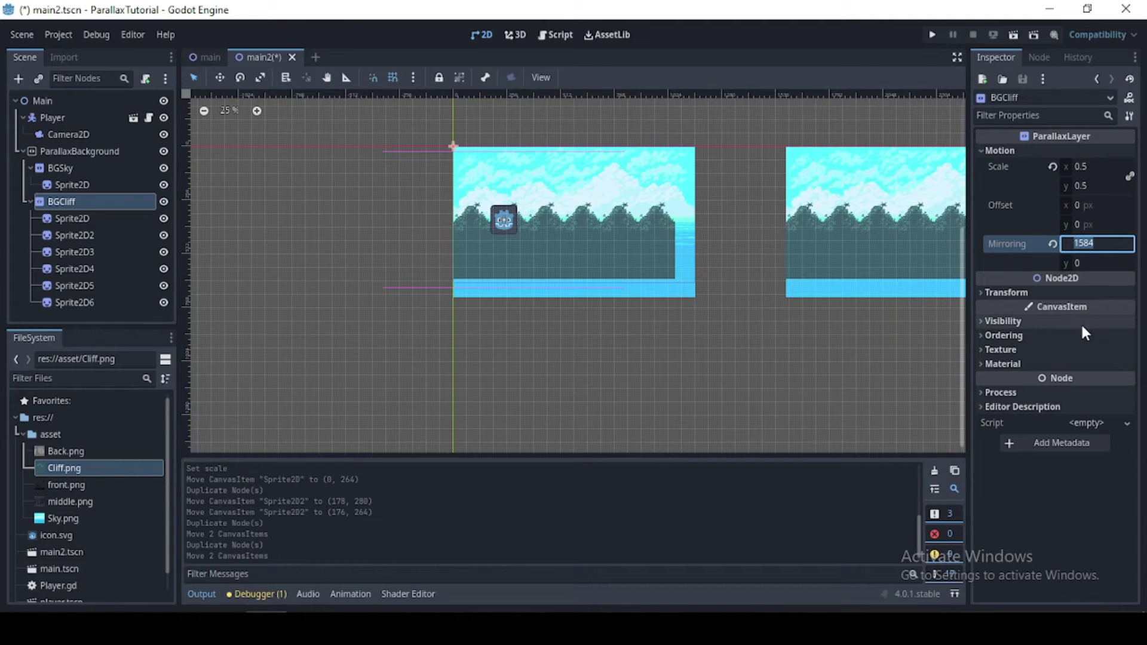
type("176*")
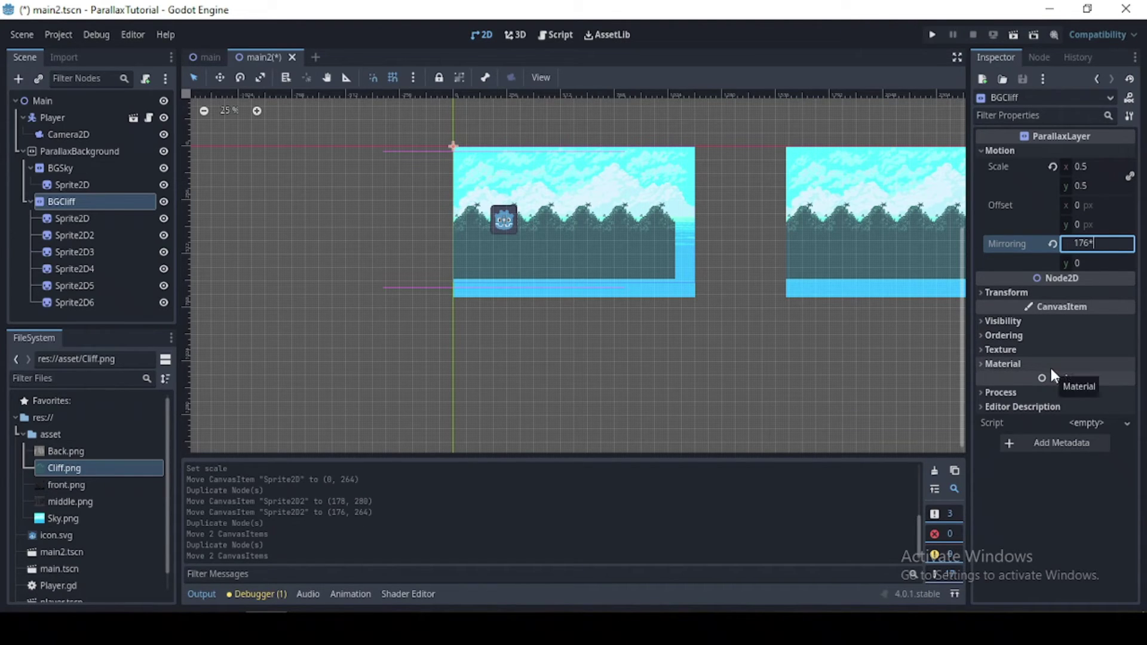
type("1*6")
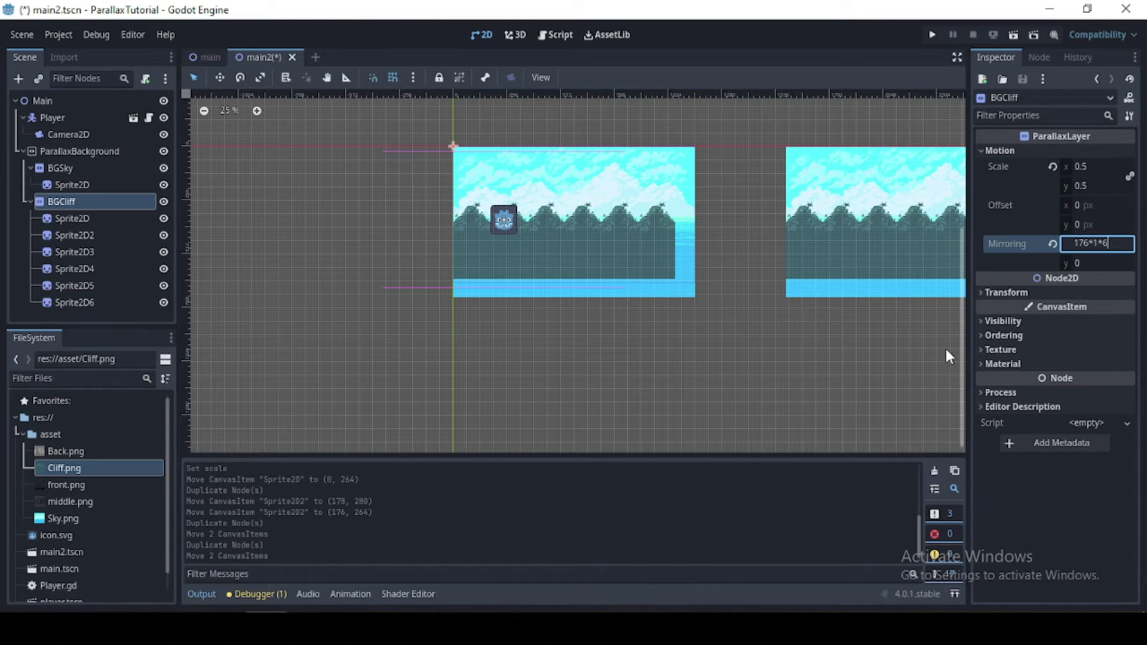
key("Return")
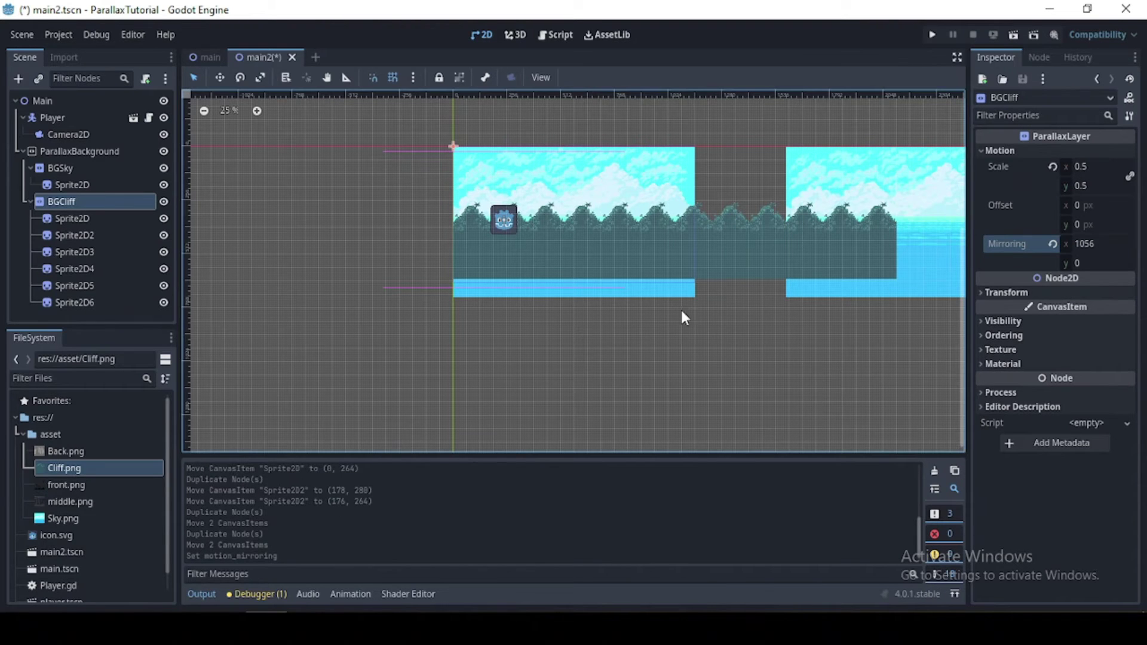
Inspect the seam where the cliff row repeats, and test-run the current scene before closing the game window.
scroll(693, 206, "up", 10)
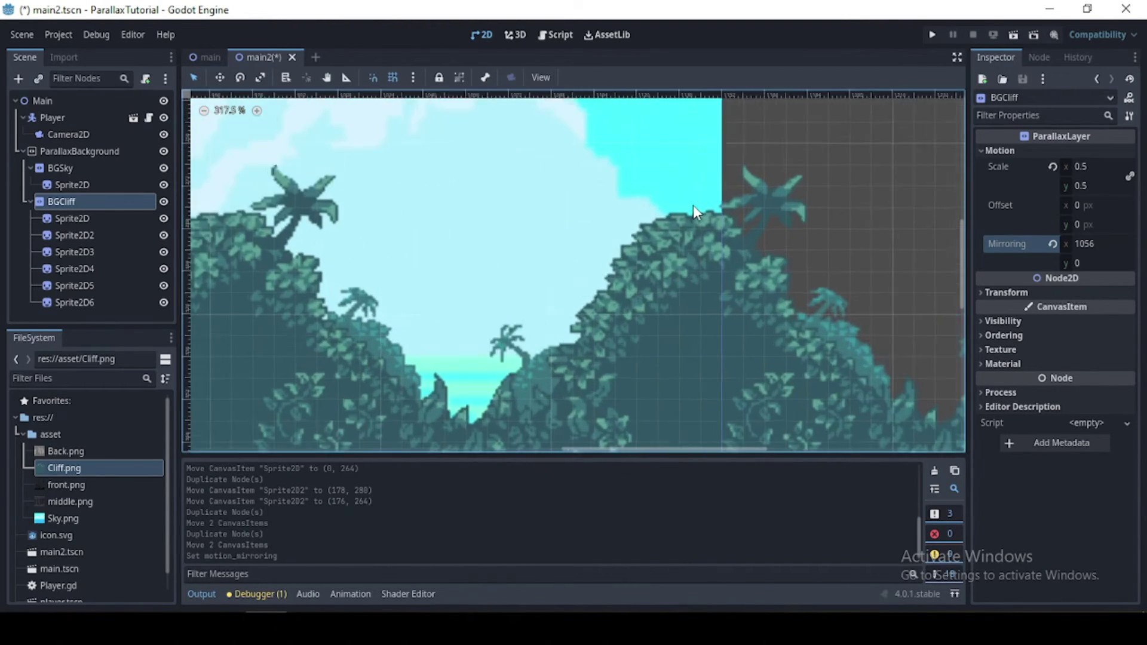
scroll(708, 218, "up", 1)
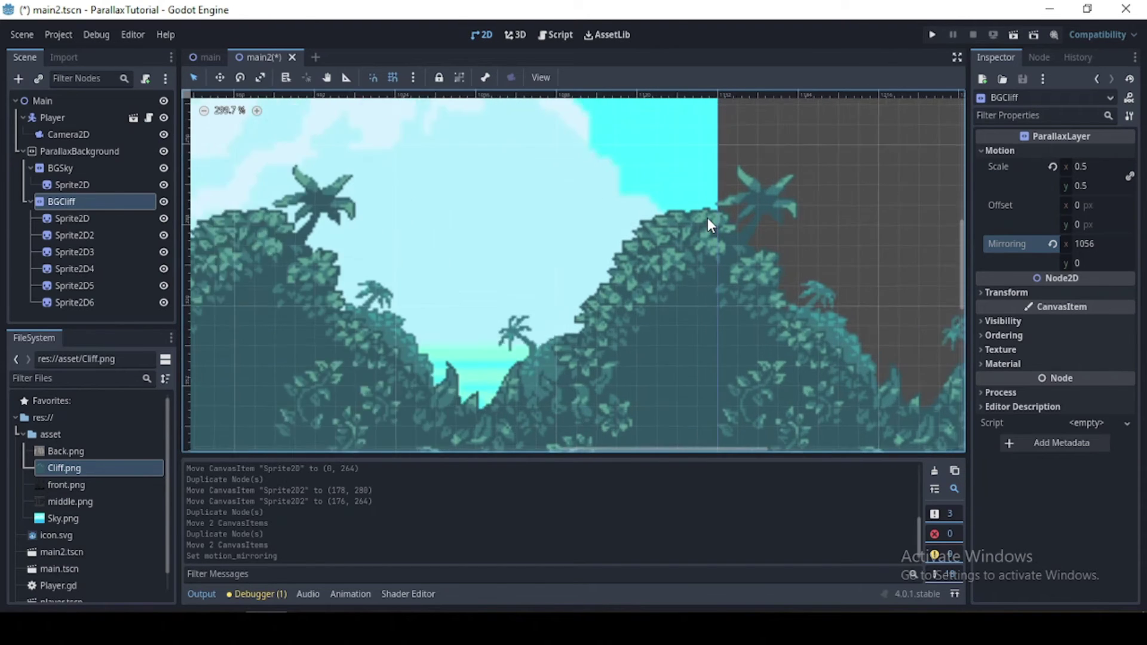
scroll(844, 292, "down", 10)
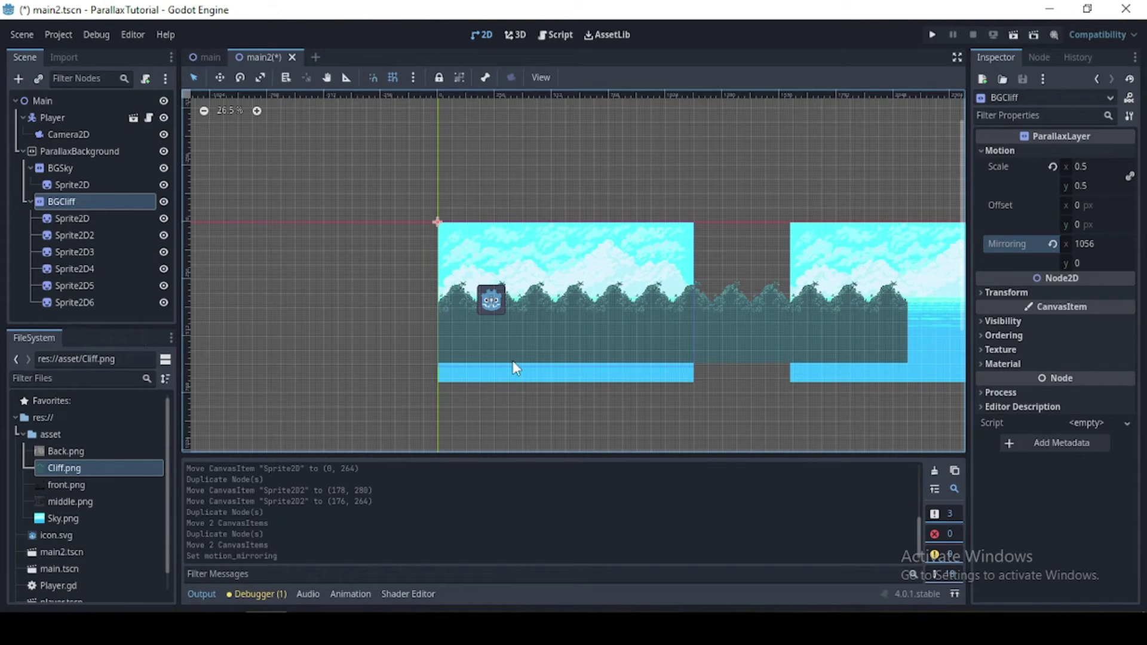
key("F6")
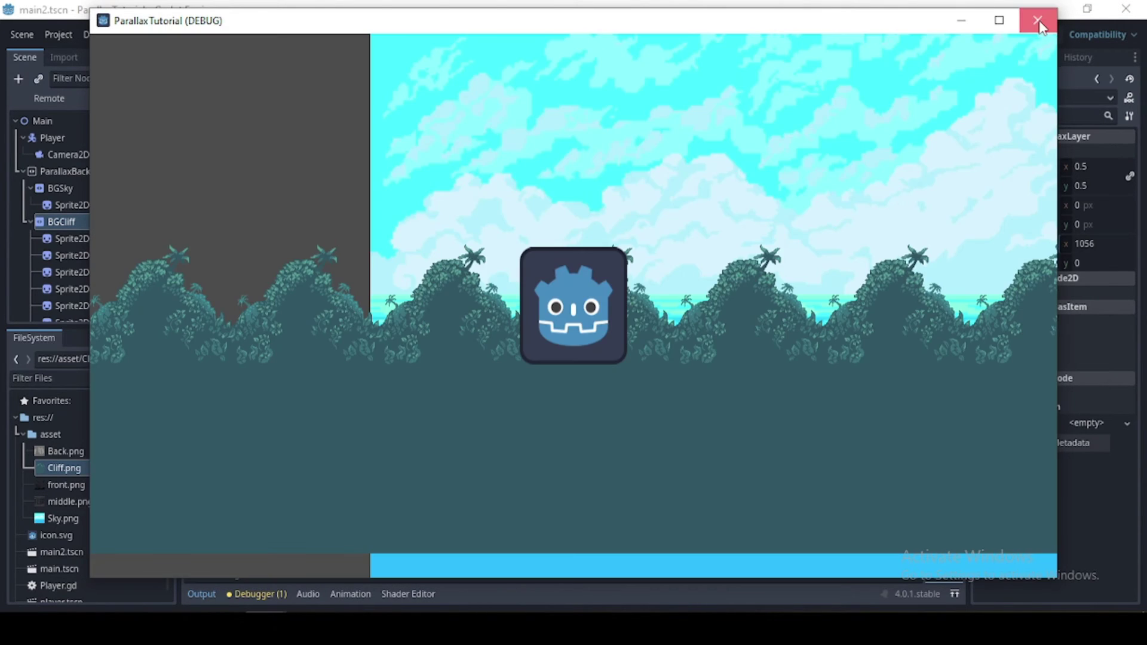
left_click(1038, 20)
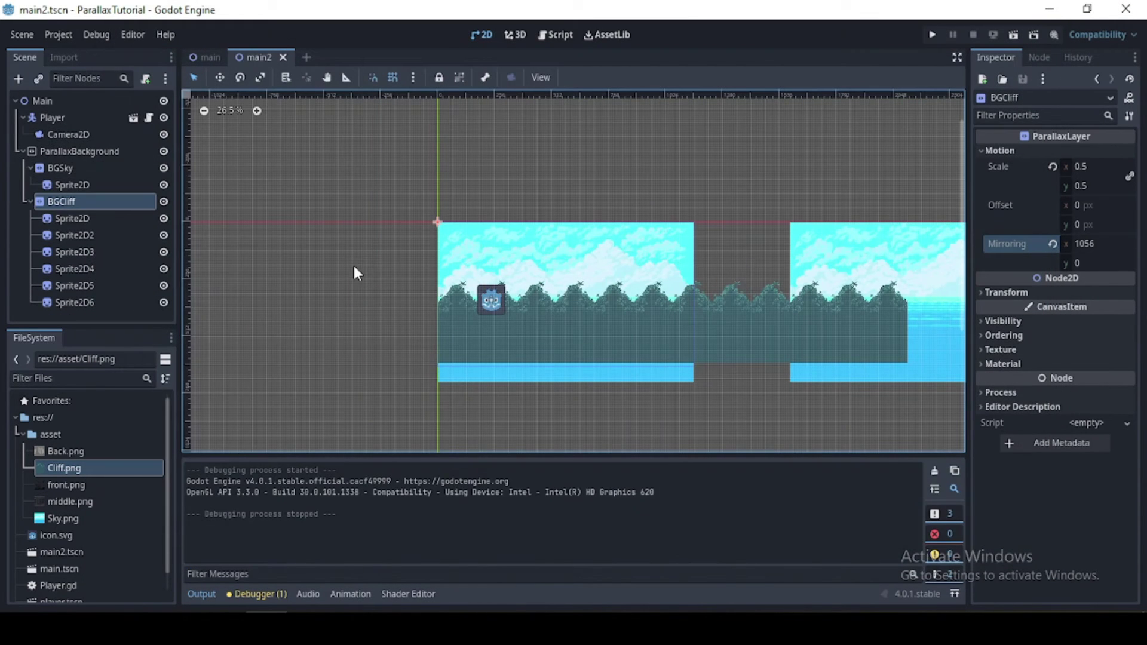
Check the transform scale of the sprite under BGSky and the pixel size of the Sky.png texture.
left_click(60, 168)
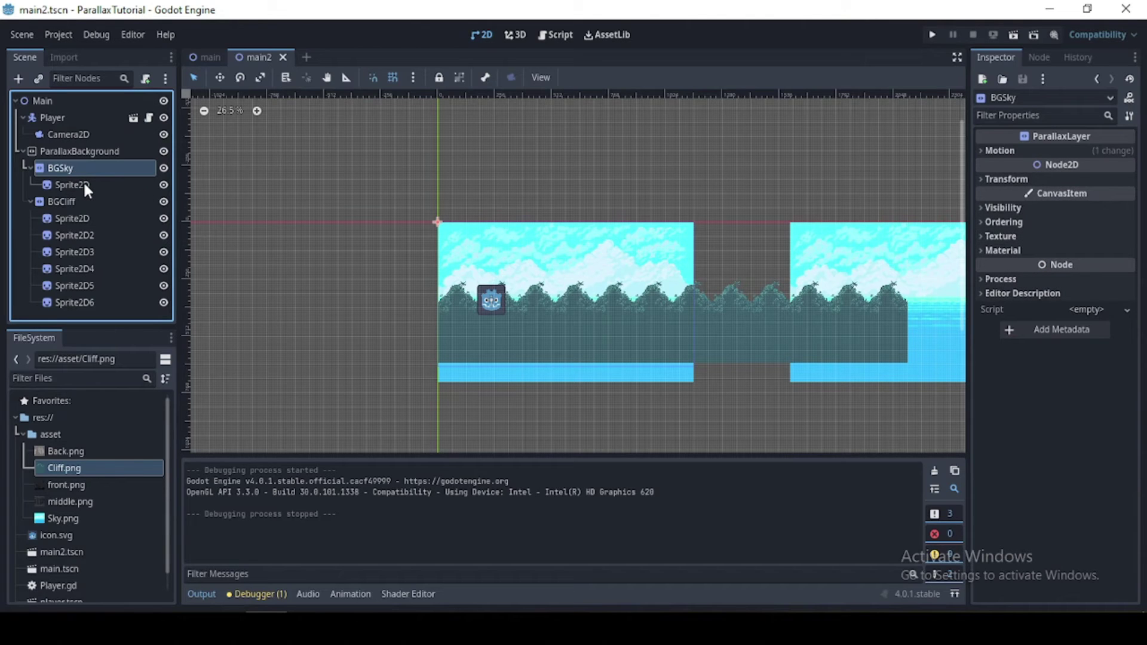
left_click(84, 180)
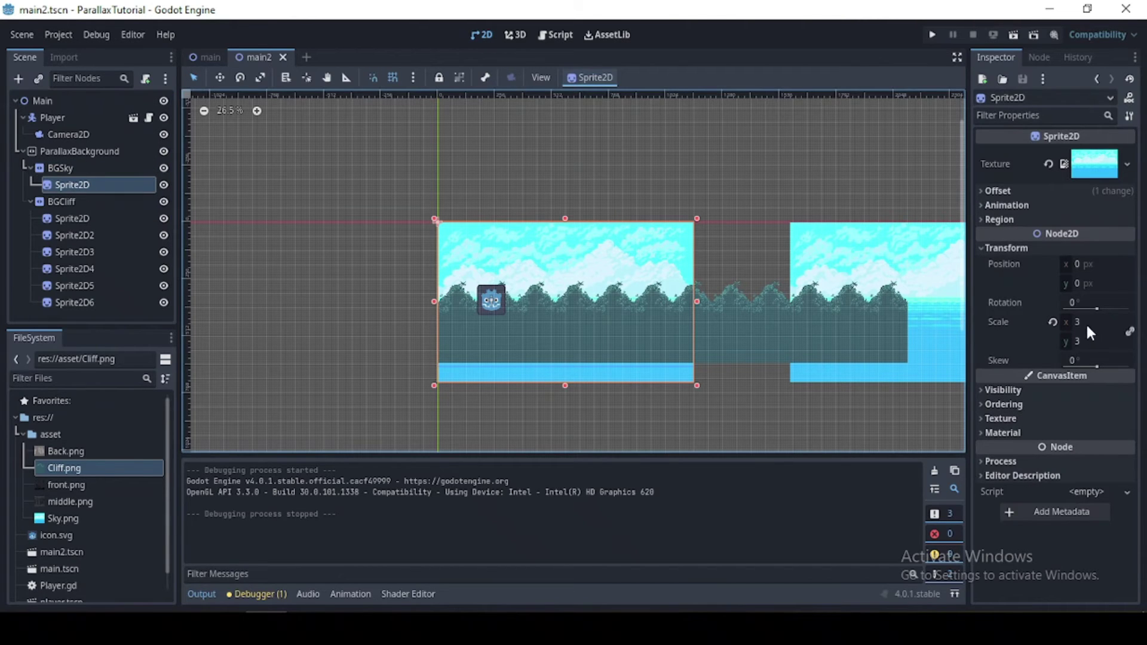
left_click(1009, 248)
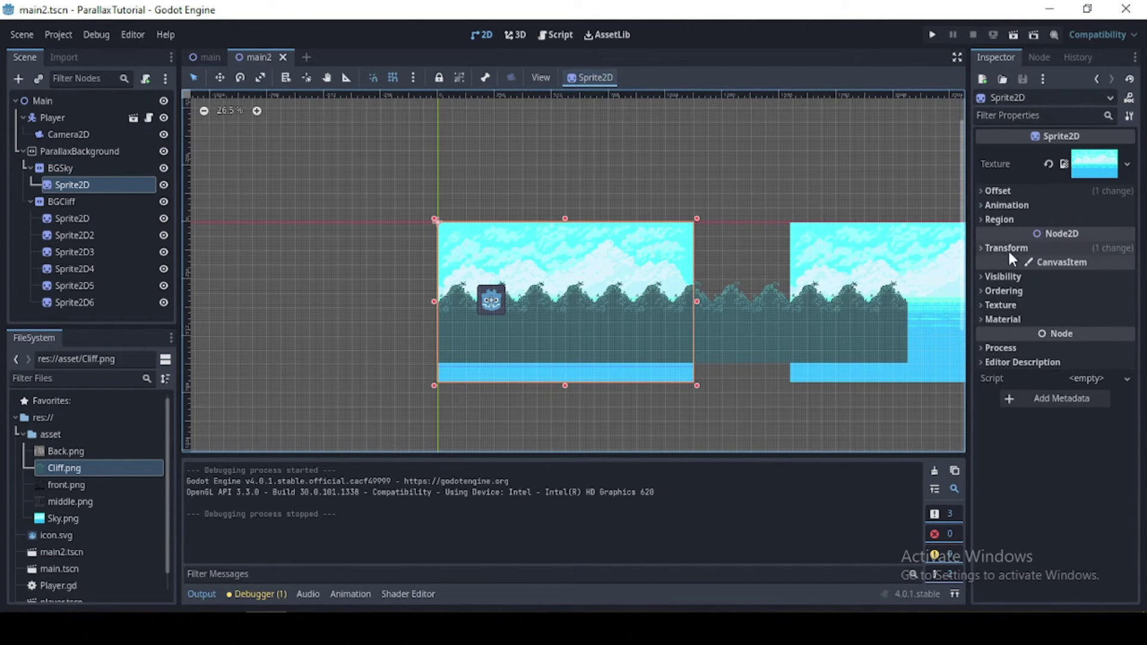
left_click(87, 169)
left_click(54, 519)
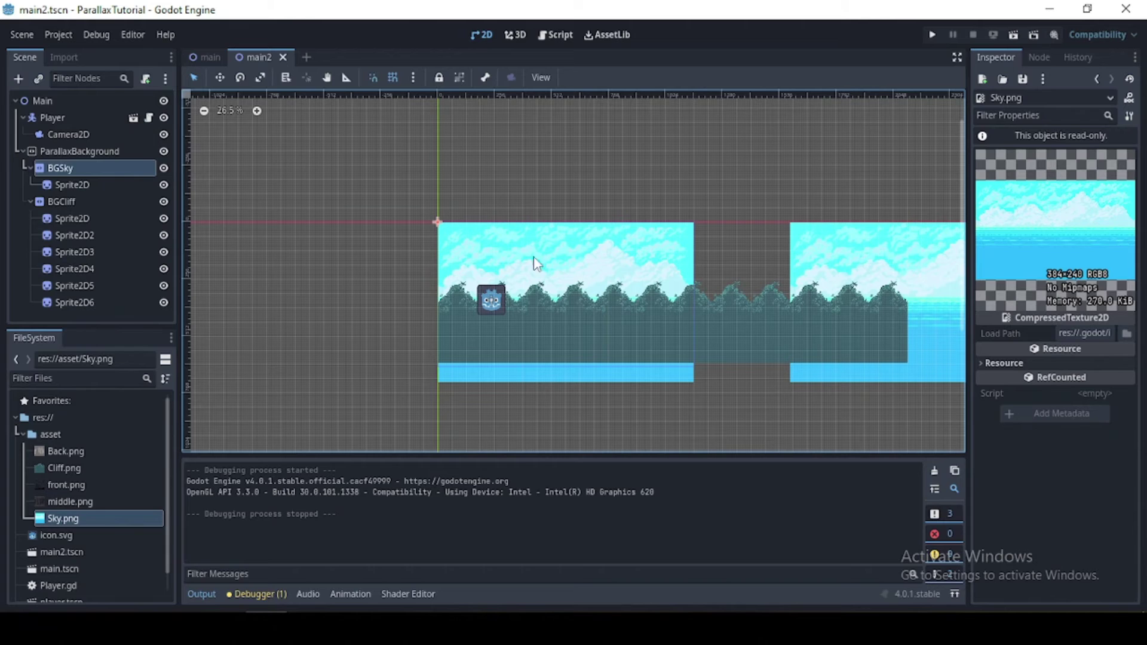
Set the BGSky layer's horizontal motion mirroring to 384*3.
left_click(77, 168)
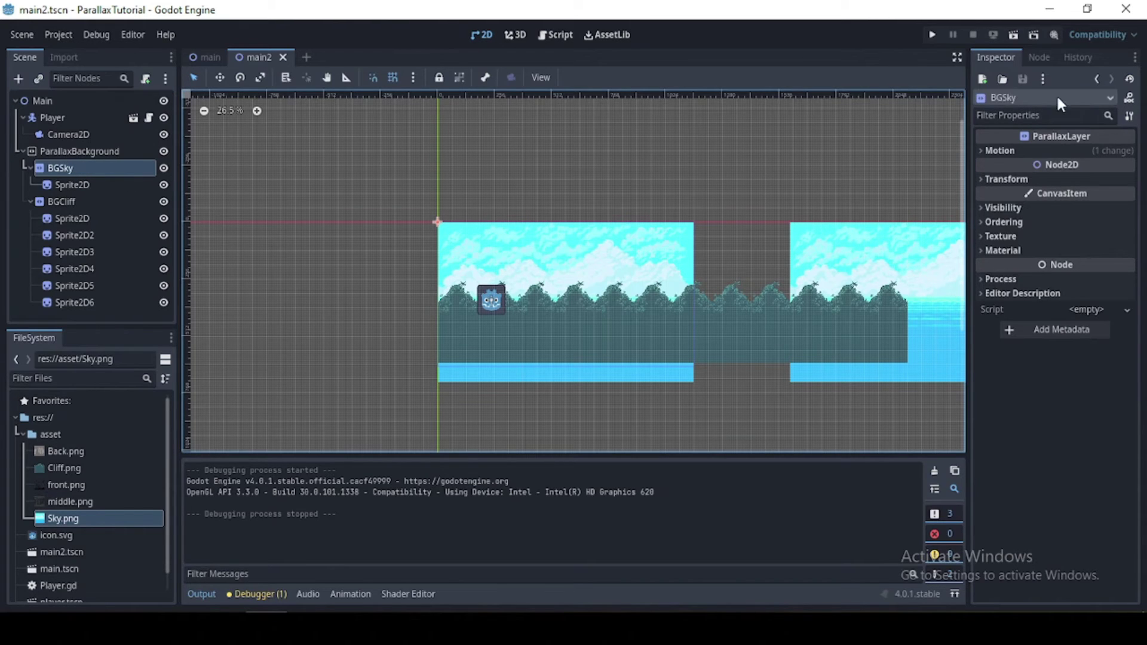
left_click(1023, 152)
left_click(1103, 244)
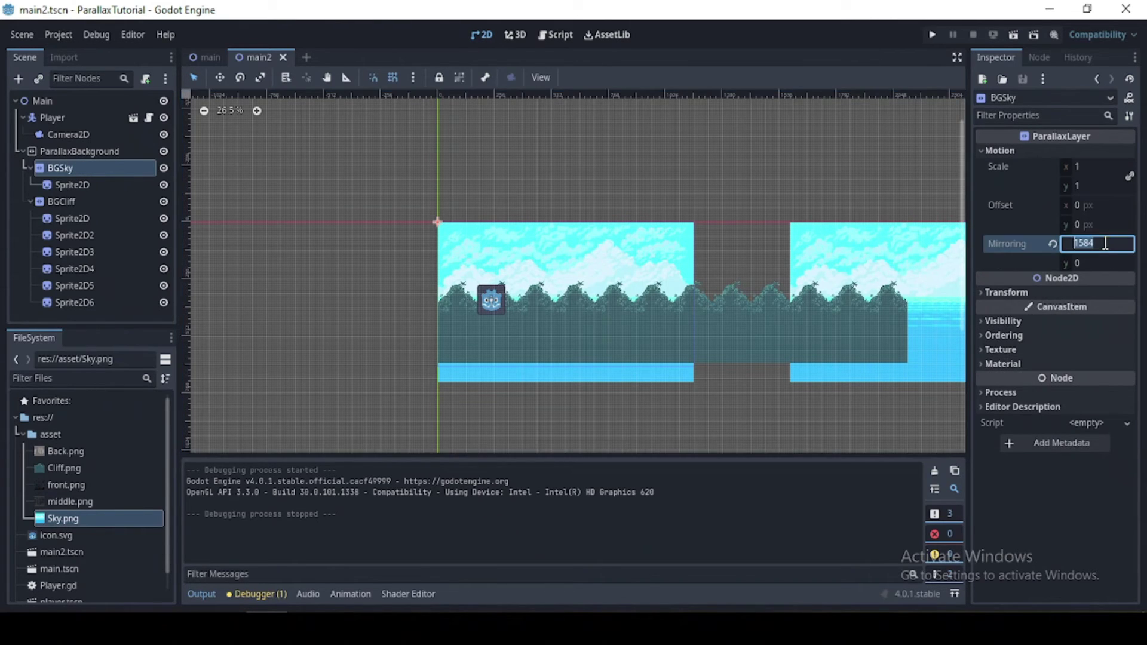
type("384*")
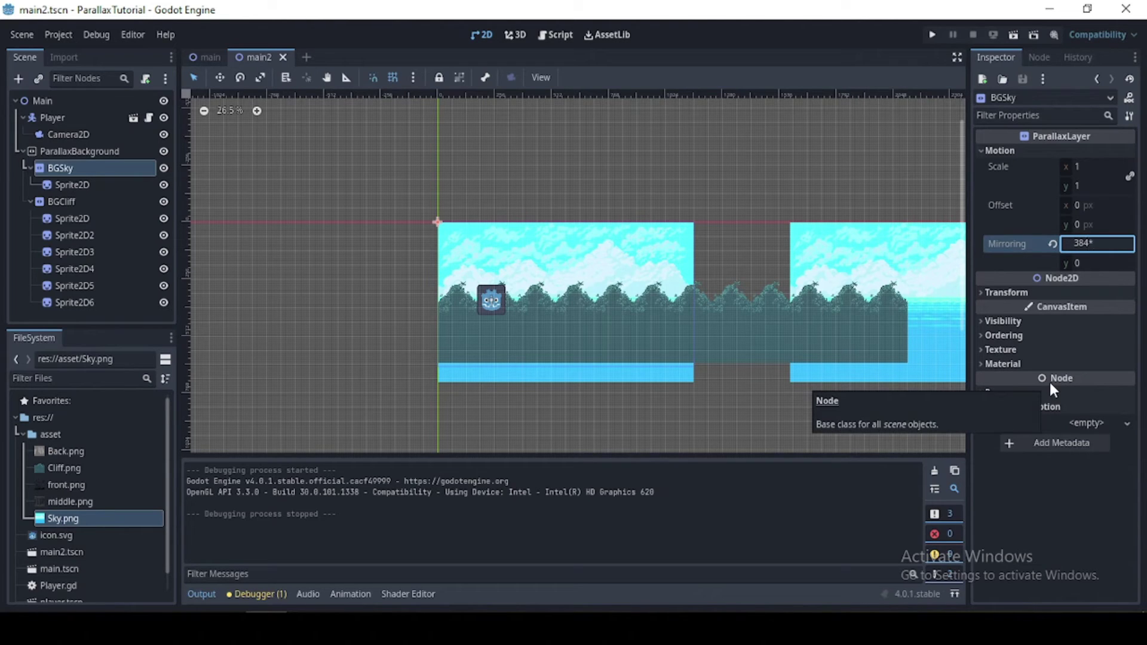
type("3")
key("Return")
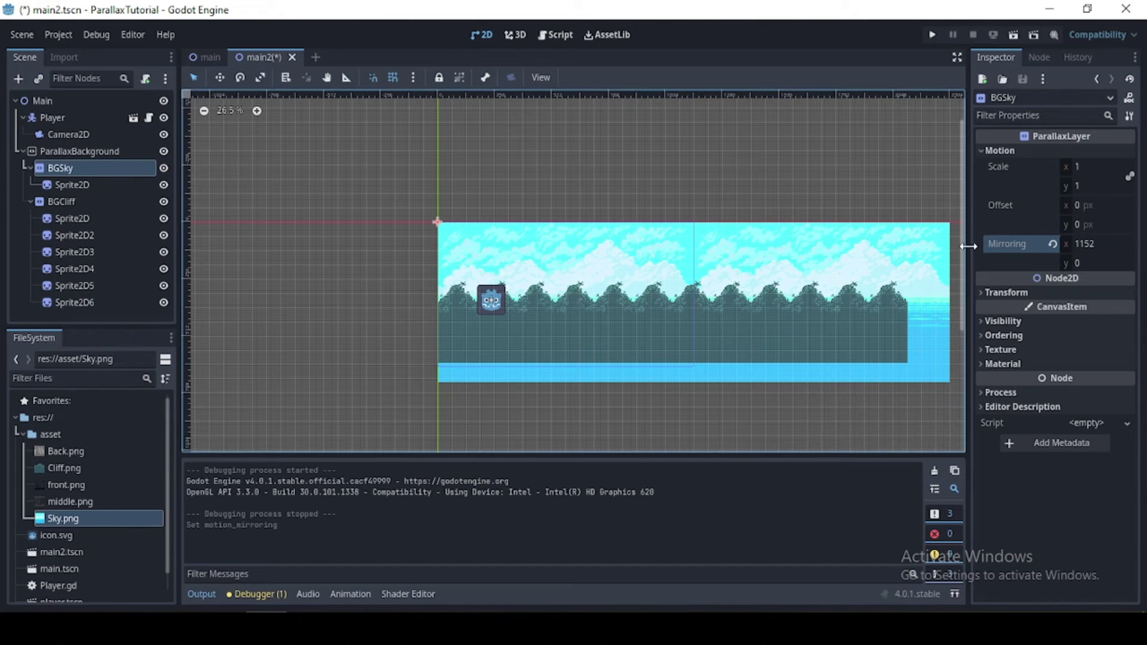
Run the current scene, move the player right to check the repeating sky and cliffs, and close the game window.
key("F6")
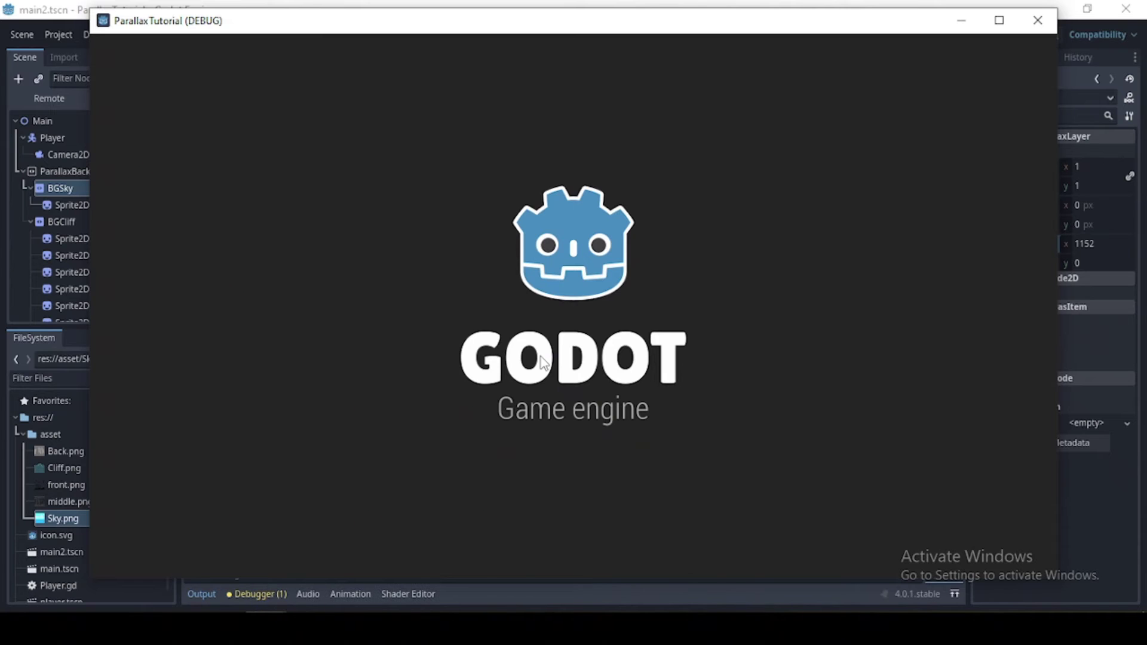
key("Right")
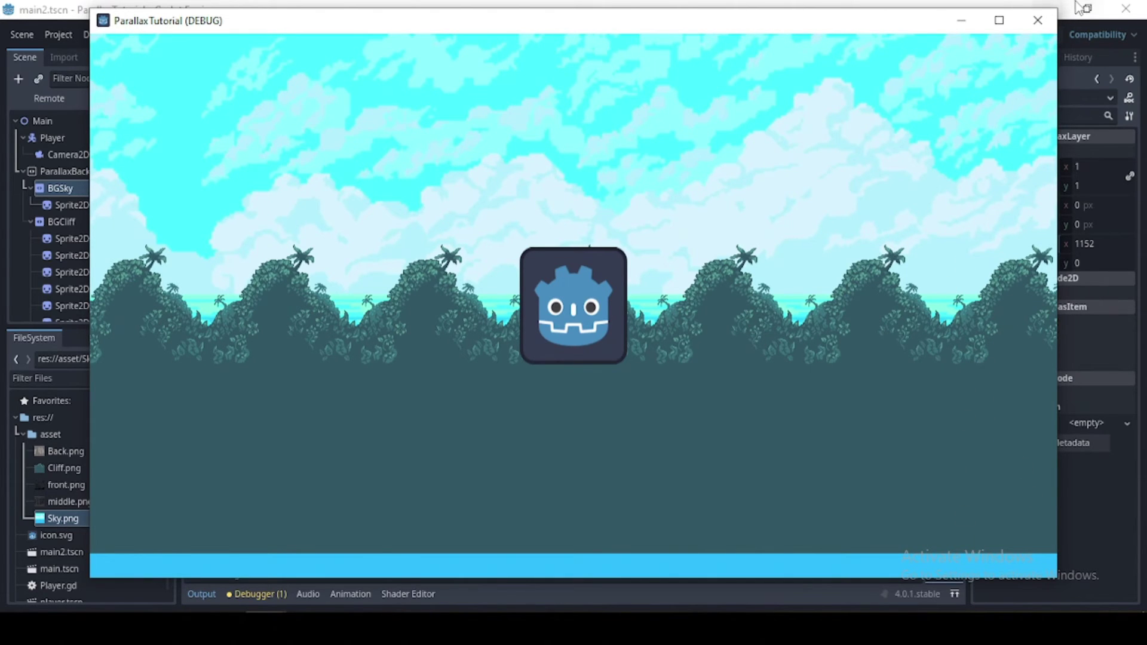
left_click(1038, 21)
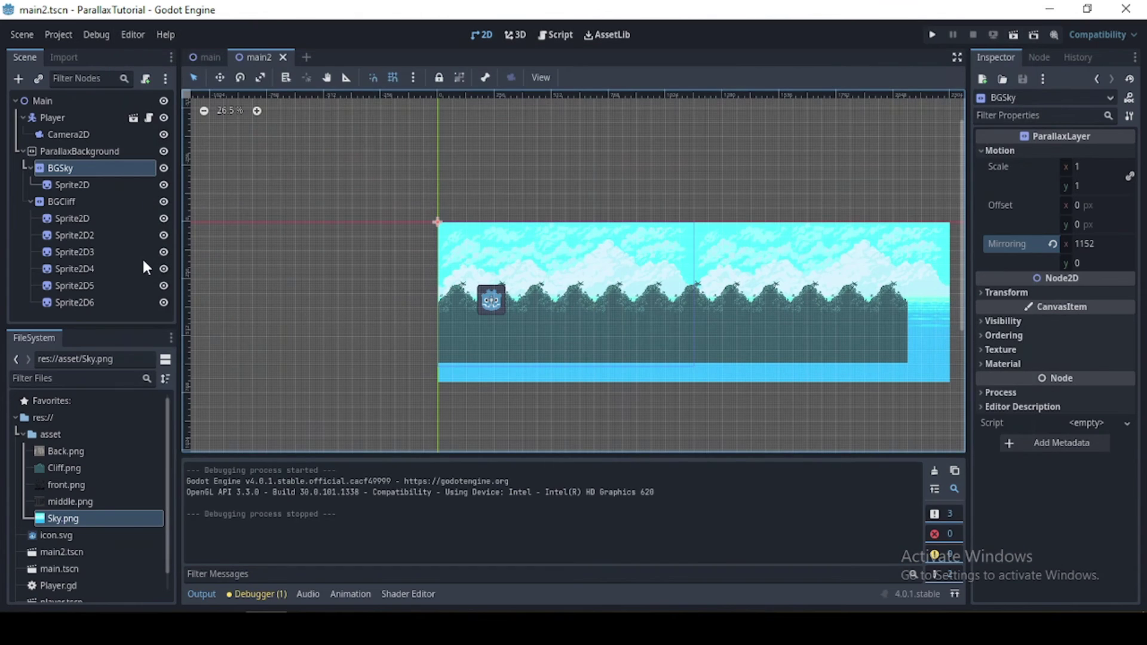
Reset the BGCliff layer's motion mirroring to its default of 0.
left_click(58, 200)
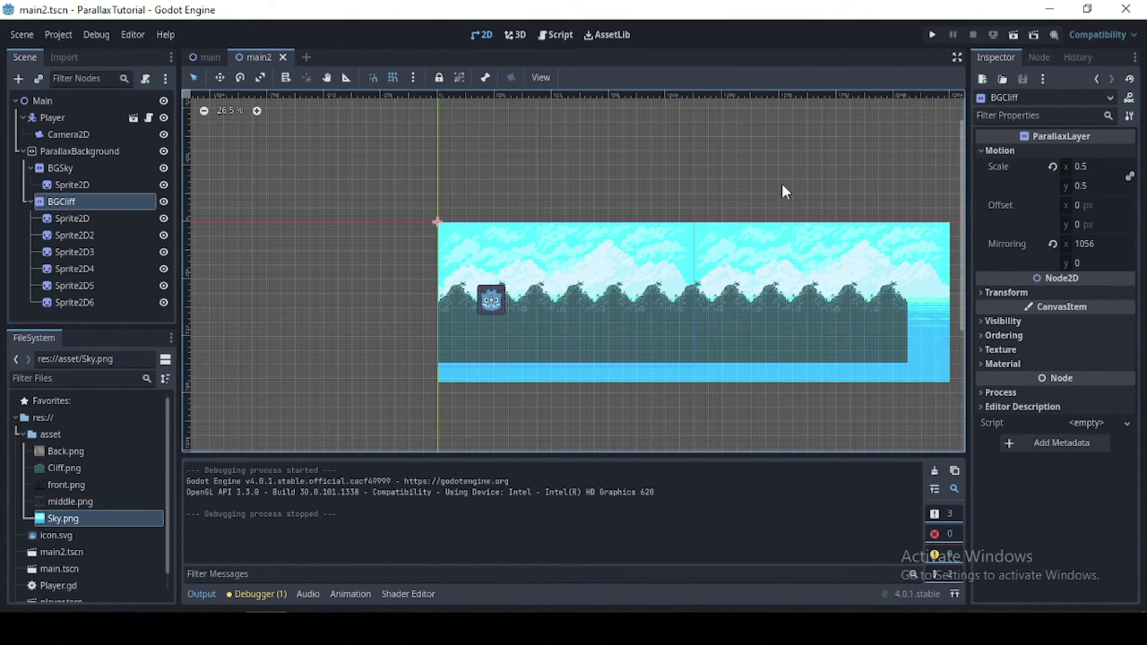
mouse_move(1021, 244)
left_click(80, 301)
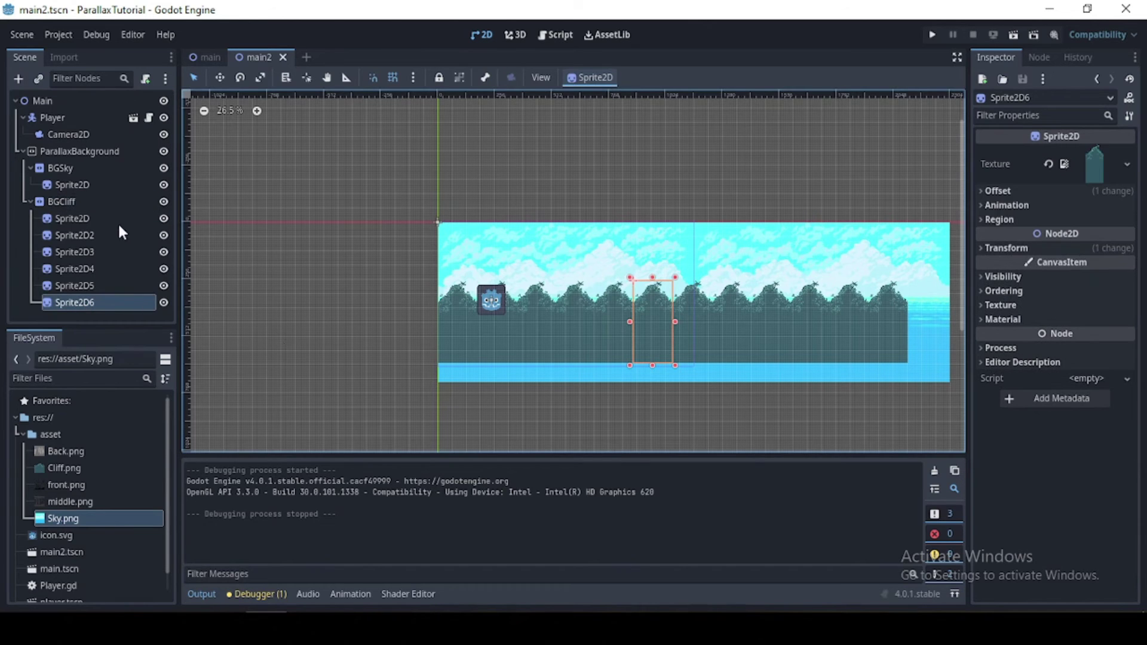
left_click(65, 202)
left_click(1053, 244)
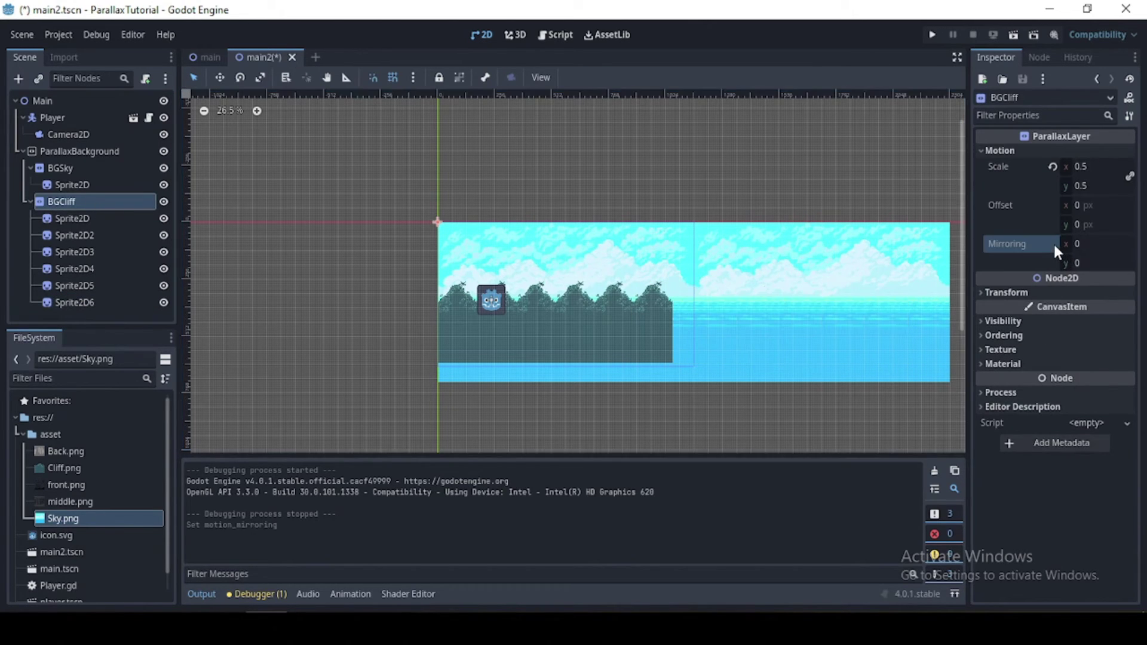
Duplicate the last cliff sprite, place the copy flush at the row's right end at (1056, 264), and inspect its alignment.
left_click(70, 305)
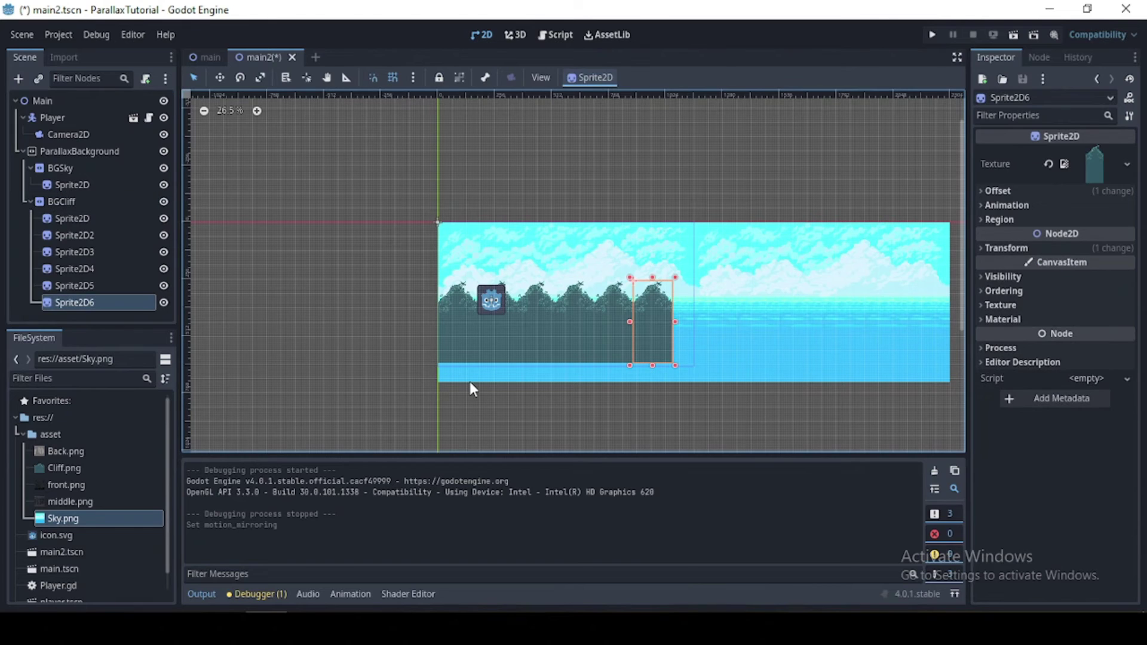
key("ctrl+d")
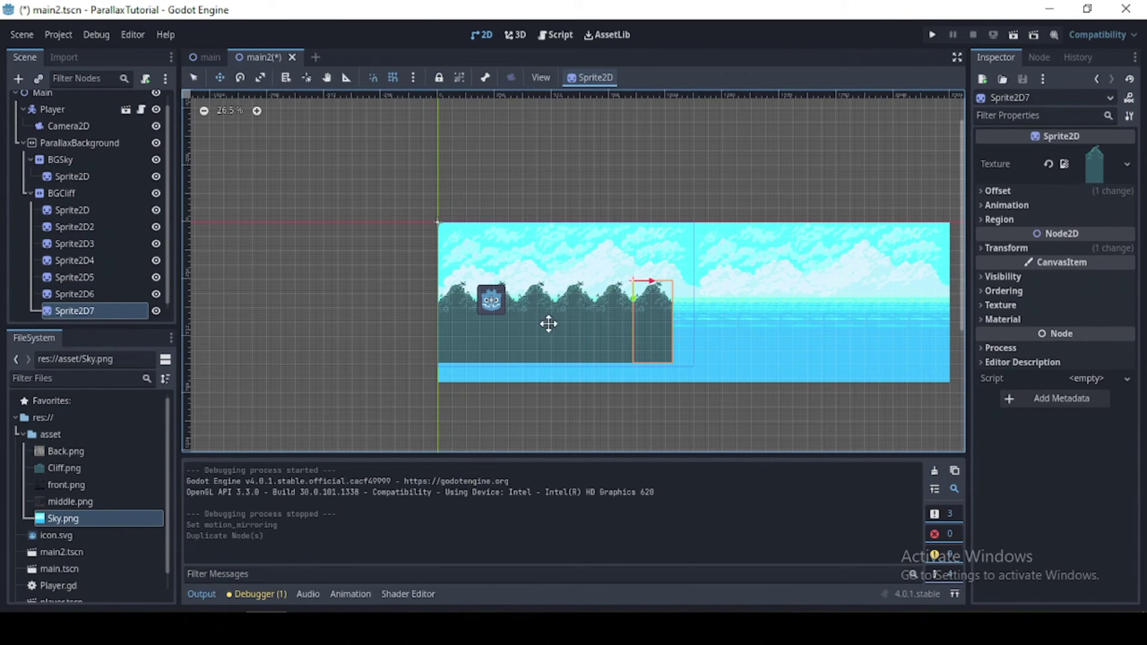
scroll(648, 325, "up", 3)
left_click_drag(739, 331, 801, 331)
scroll(750, 302, "up", 1)
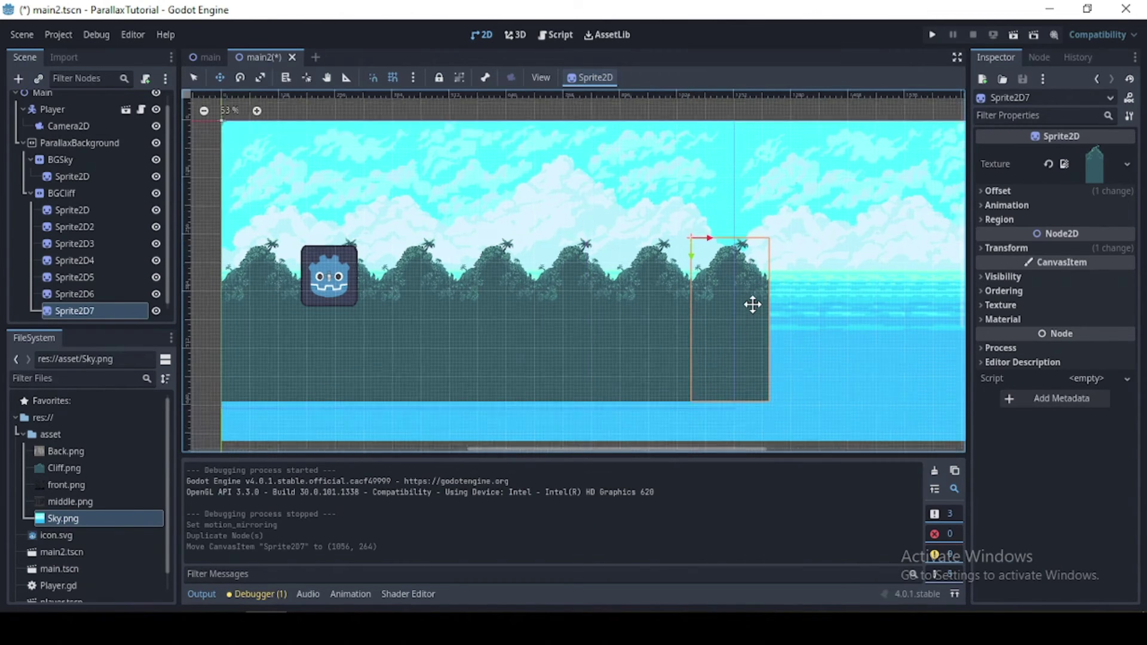
scroll(752, 304, "up", 1)
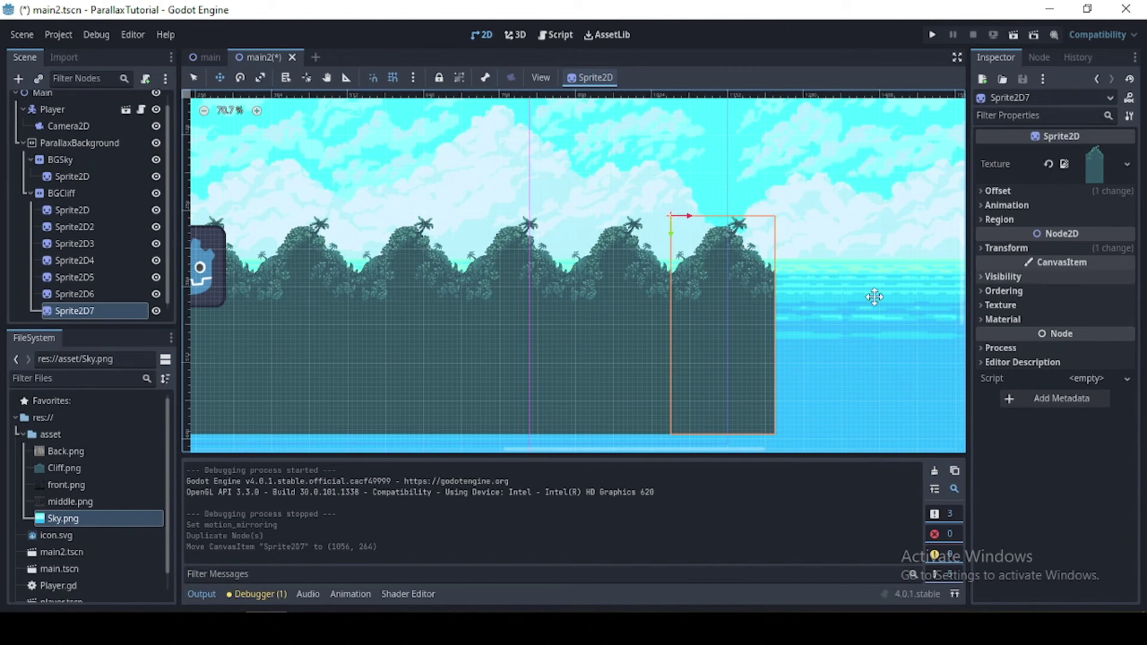
scroll(563, 364, "down", 3)
scroll(655, 313, "up", 5)
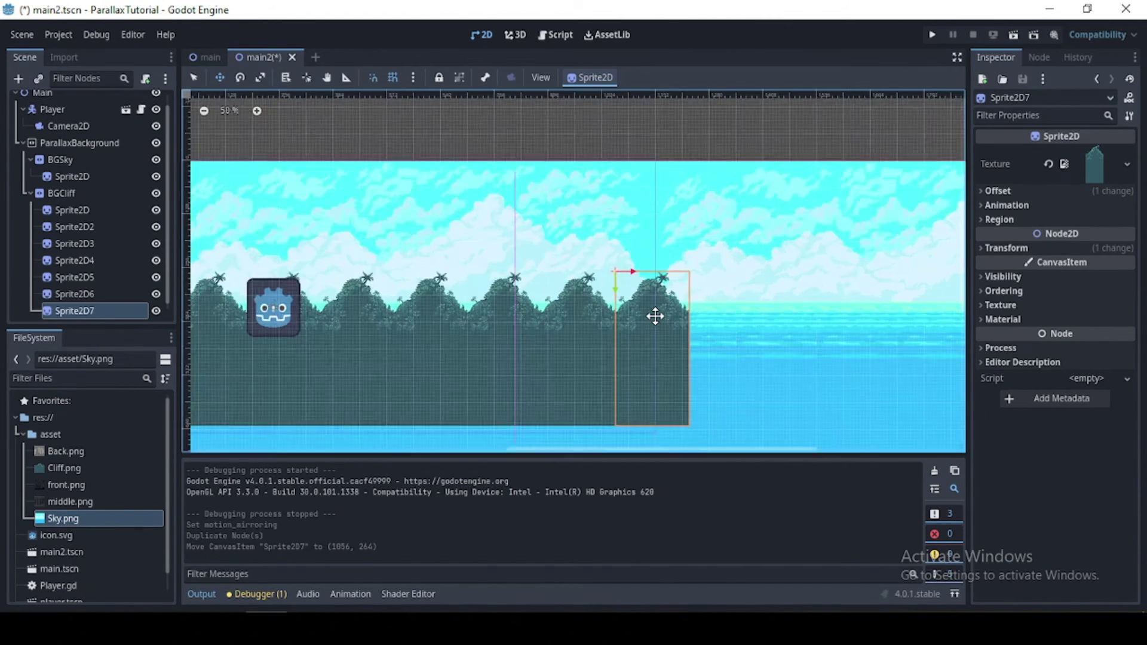
scroll(656, 316, "up", 7)
scroll(776, 248, "down", 17)
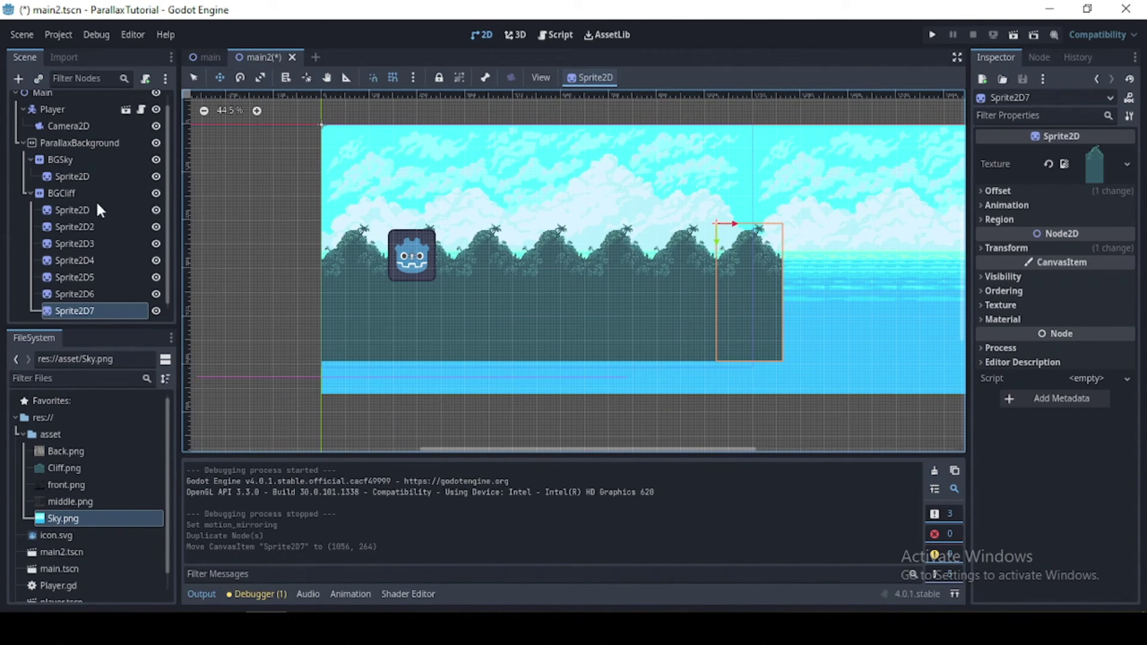
Set the BGCliff layer's horizontal motion mirroring to 176*1*7 to cover the seven cliff sprites.
left_click(62, 193)
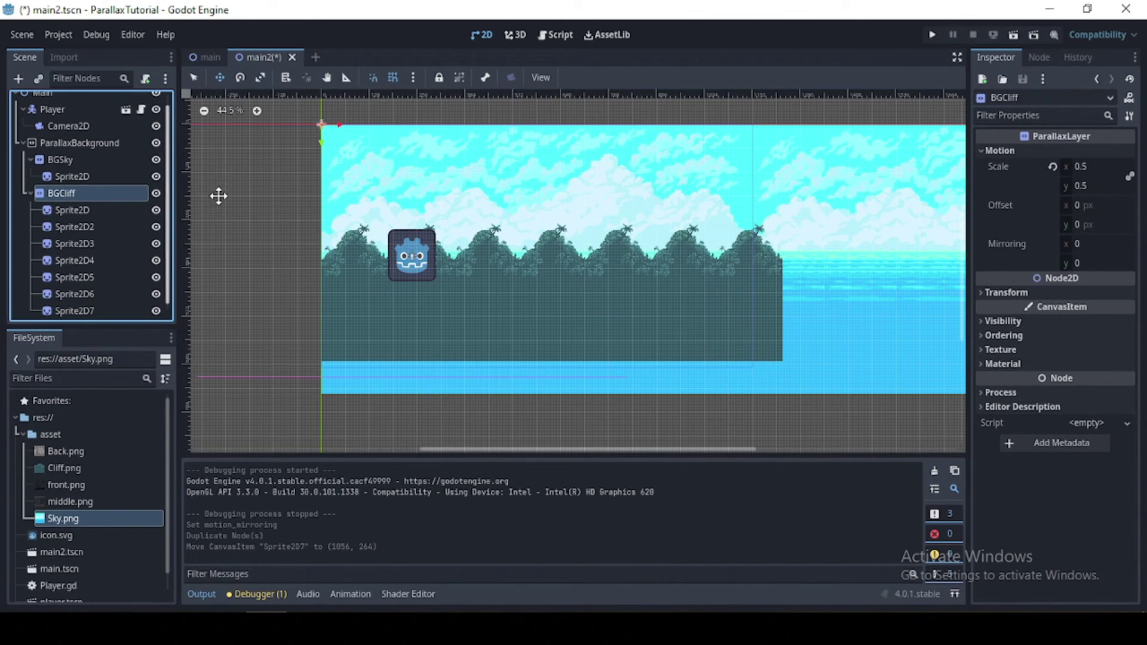
left_click(1089, 244)
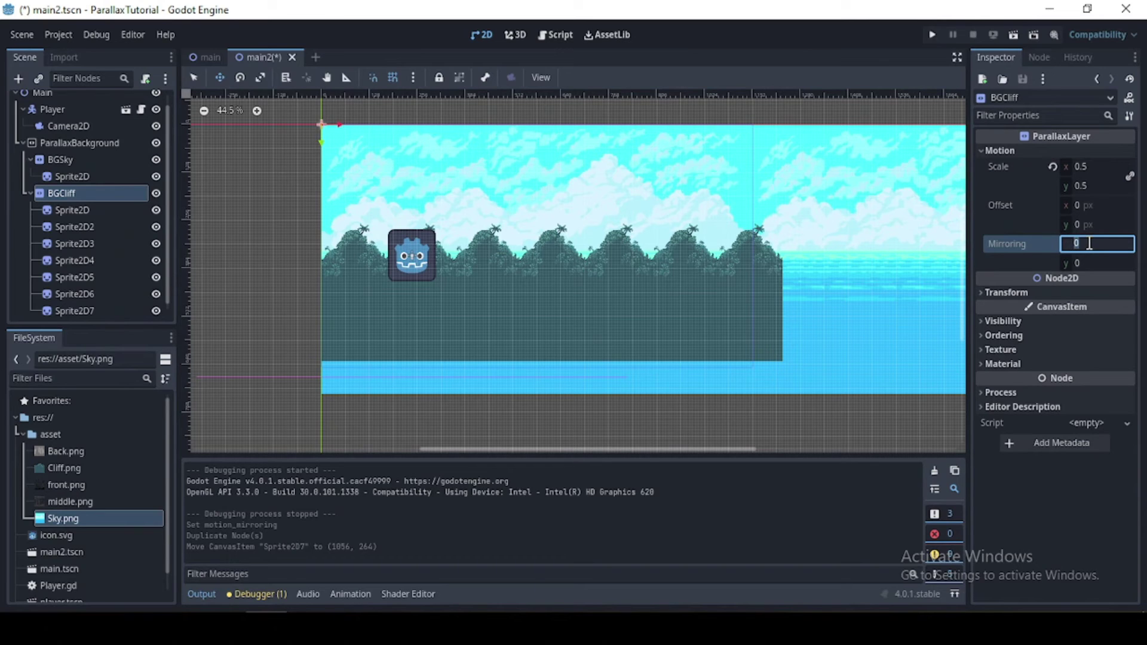
type("176*1*7")
key("Return")
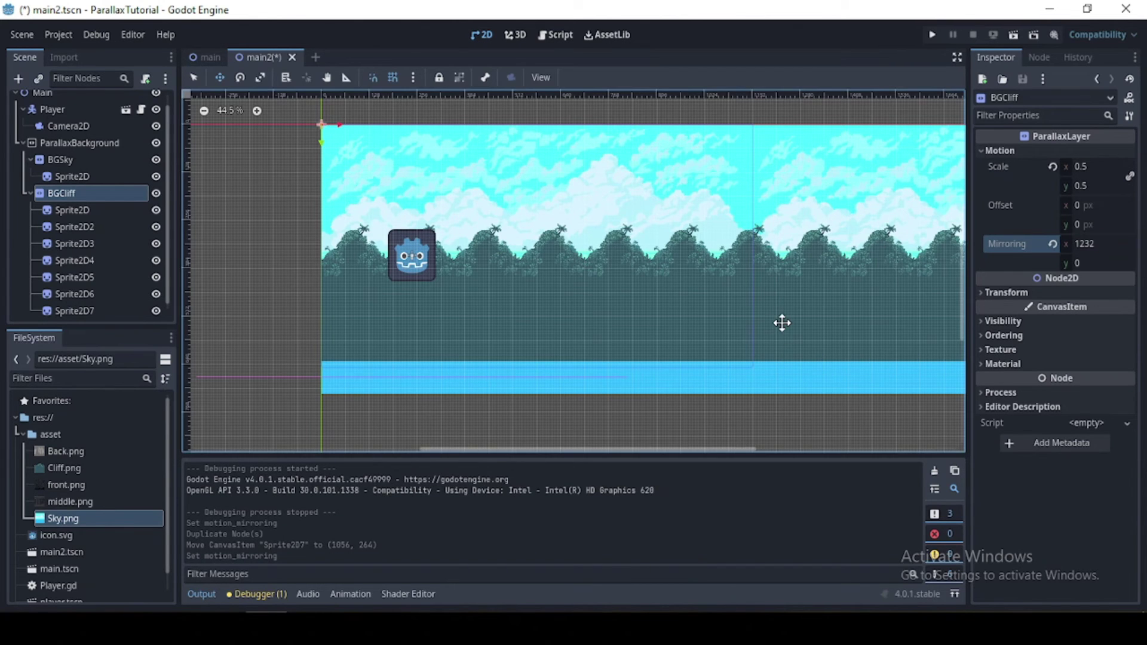
Run the current scene to check the repeating cliff and sky layers, and close the game window.
scroll(781, 321, "down", 4)
scroll(781, 321, "up", 4)
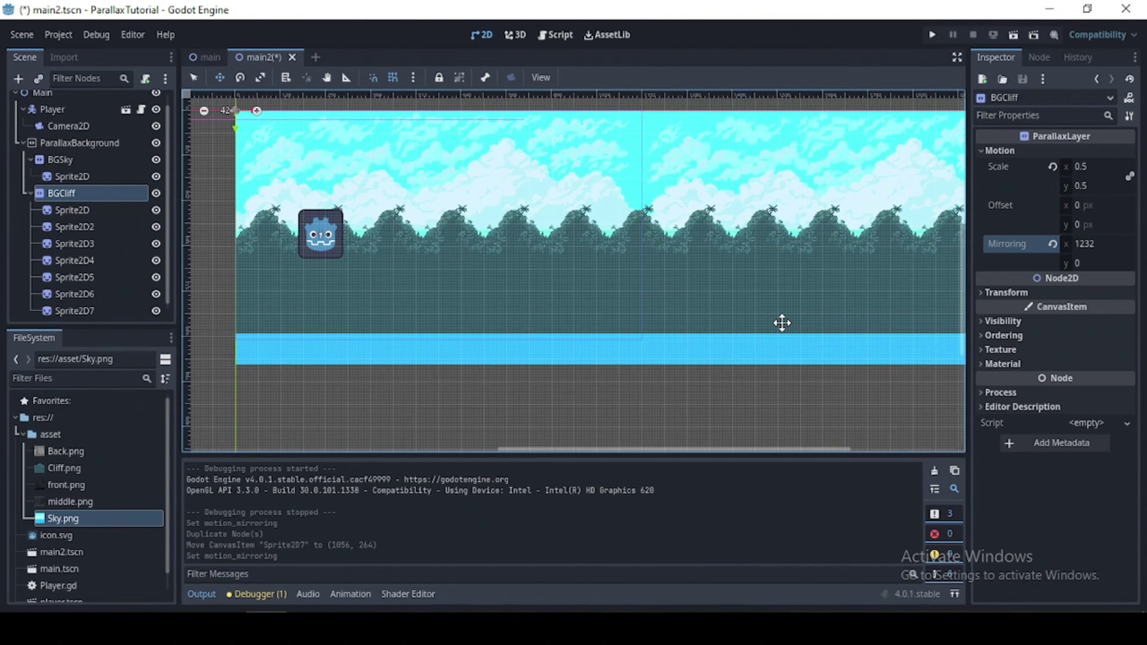
key("F6")
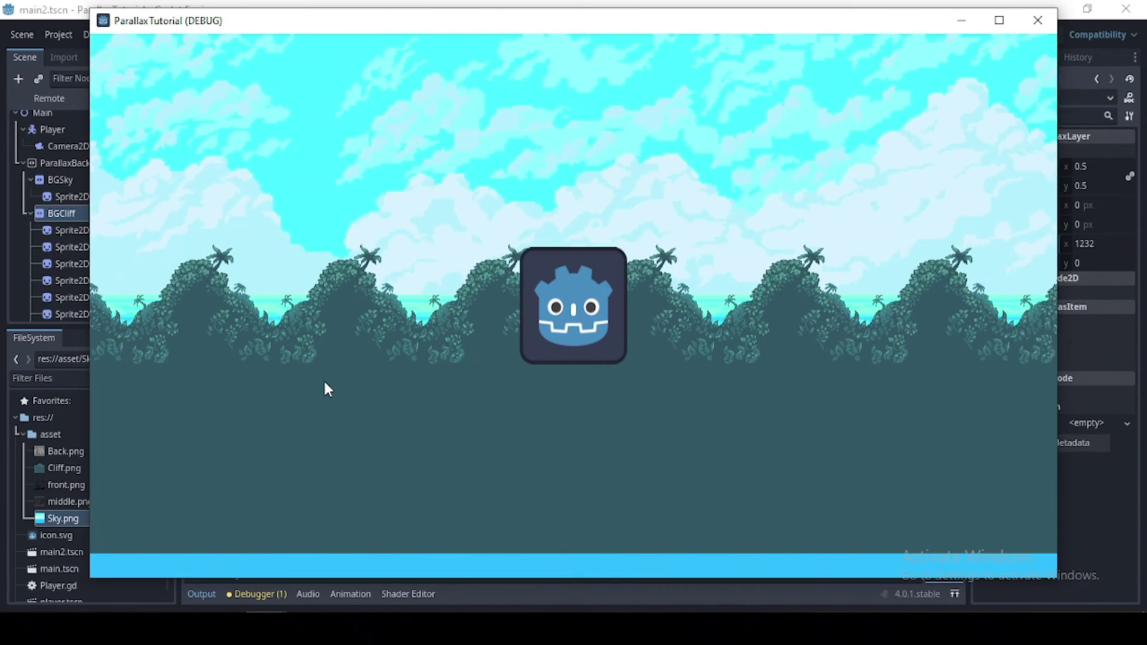
left_click(1038, 20)
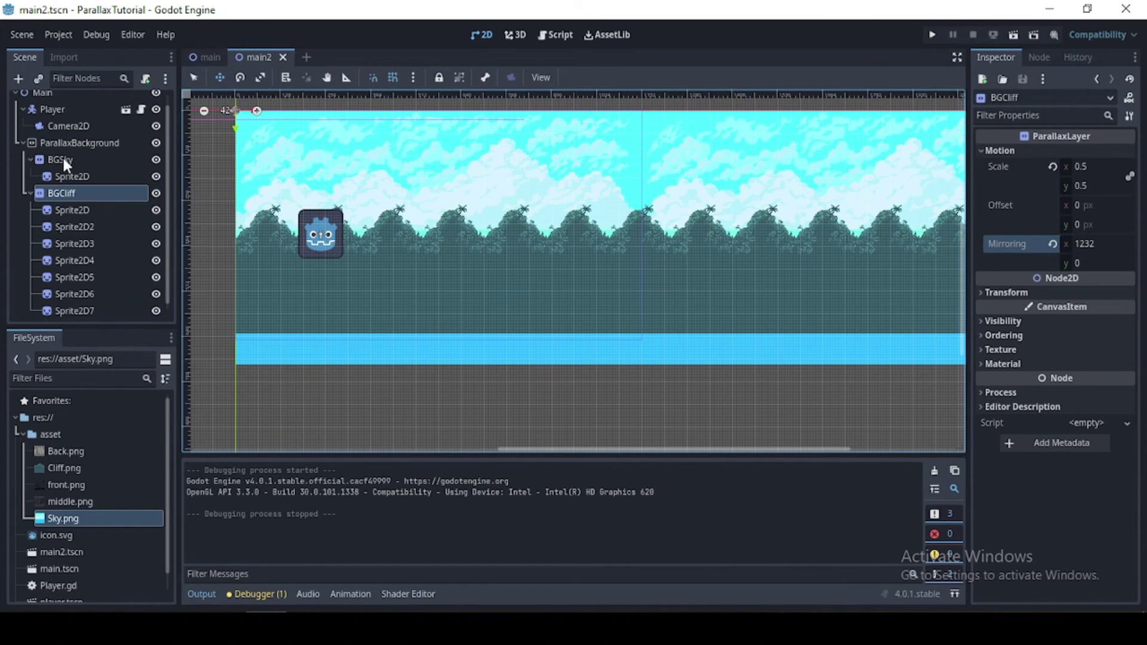
Set the BGSky layer's motion scale to 0.2 on both axes.
left_click(64, 161)
left_click(1076, 168)
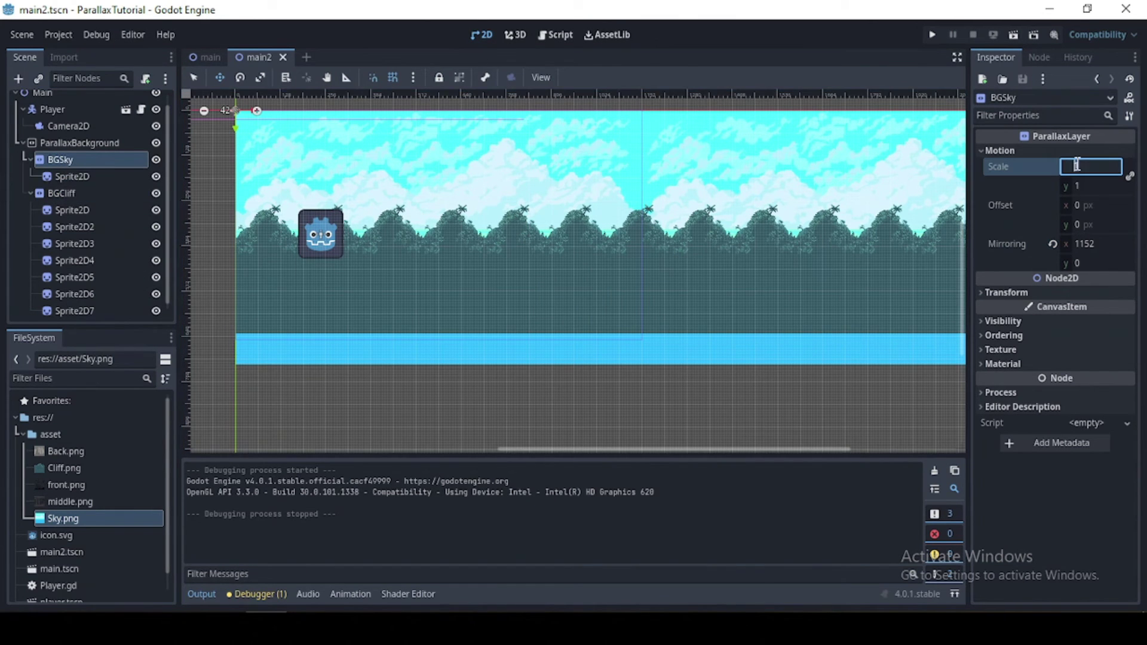
type("0.2")
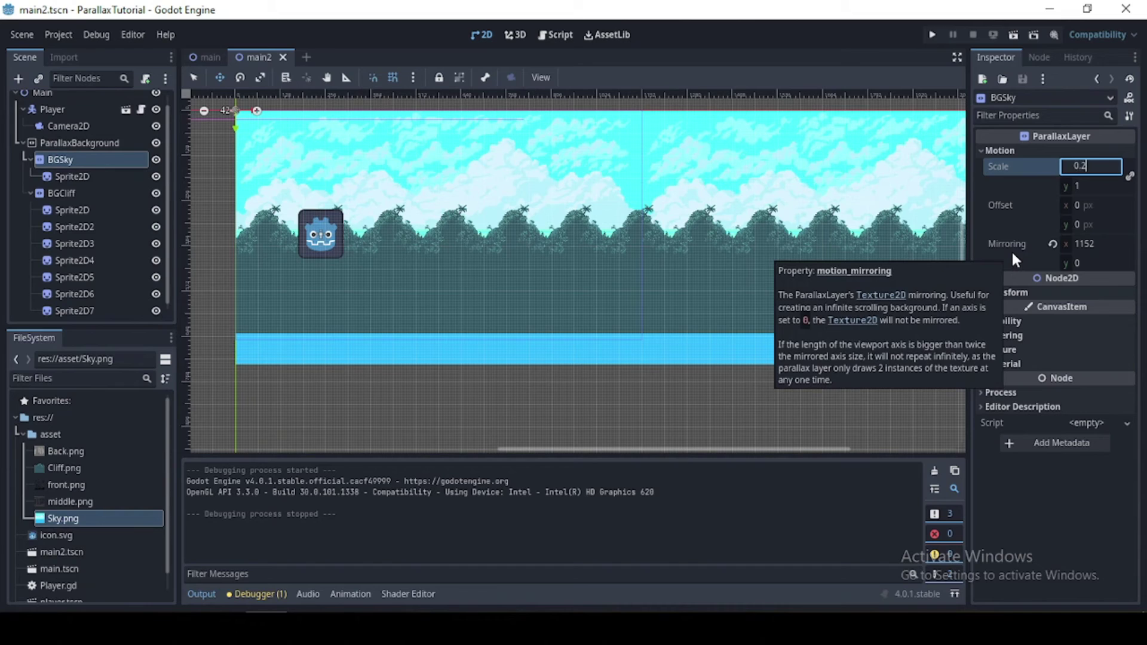
key("Return")
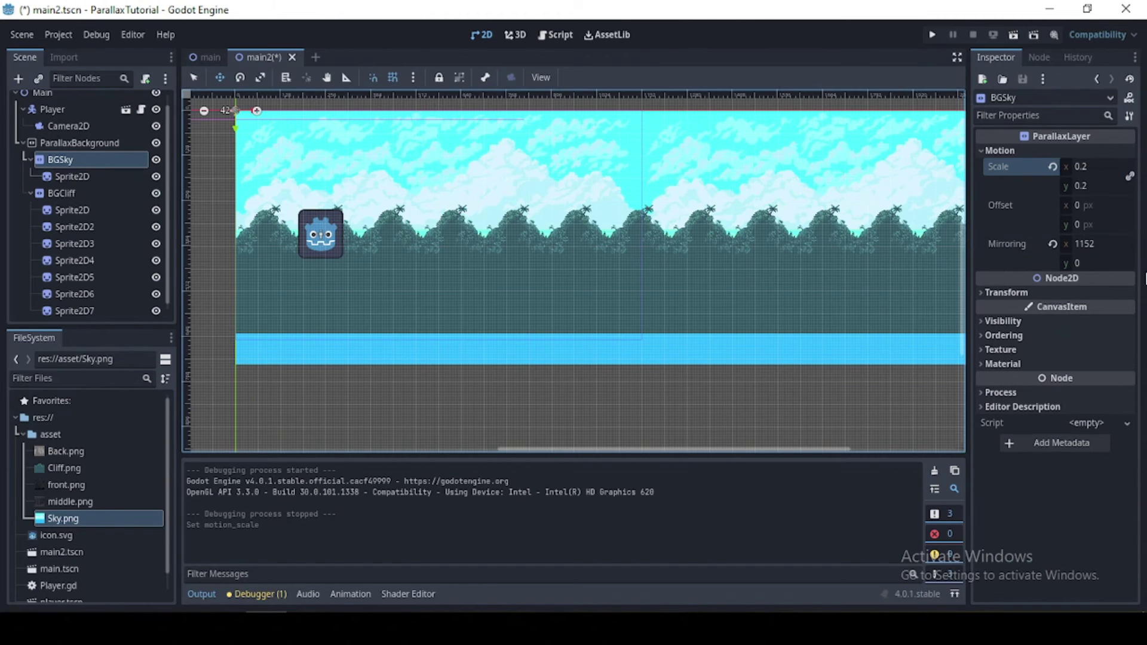
Reset the BGCliff layer's motion scale to its default of 1, test the current scene, and close the game window.
left_click(62, 193)
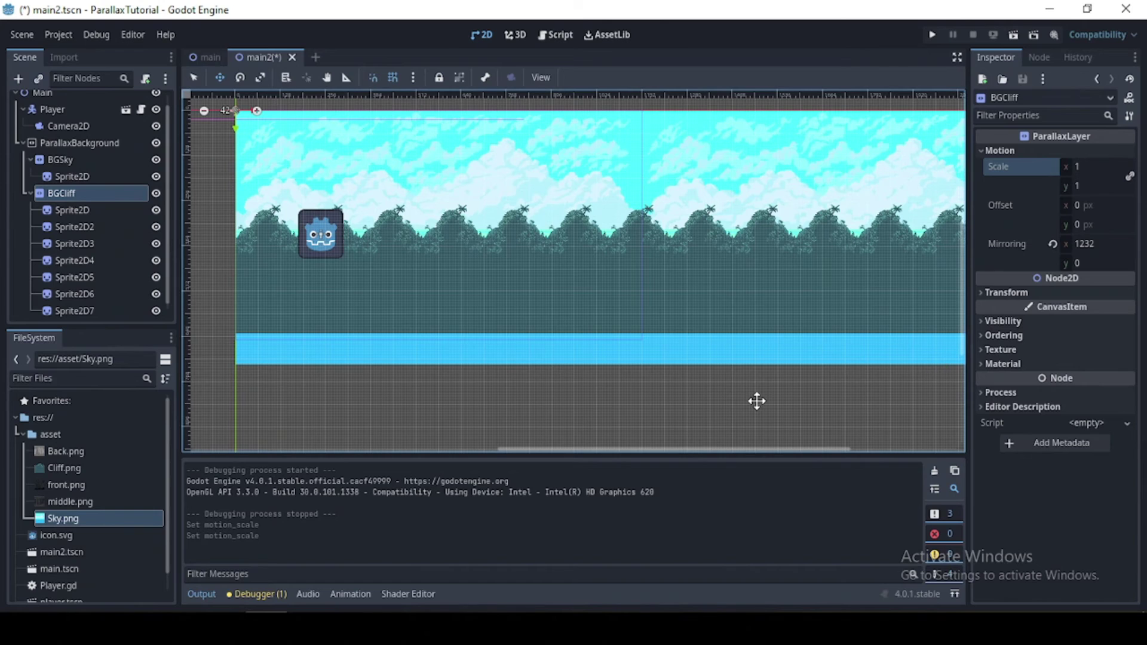
key("F6")
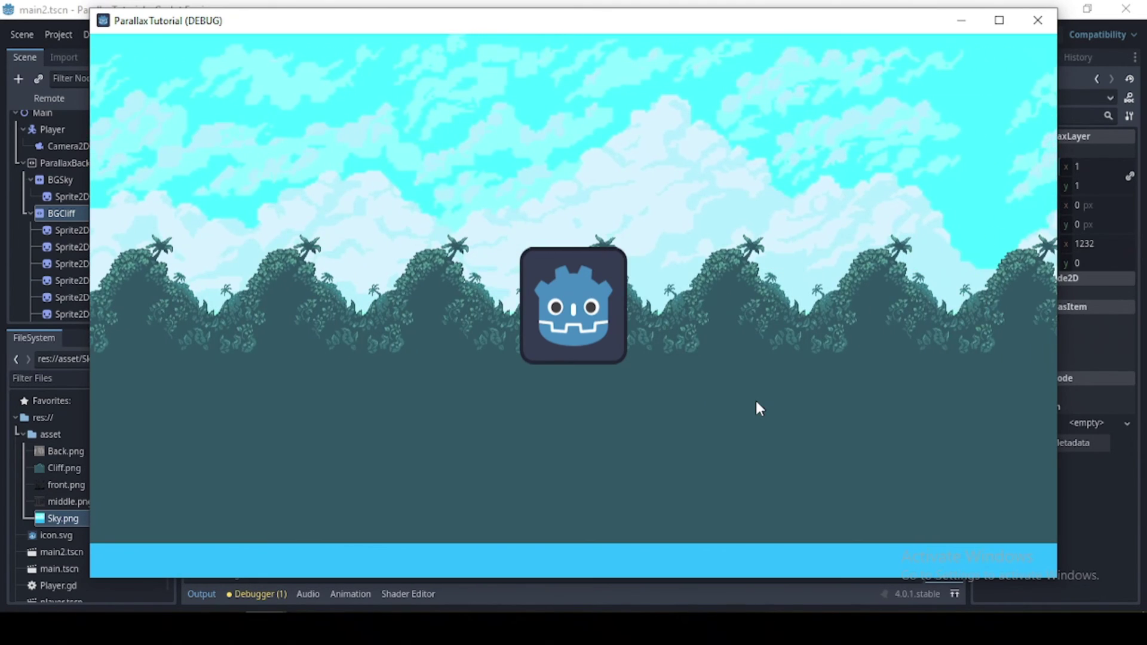
left_click(1054, 19)
Set the BGCliff layer's motion scale to 0.6 on both axes.
left_click(1098, 166)
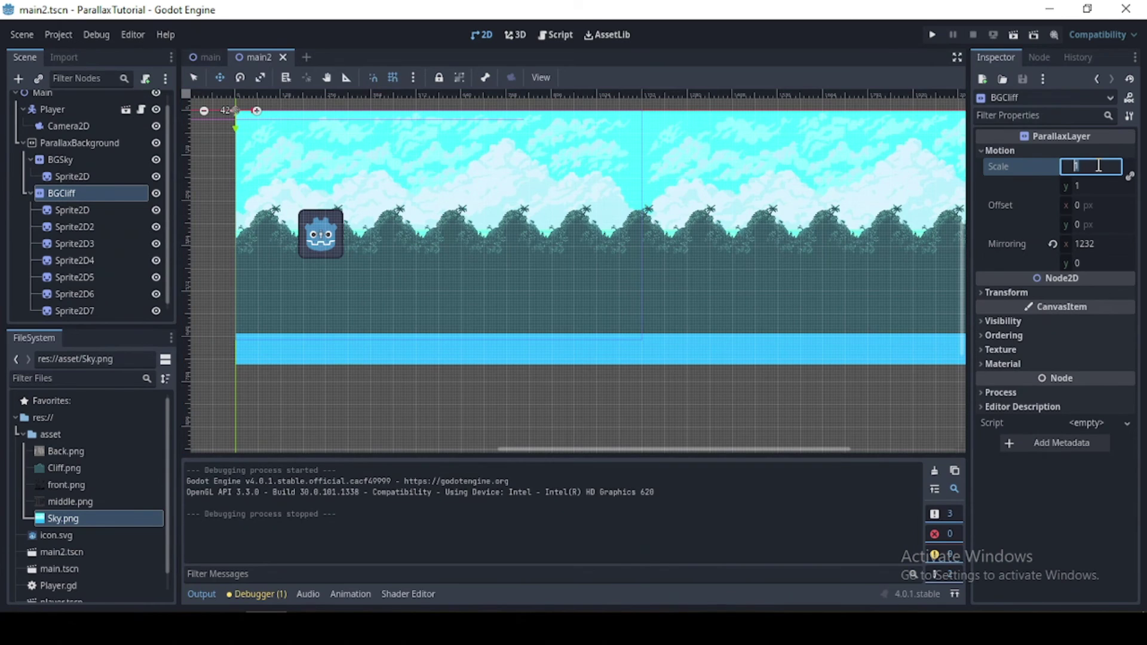
type(".6")
key("Return")
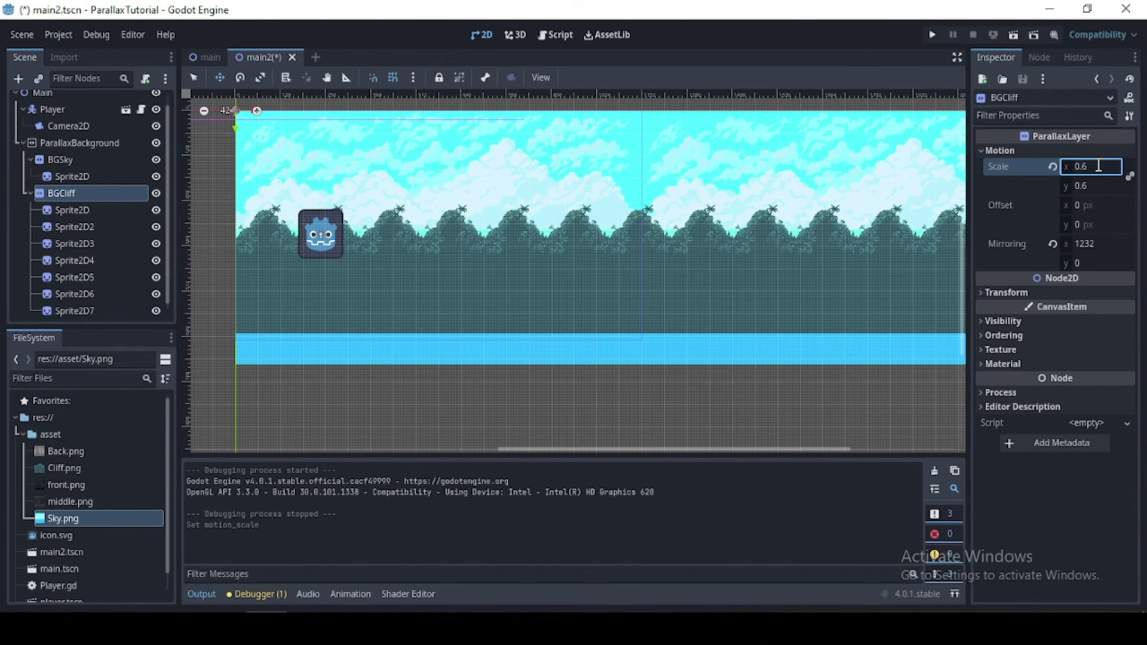
Run the game and move the player right to examine how the sky and cliffs scroll at different speeds.
key("F5")
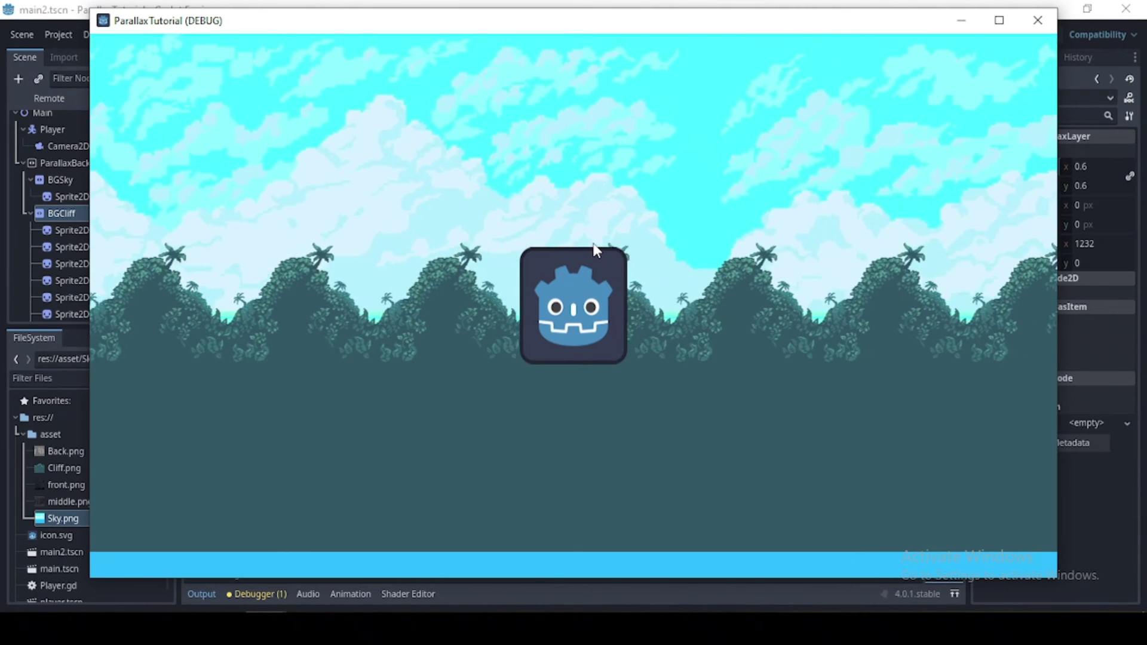
key("Right")
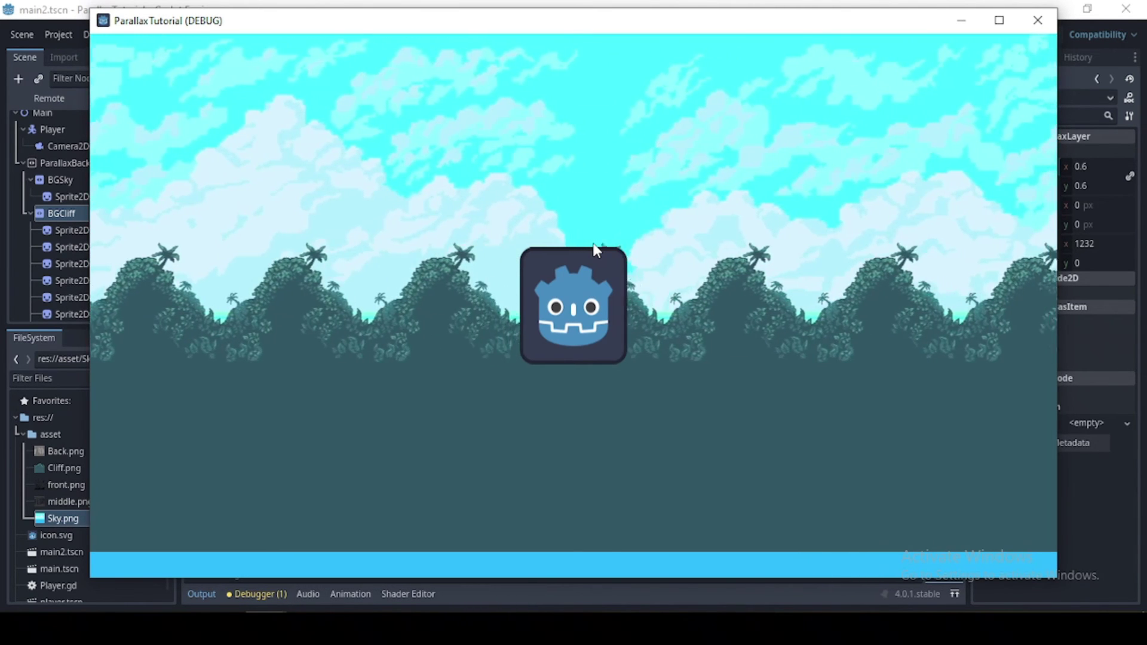
key("Right")
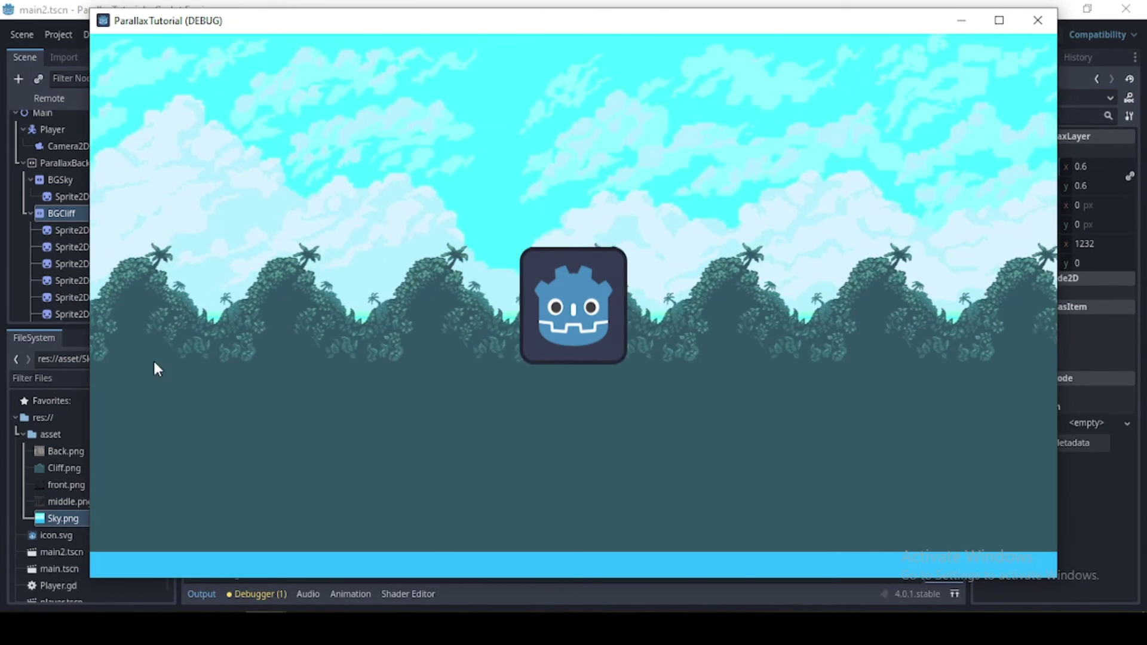
key("Right")
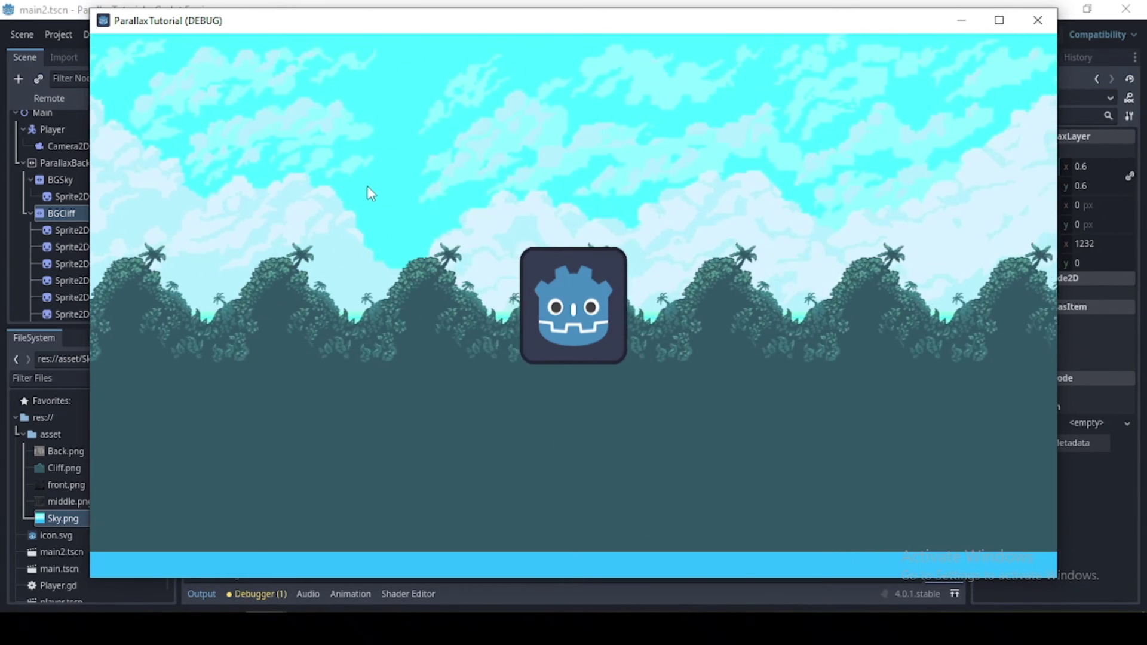
key("Right")
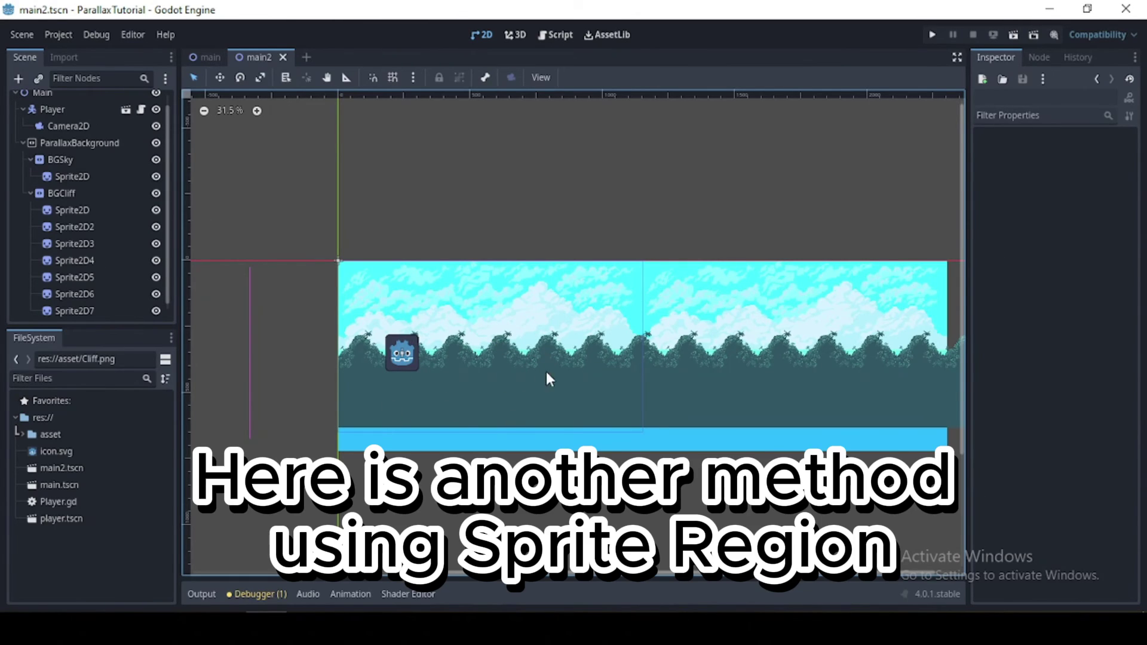
Delete the six duplicate cliff sprites, Sprite2D2 through Sprite2D7, from the BGCliff layer.
left_click(98, 225)
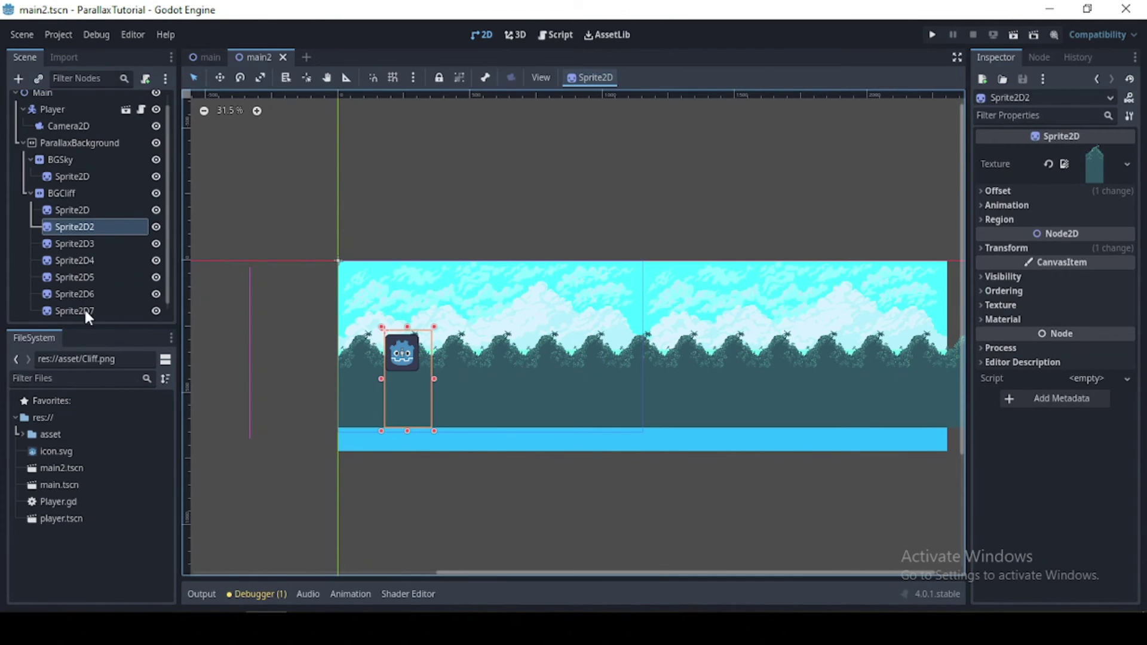
left_click(86, 311, "shift")
key("Delete")
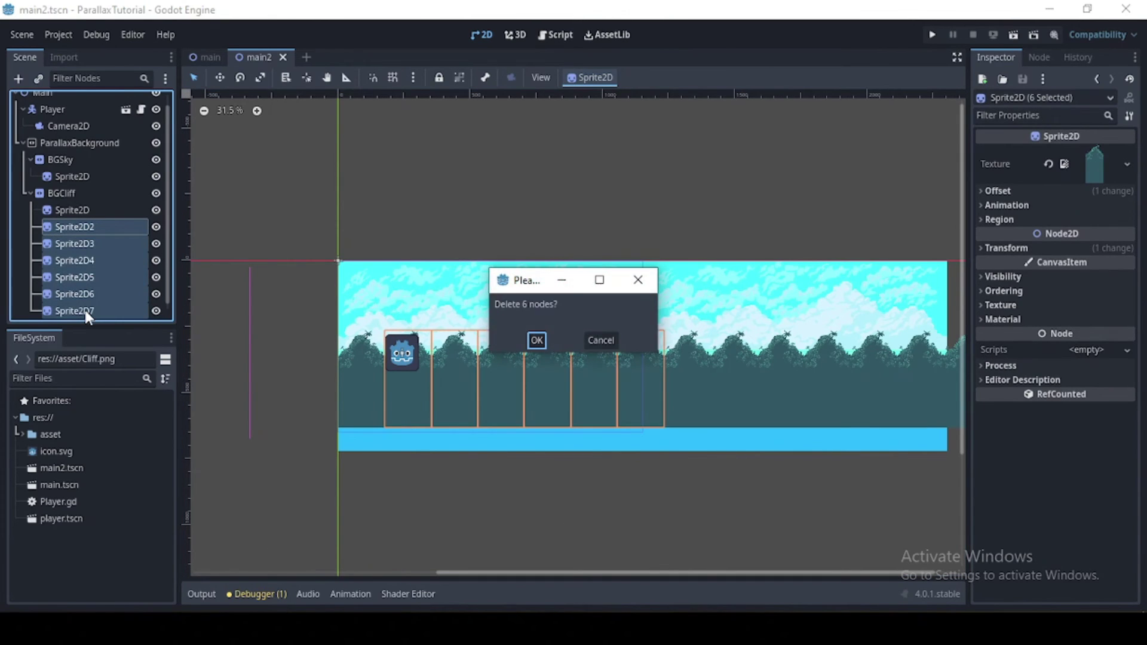
key("Return")
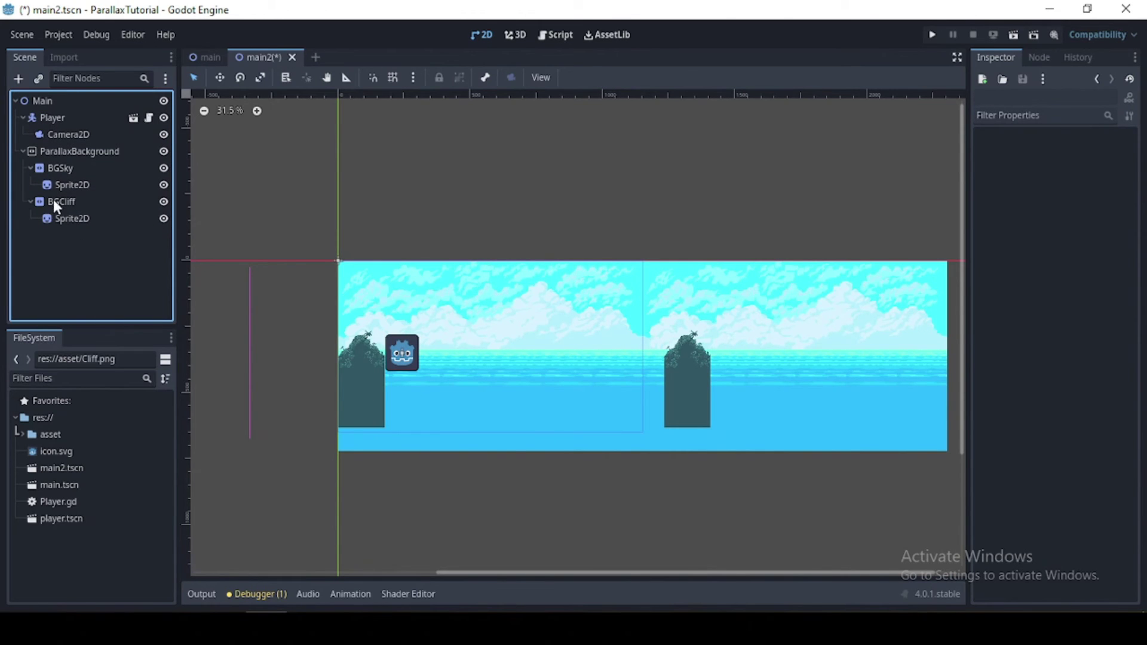
Enable the texture region on the remaining cliff sprite under BGCliff.
left_click(66, 217)
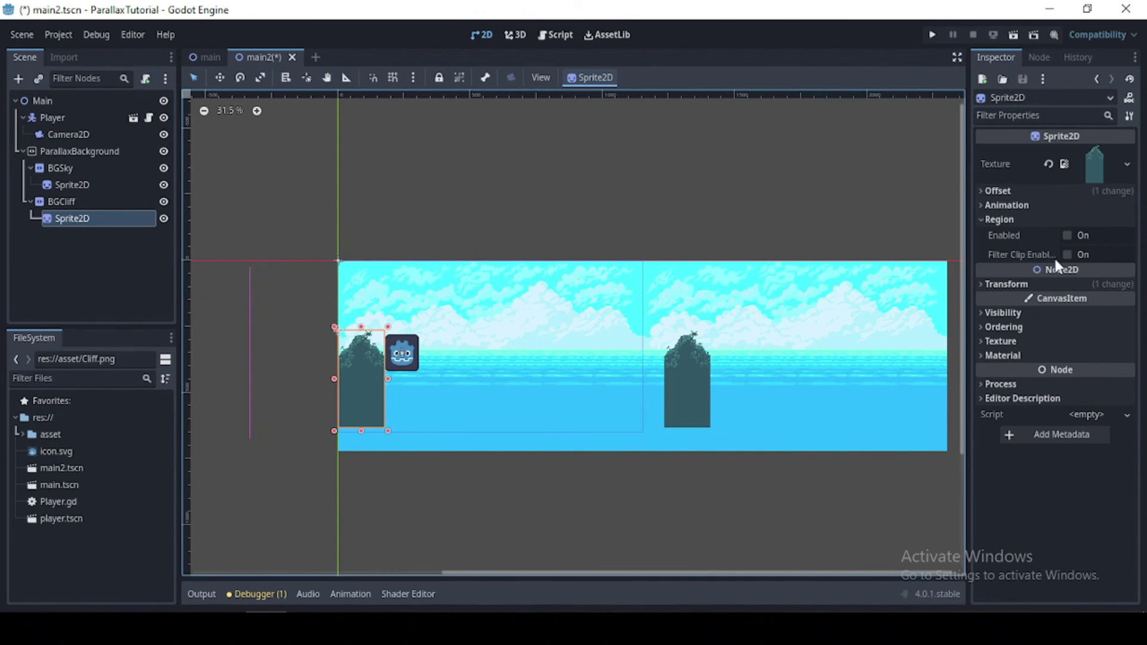
left_click(1001, 220)
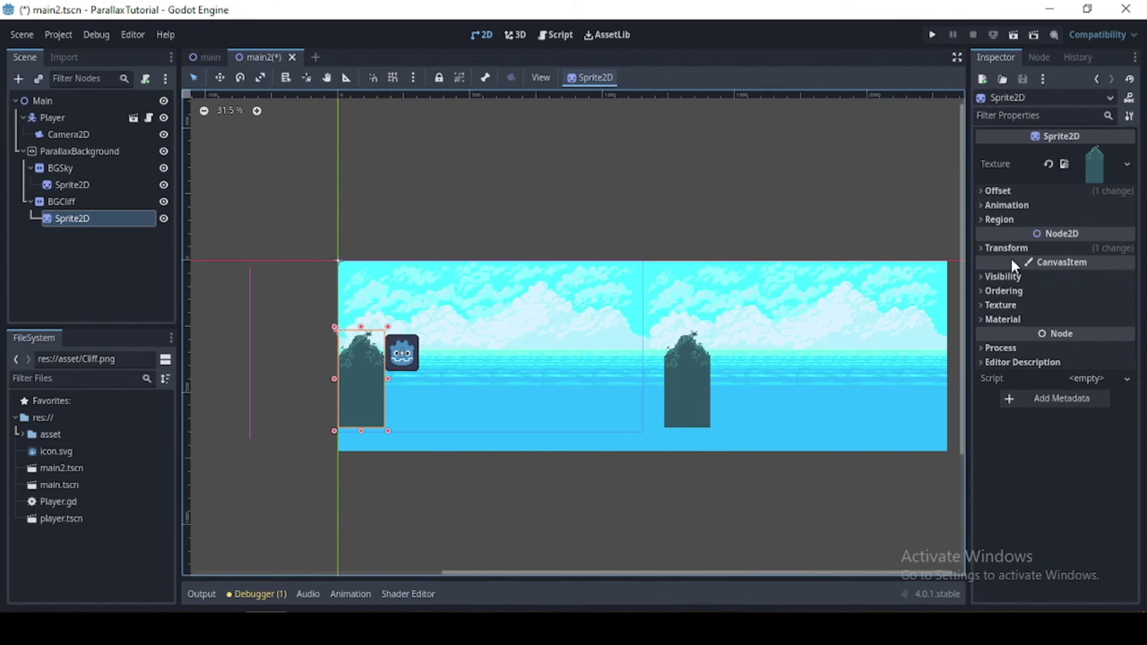
left_click(1010, 248)
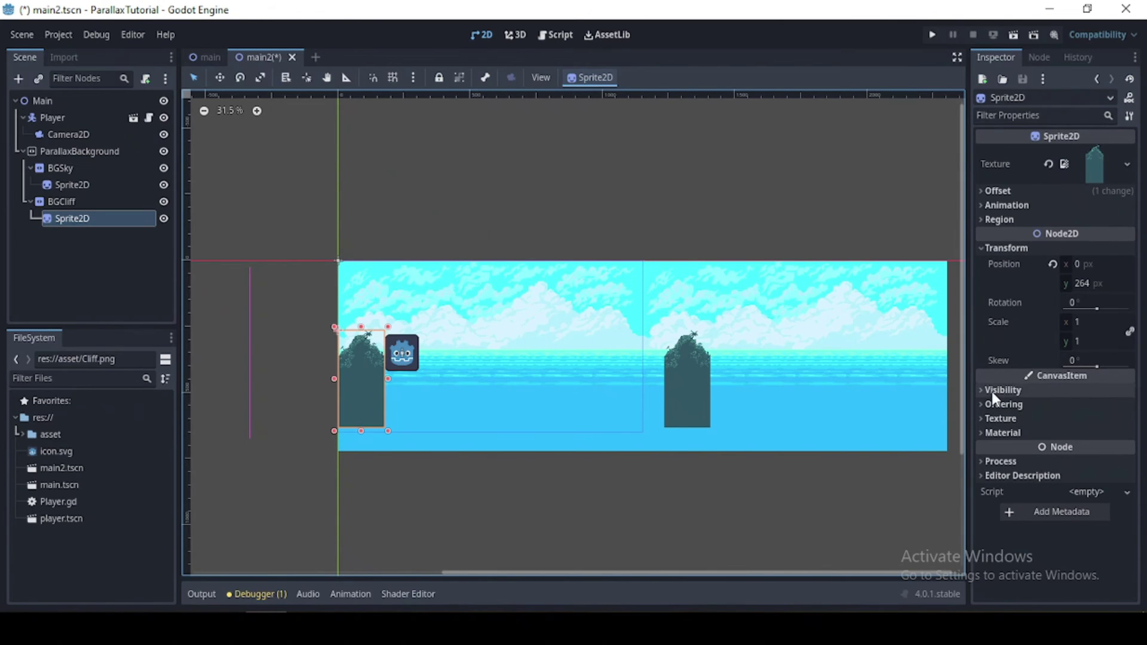
left_click(999, 219)
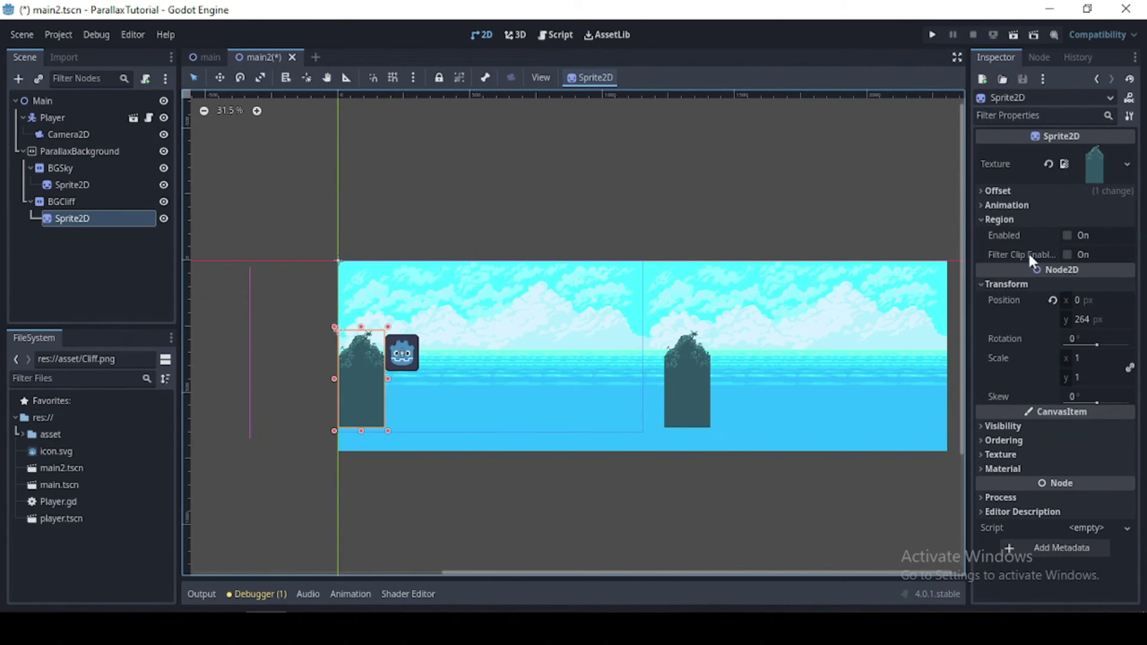
left_click(1068, 235)
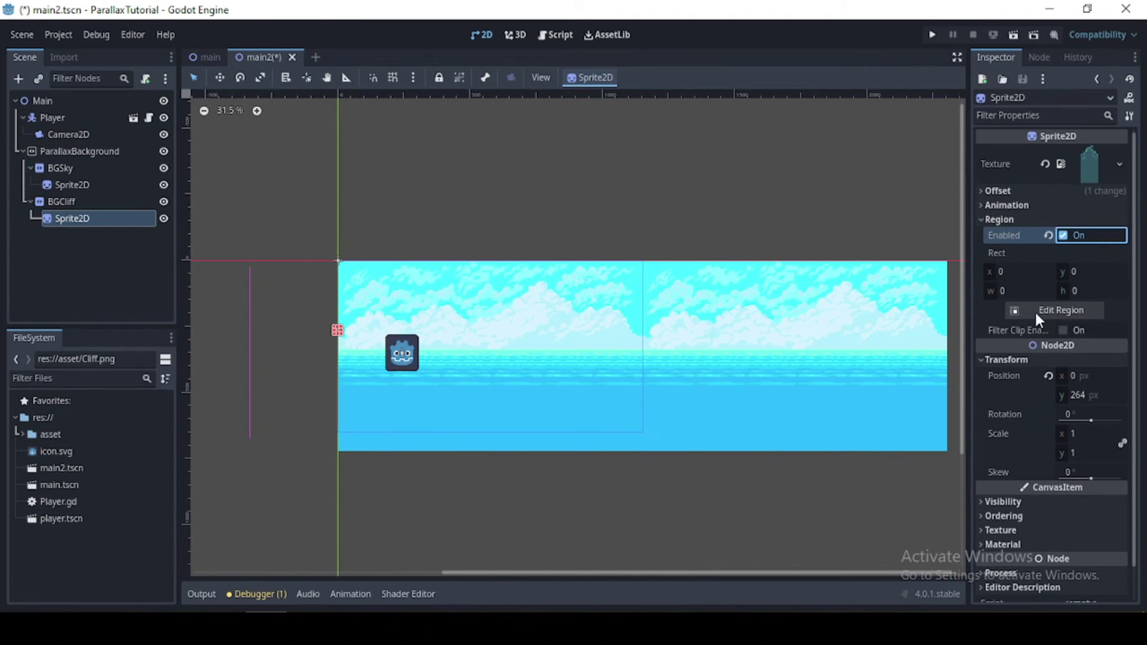
Edit the cliff sprite's region with Auto Slice snapping to select the whole cliff image, and close the Region Editor.
left_click(1040, 312)
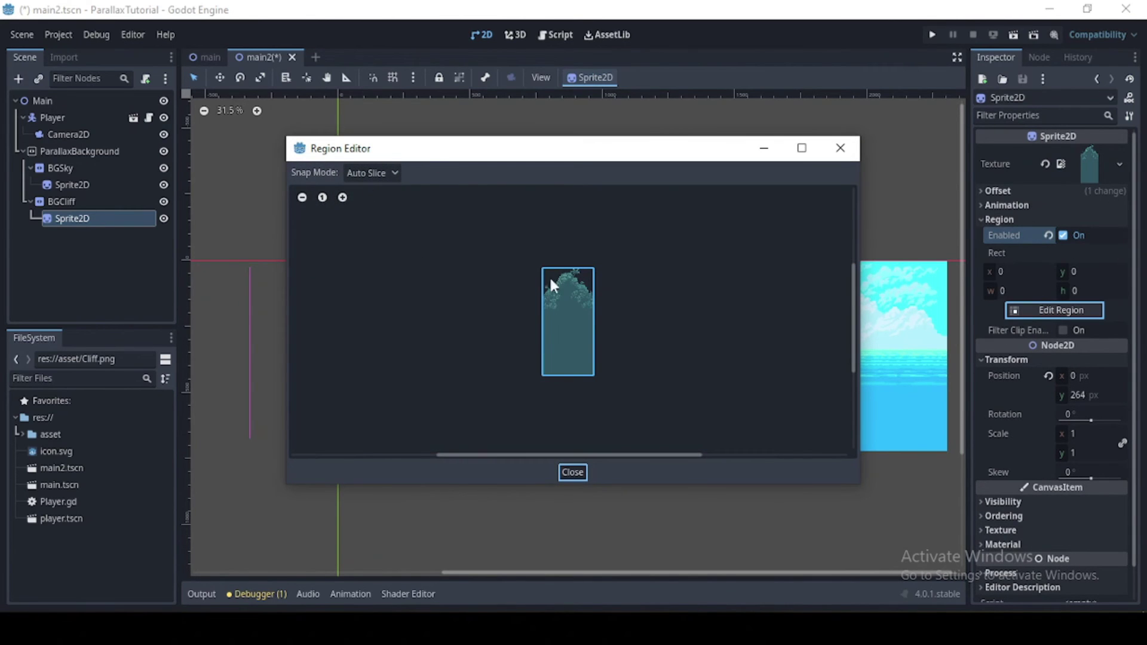
left_click(358, 173)
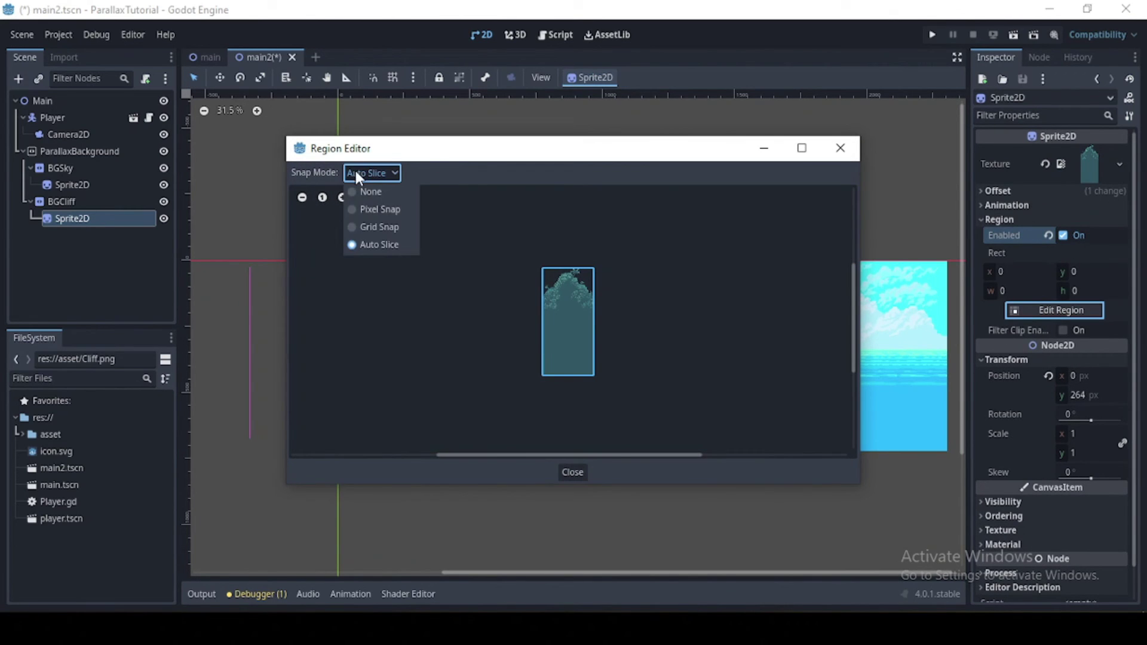
left_click(379, 243)
left_click(575, 293)
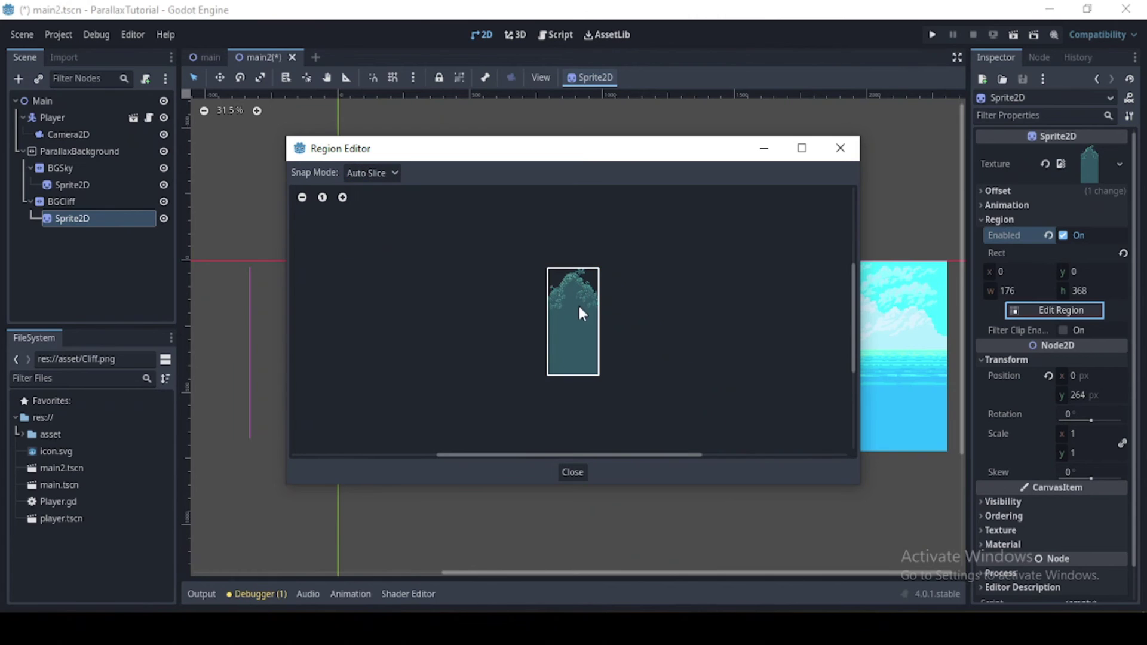
left_click(577, 471)
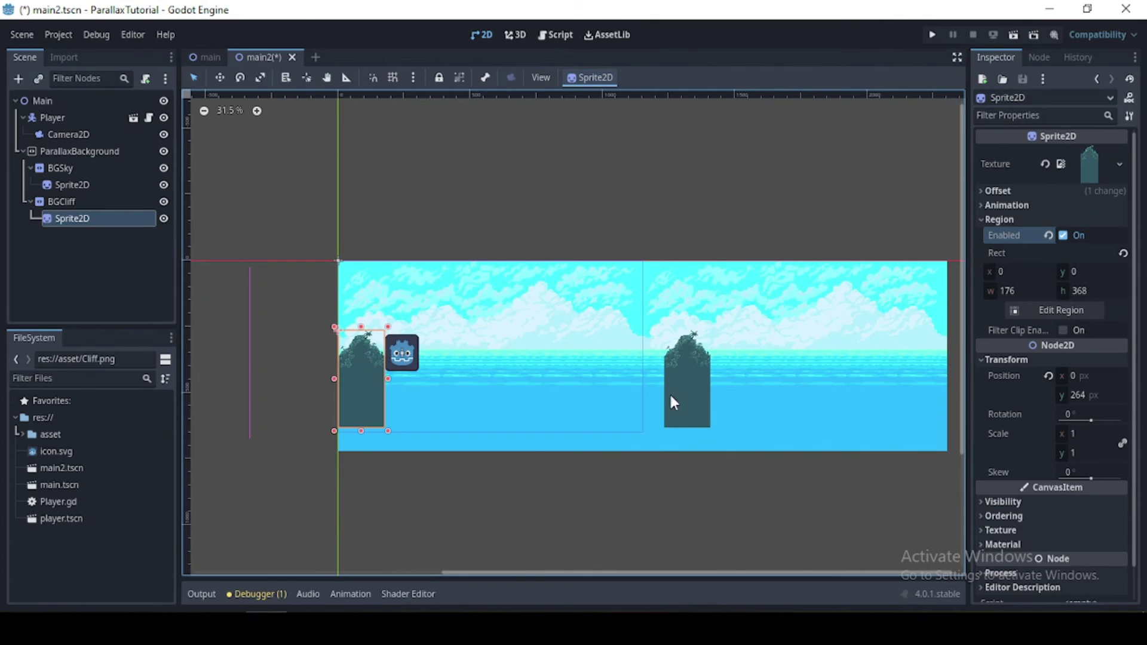
Set the cliff sprite's region width to 1152.
left_click(1019, 291)
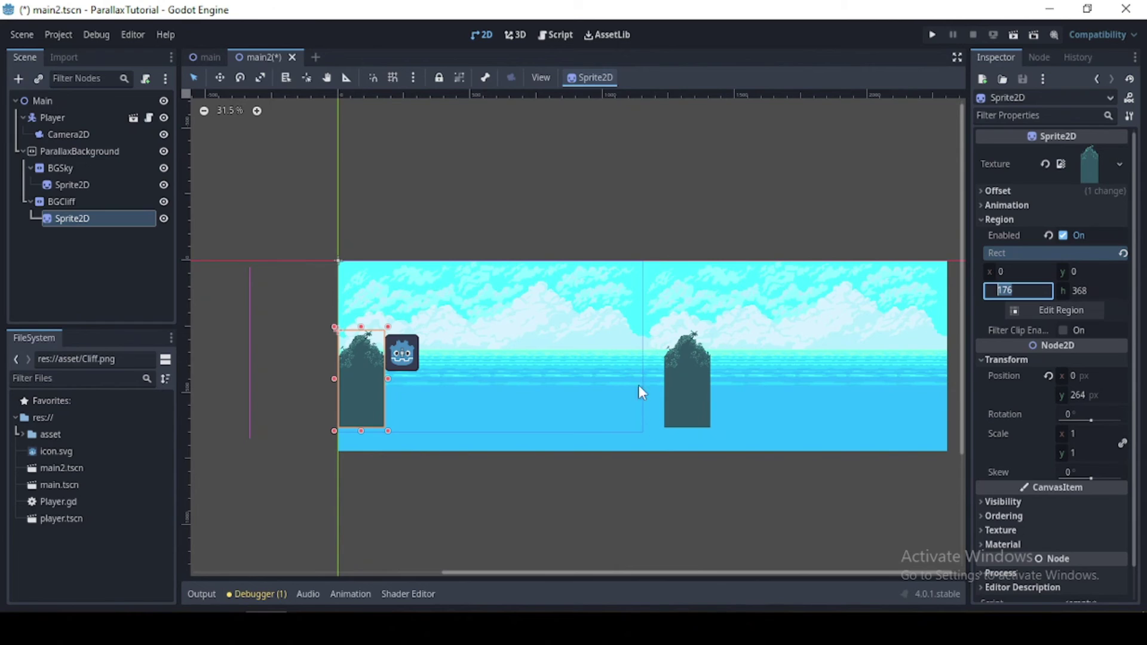
type("1152")
key("Return")
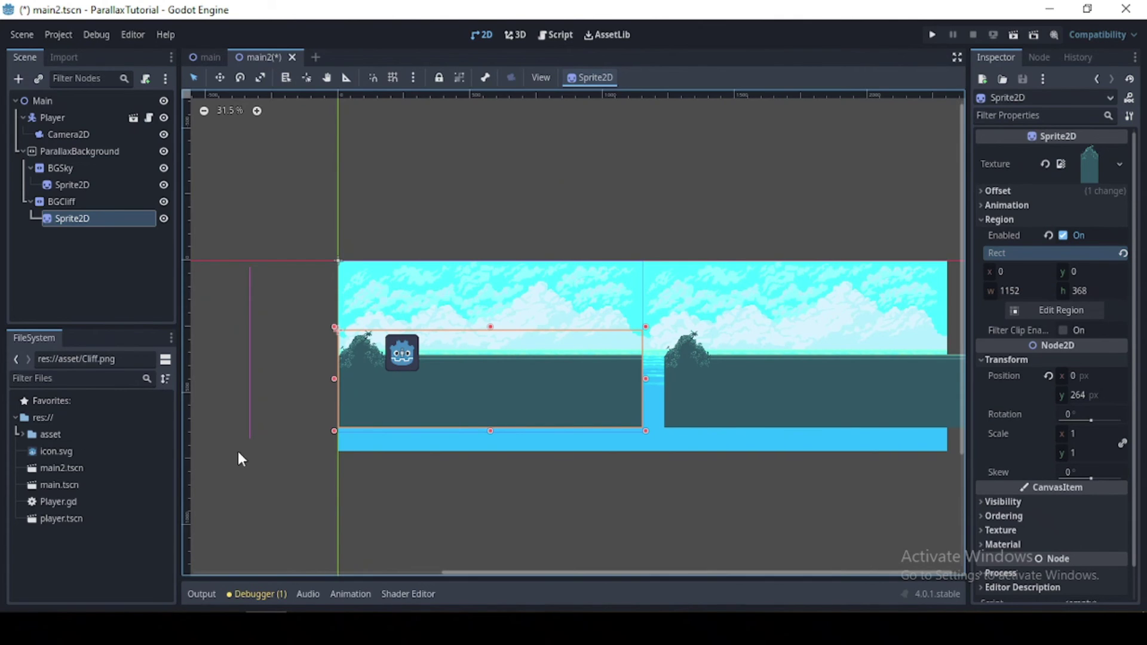
Set the cliff sprite's texture repeat mode to Enabled and collapse its Transform properties.
scroll(1092, 487, "down", 1)
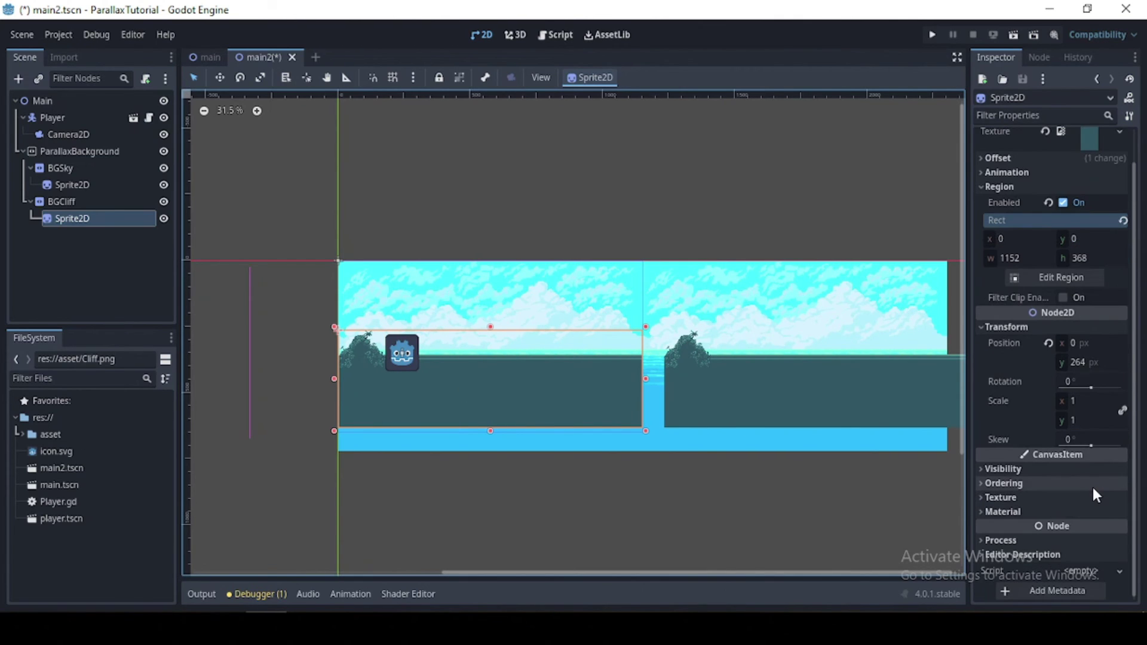
left_click(1046, 500)
scroll(1045, 495, "down", 1)
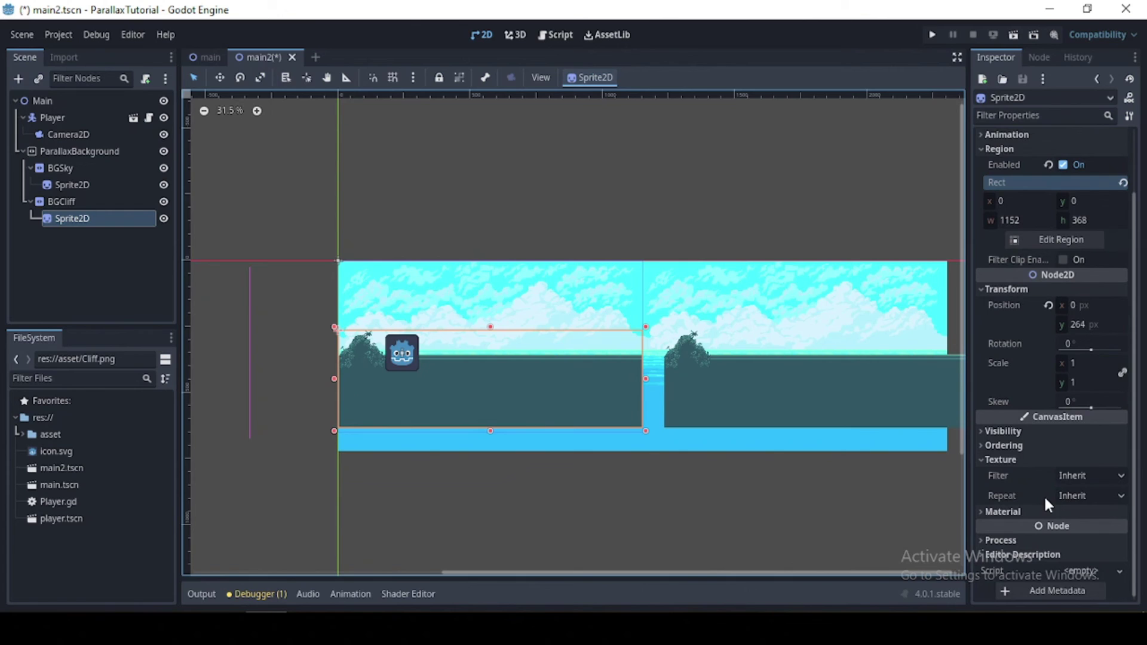
left_click(1071, 493)
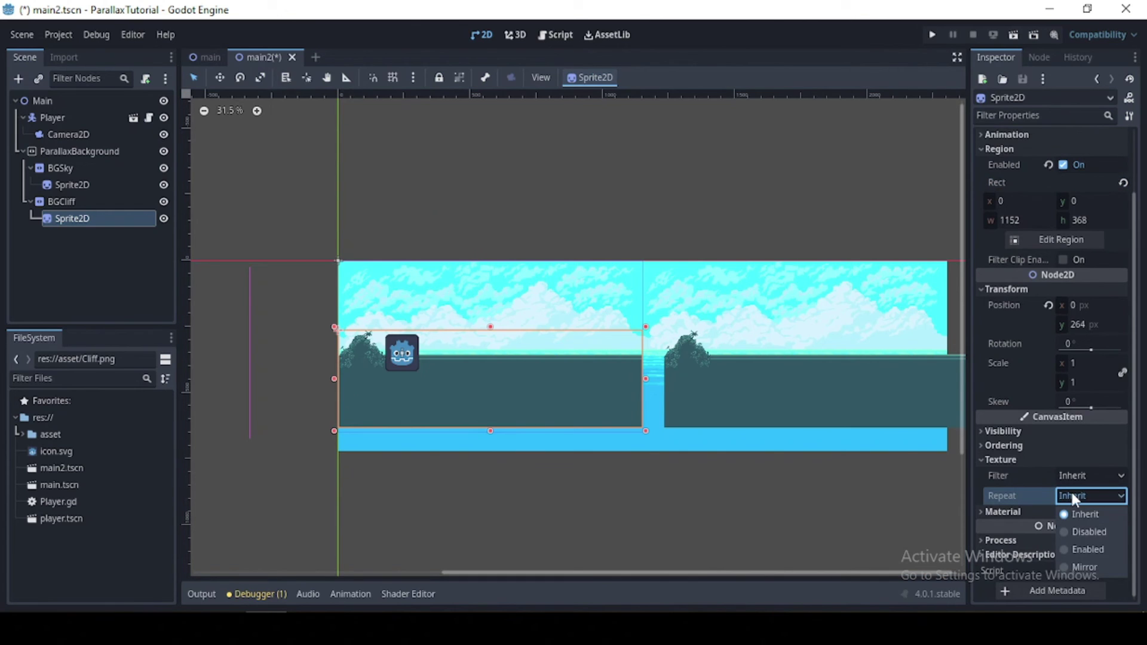
left_click(1086, 548)
left_click(1007, 292)
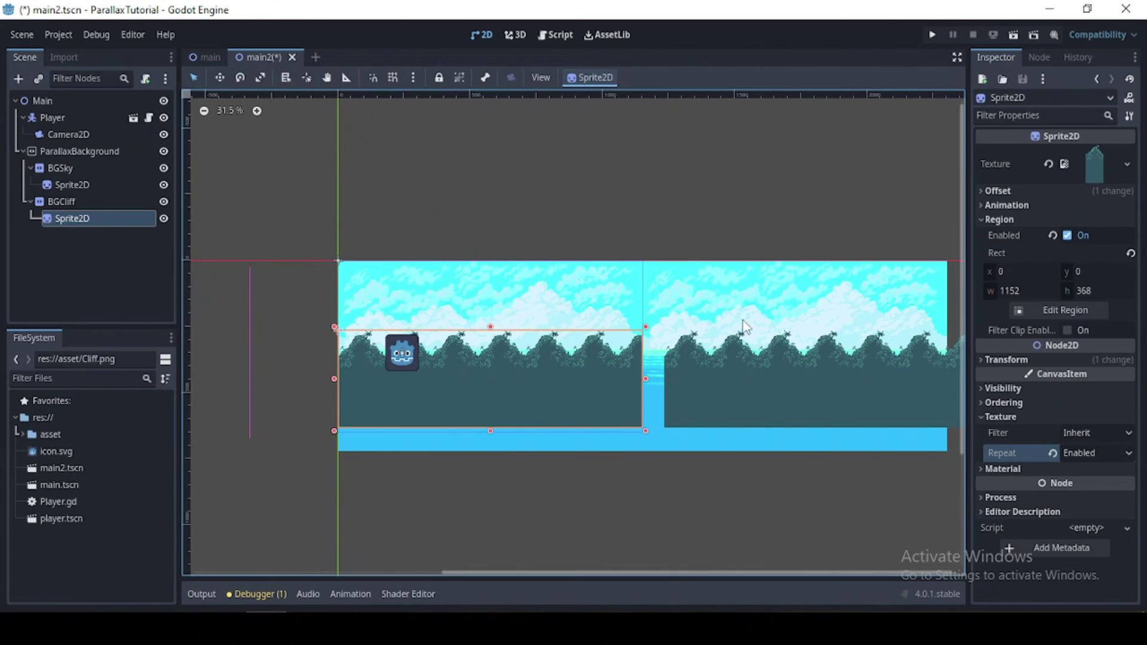
Set the BGCliff parallax layer's horizontal mirroring to 1152 and inspect the seam between the cliff repeats.
left_click(81, 199)
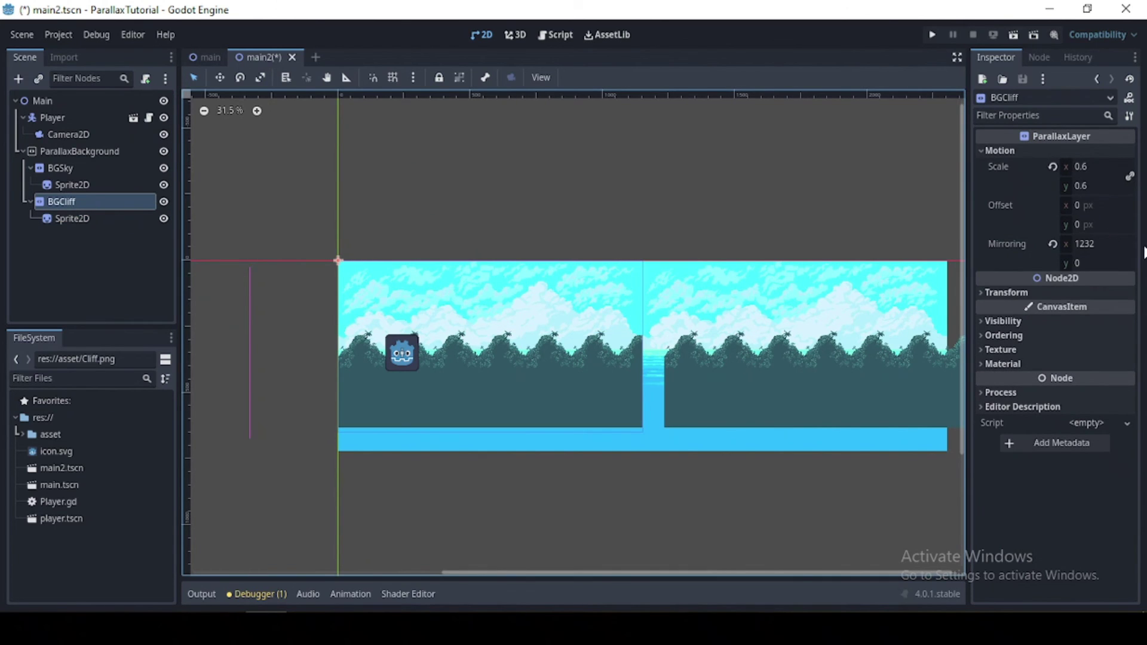
left_click(73, 219)
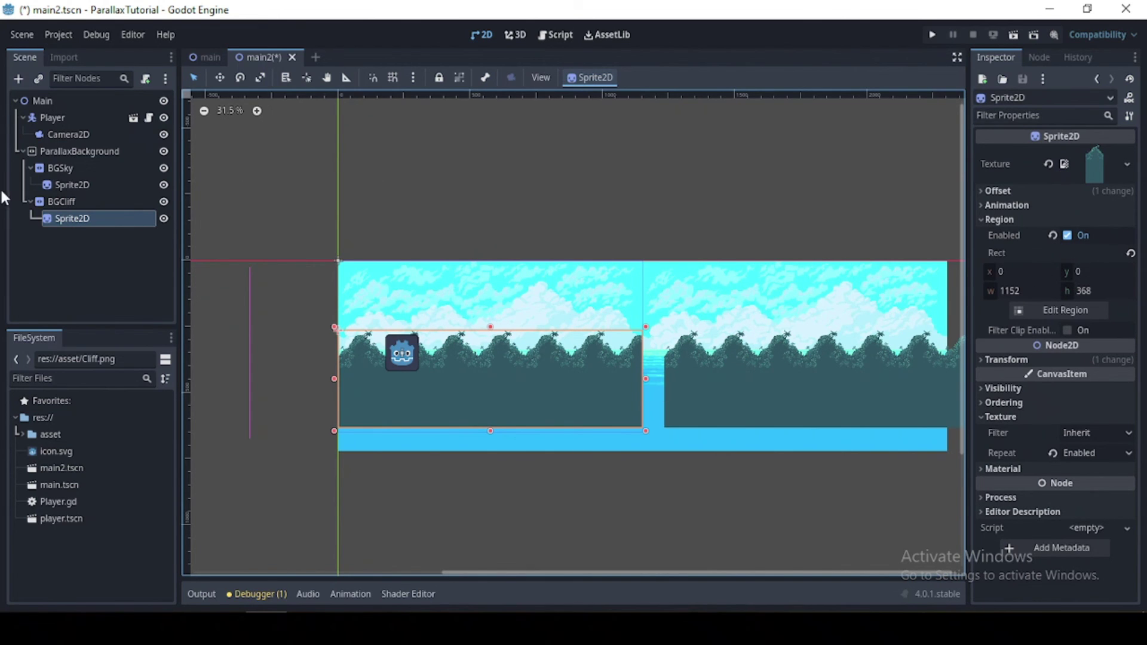
left_click(55, 201)
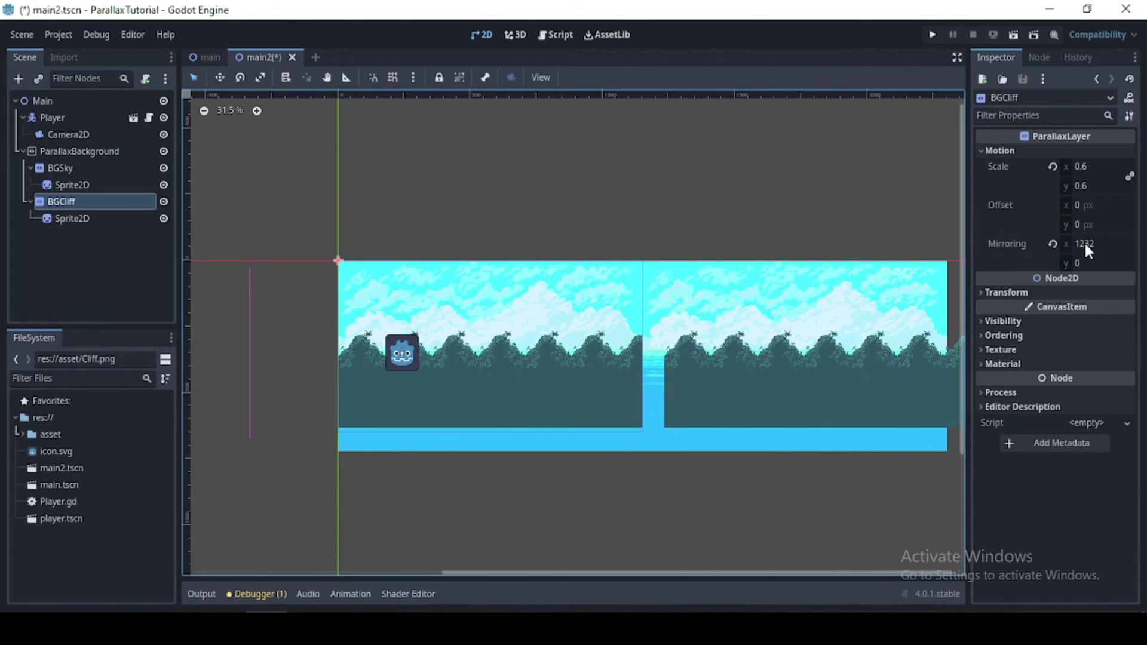
left_click(1087, 244)
type("115")
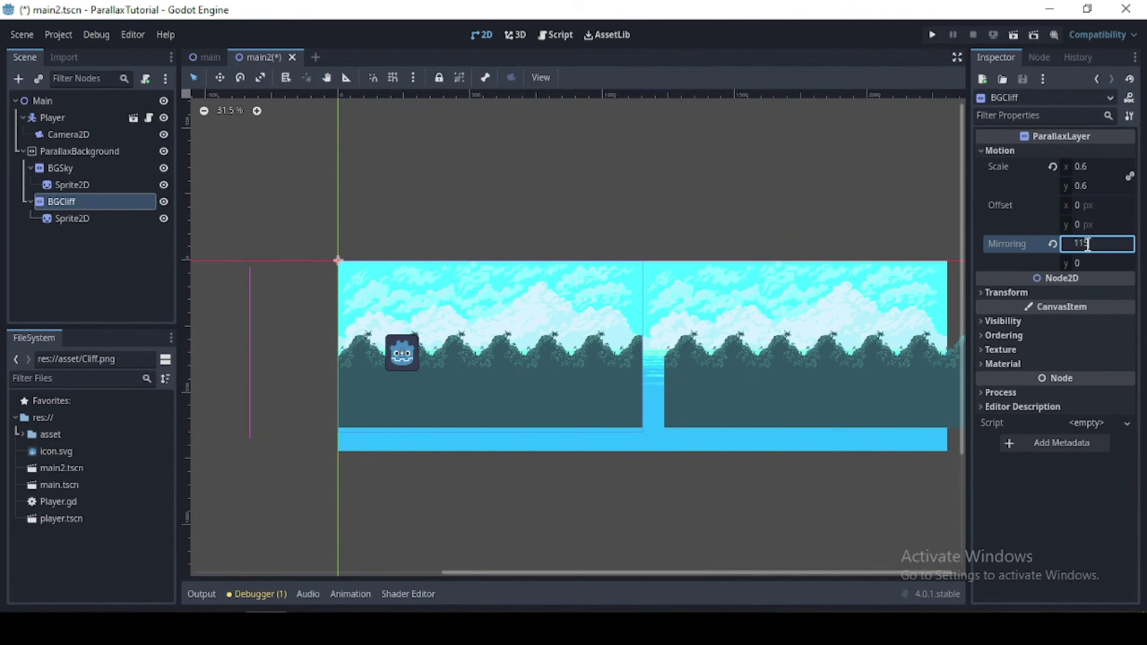
type("2")
key("Return")
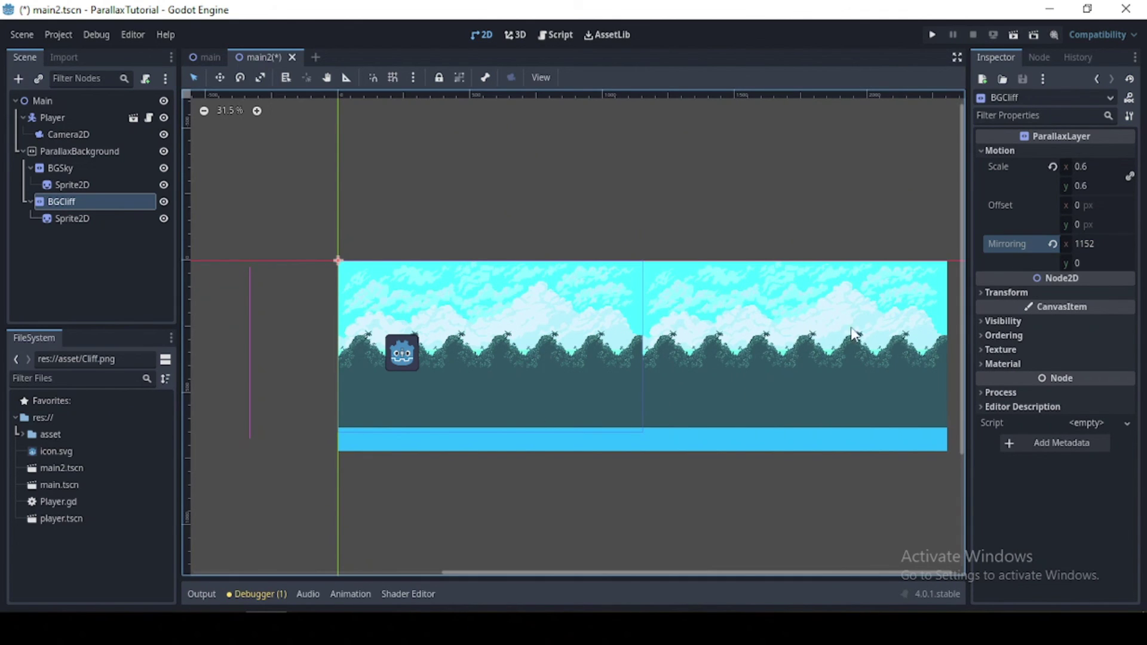
scroll(645, 347, "up", 6)
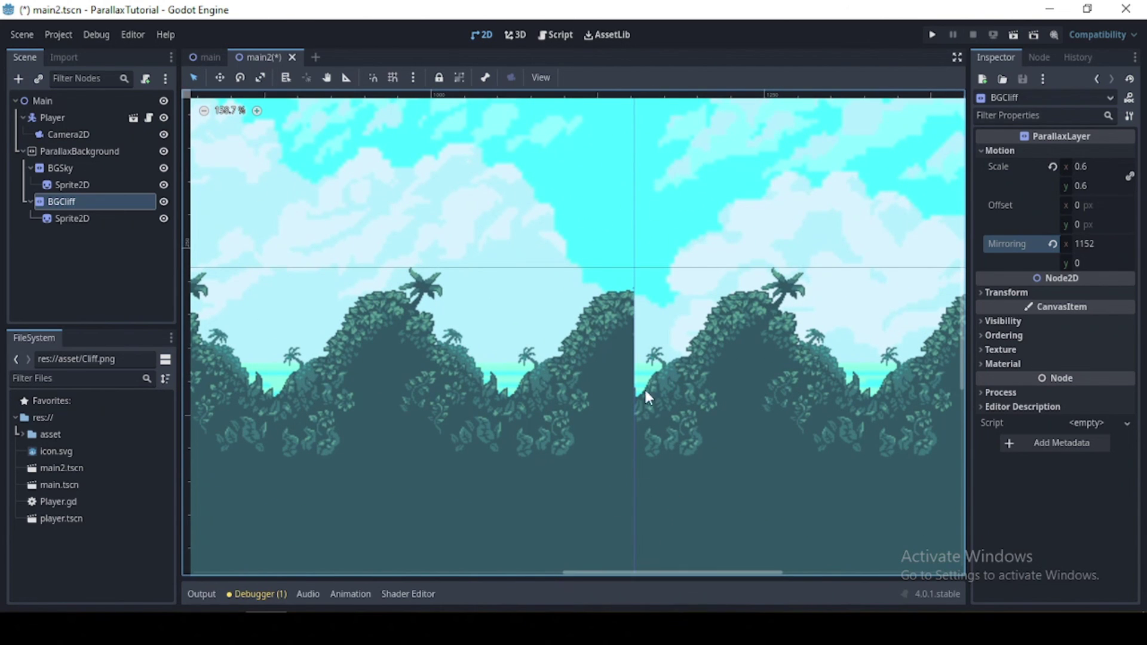
Check the pixel dimensions of Cliff.png in the asset folder.
left_click(86, 219)
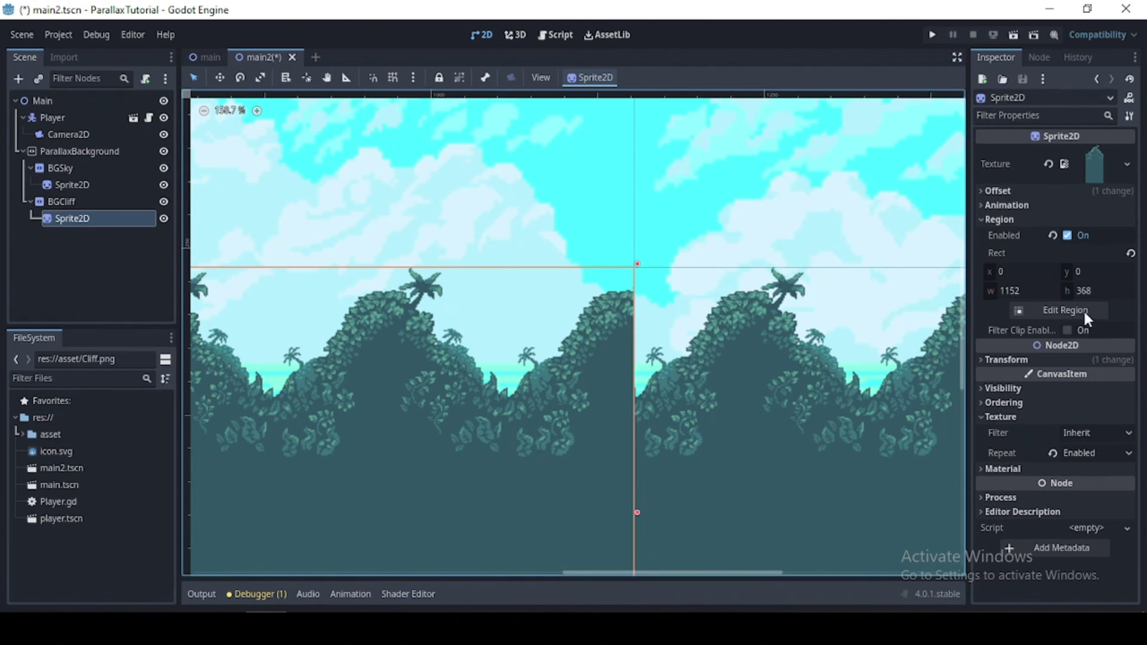
left_click(22, 435)
left_click(70, 465)
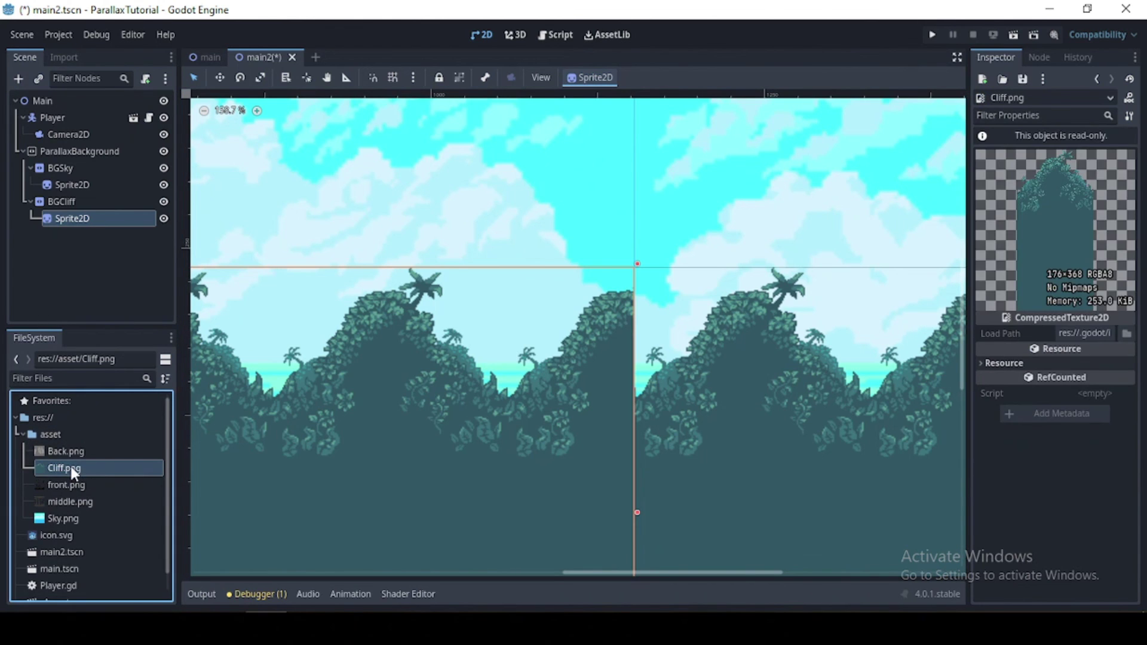
Set the region width of the cliff sprite under BGCliff to 1232.
left_click(76, 219)
left_click(1010, 288)
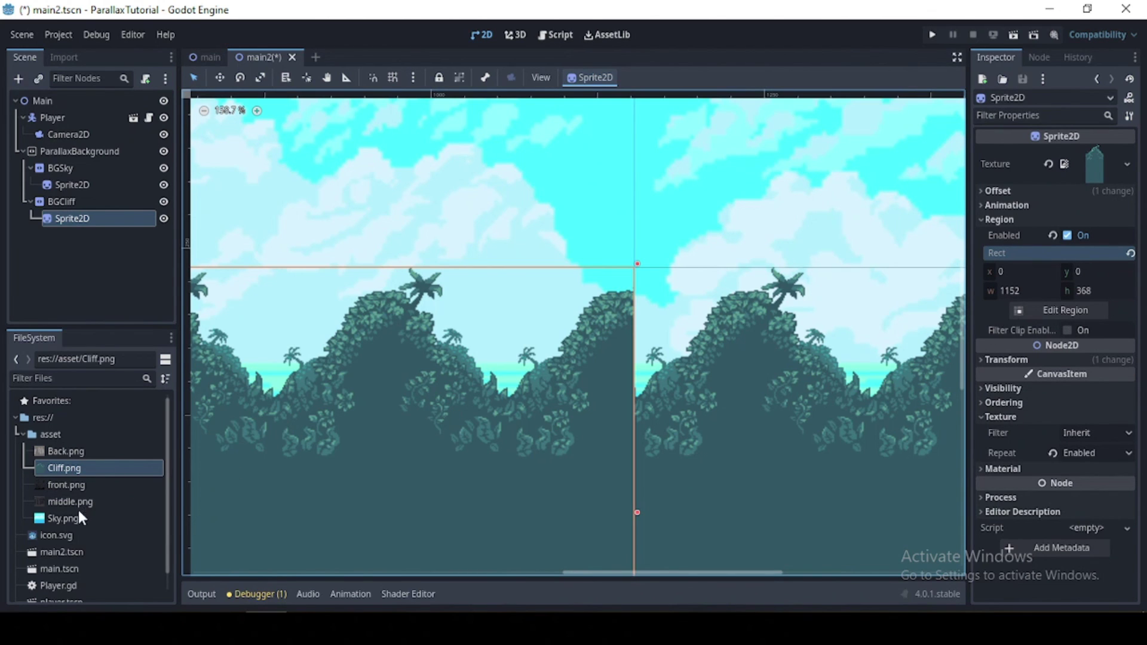
left_click(1029, 289)
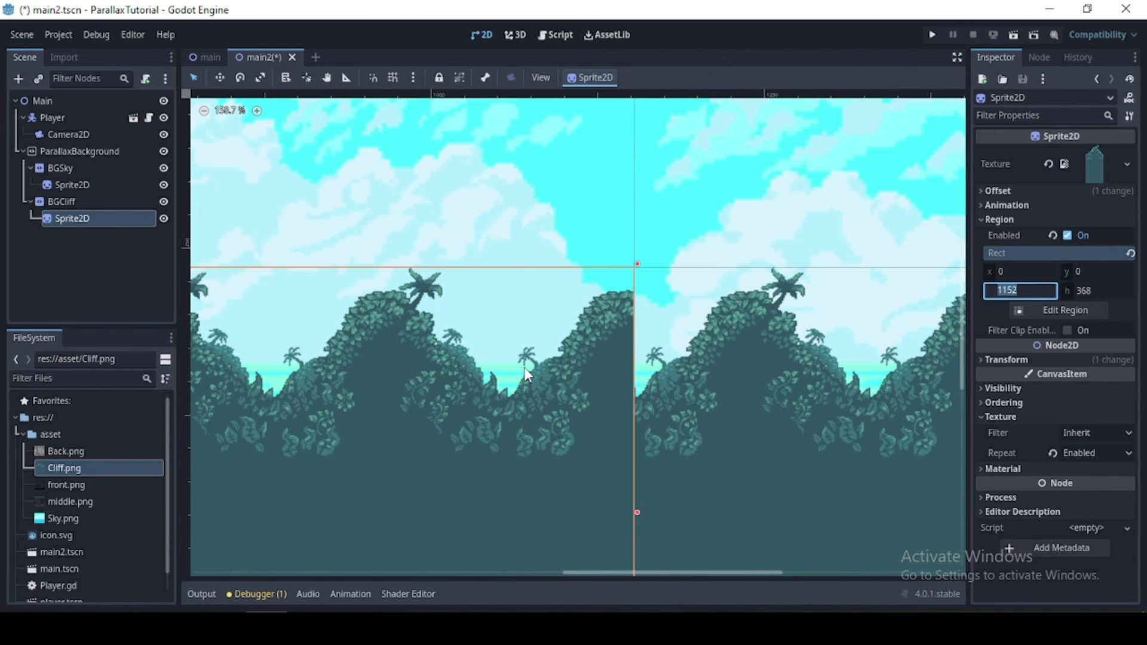
type("1")
type("232")
key("Return")
scroll(715, 372, "down", 3)
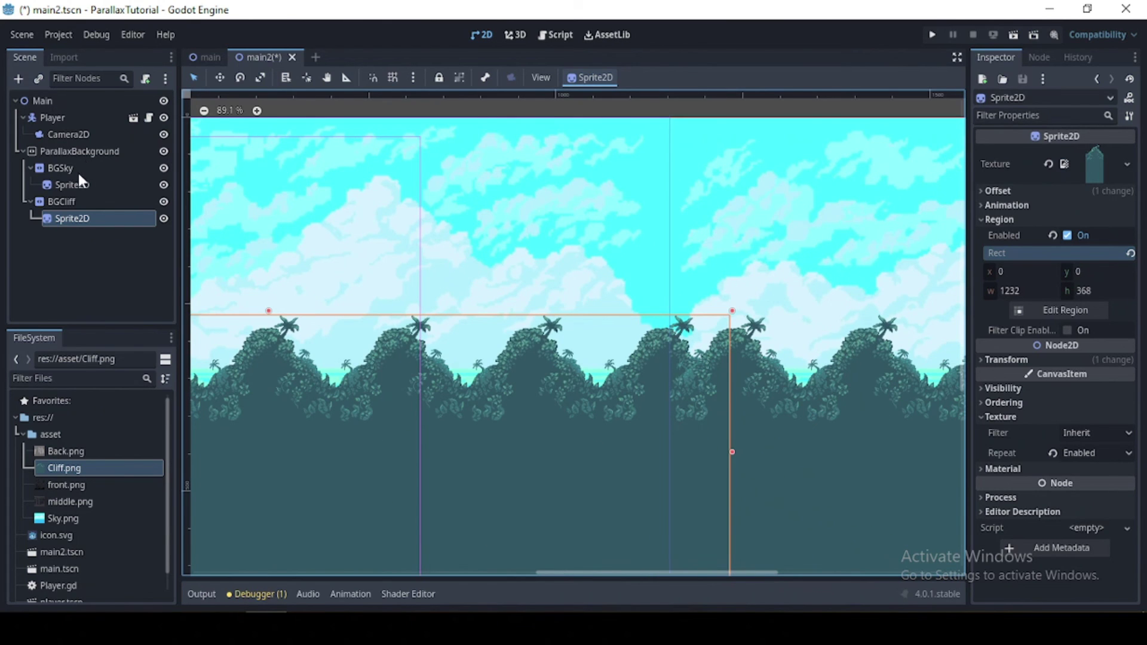
Set the BGCliff layer's horizontal mirroring to 1232, check the cliff seam, and run the current scene.
left_click(78, 202)
left_click(1089, 245)
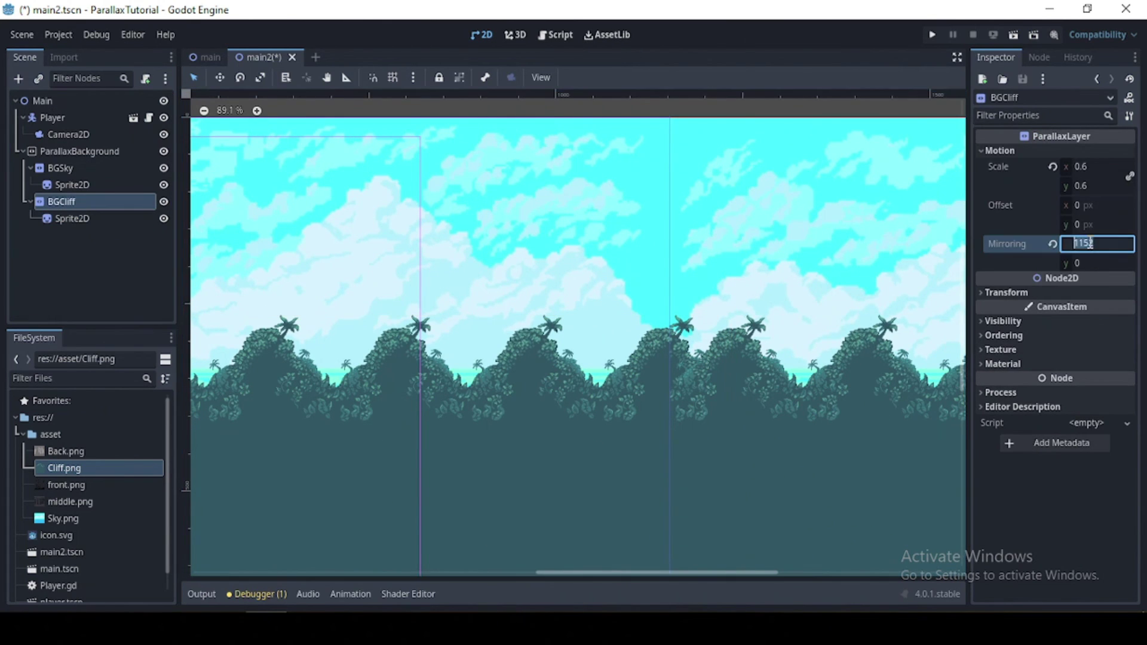
type("12")
key("Return")
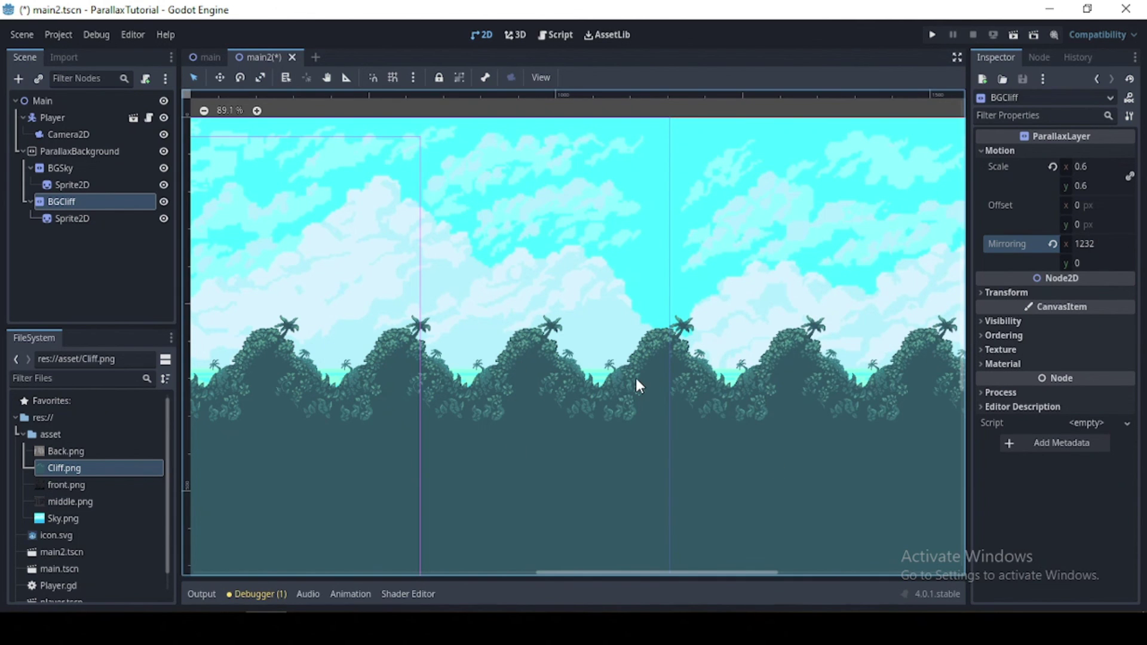
scroll(636, 378, "up", 5)
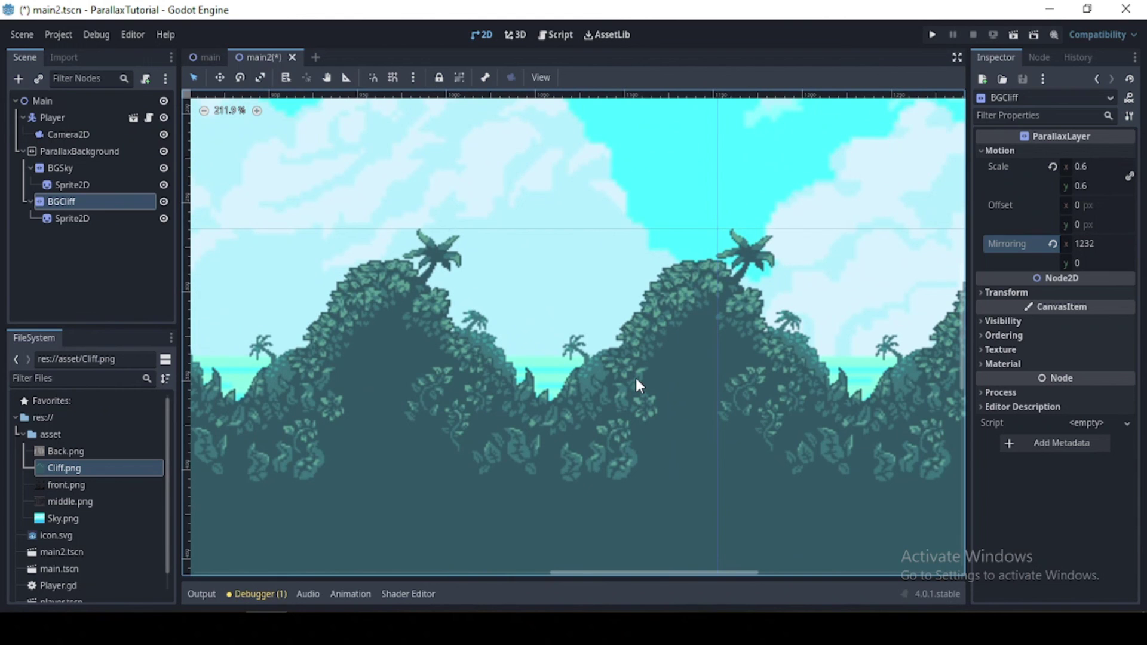
key("F6")
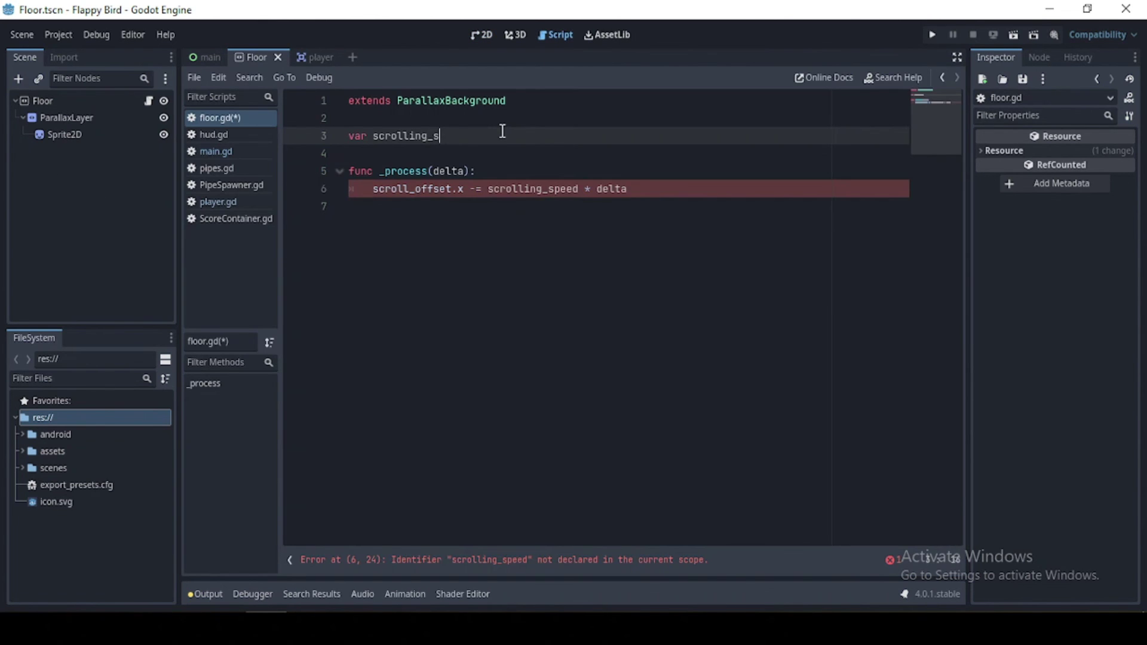
Complete the scrolling_speed variable declaration in floor.gd with a value of 100.
type("peed = 100")
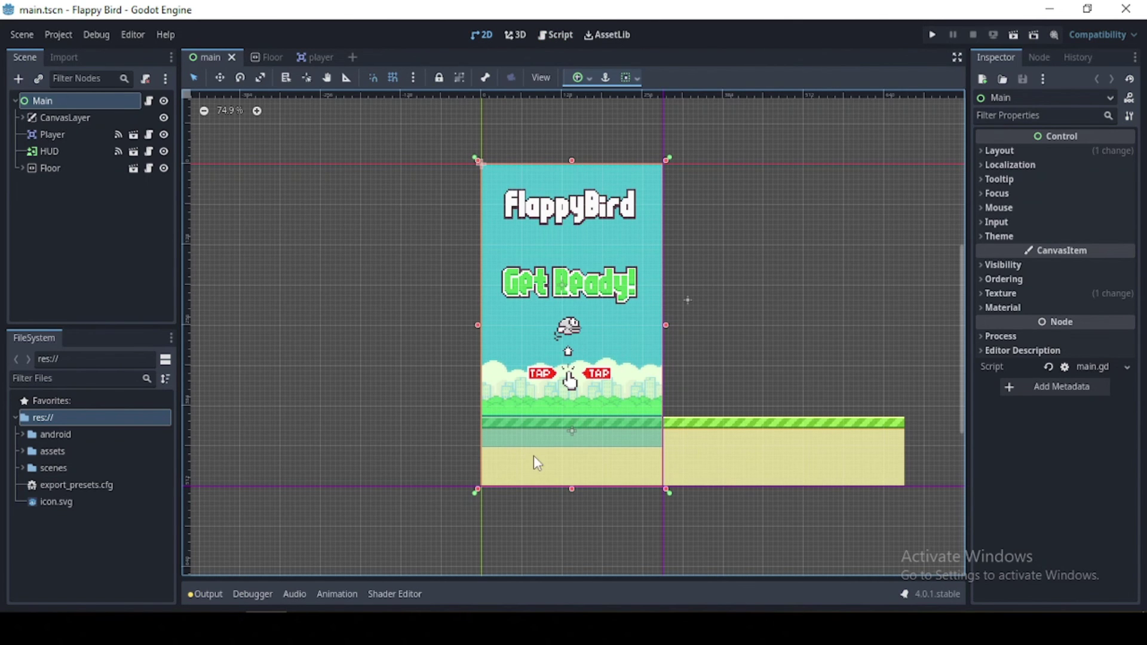
Run the Flappy Bird project and play it, restarting after game over, to examine the scrolling floor.
key("F5")
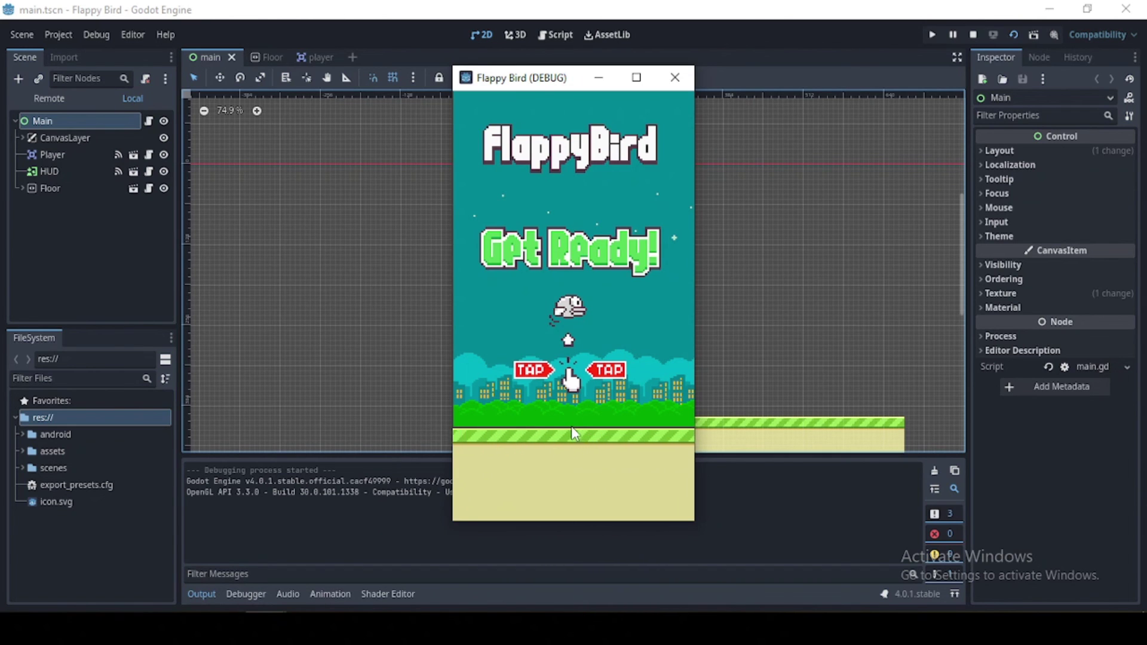
left_click(604, 404)
left_click(604, 404)
left_click(604, 404)
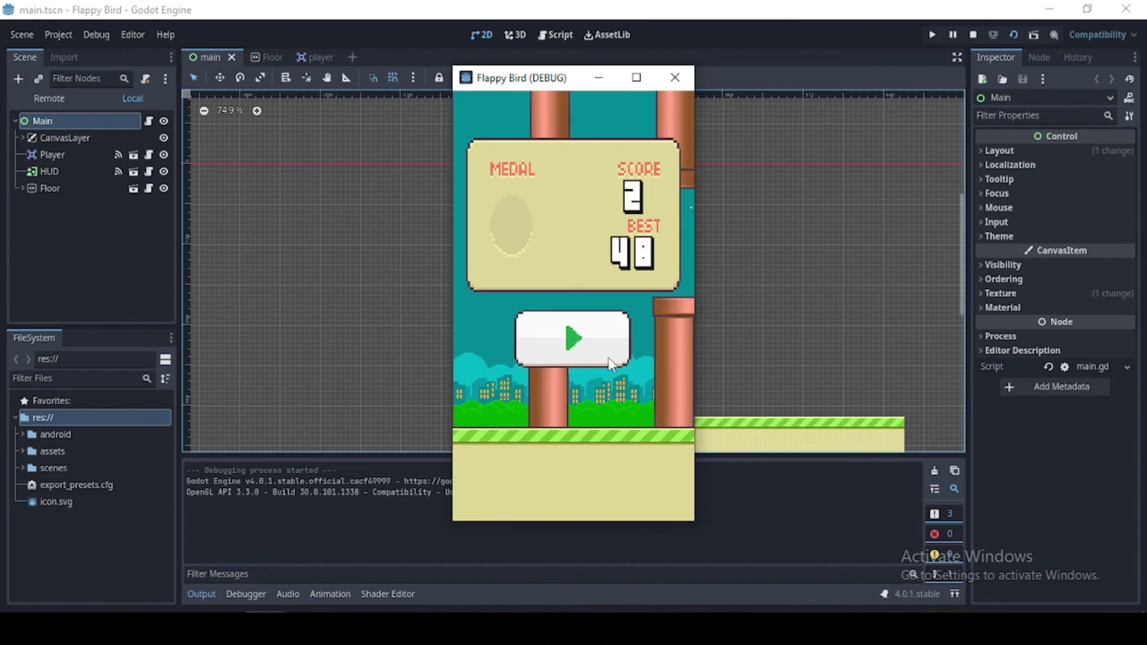
left_click(577, 344)
left_click(614, 429)
left_click(615, 449)
left_click(608, 383)
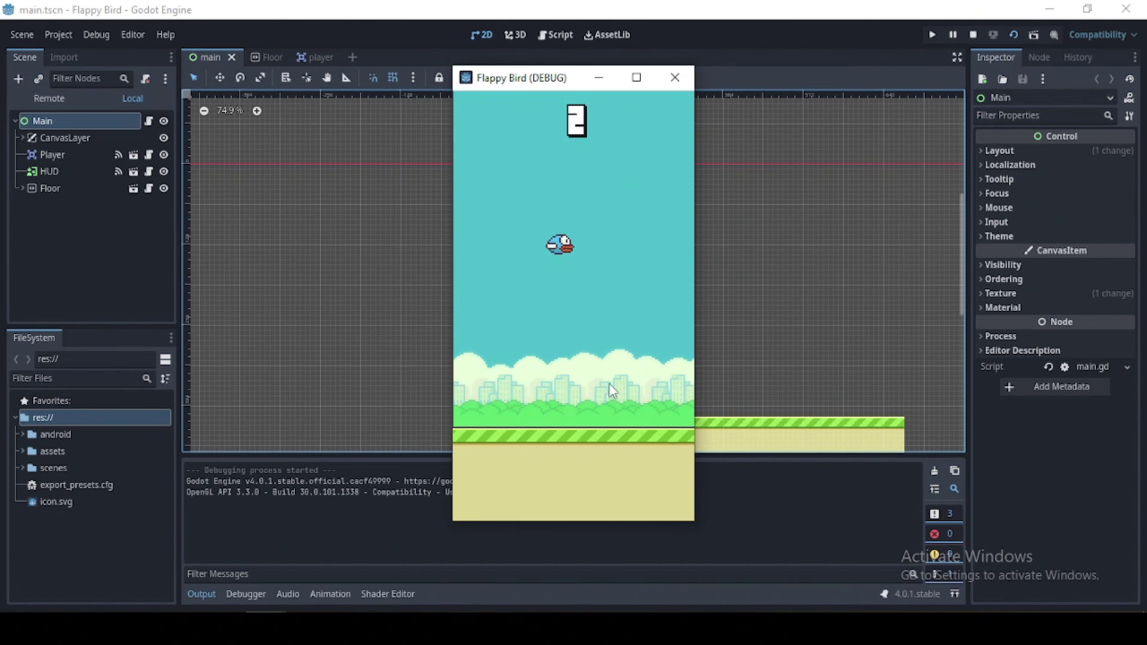
left_click(629, 396)
left_click(610, 391)
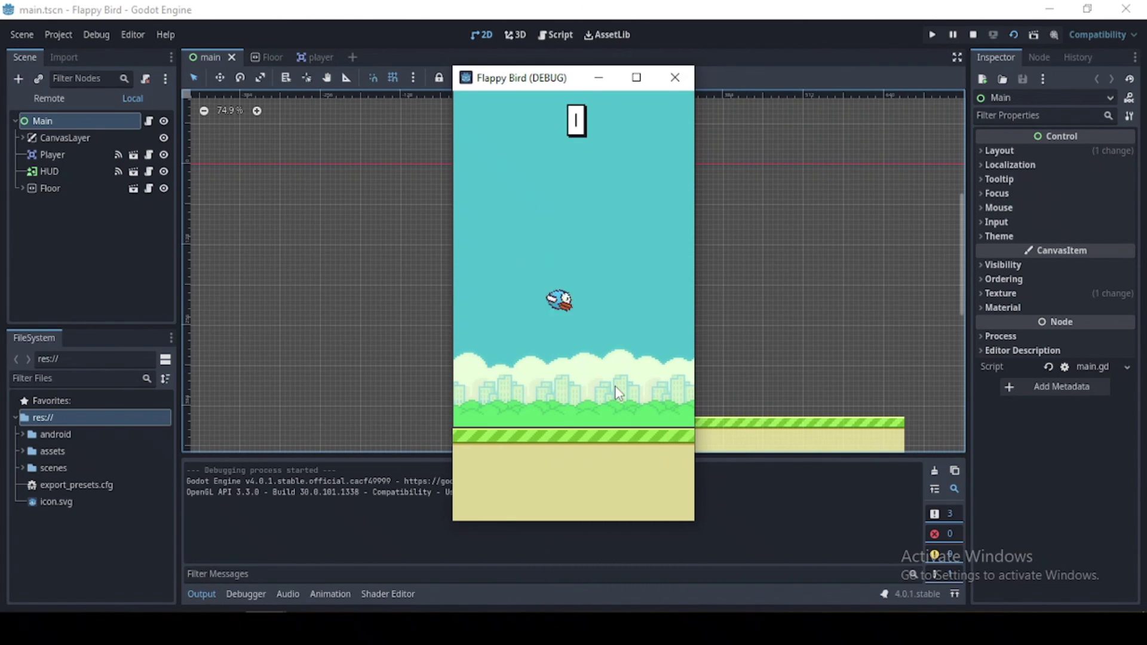
left_click(619, 392)
left_click(619, 387)
left_click(619, 386)
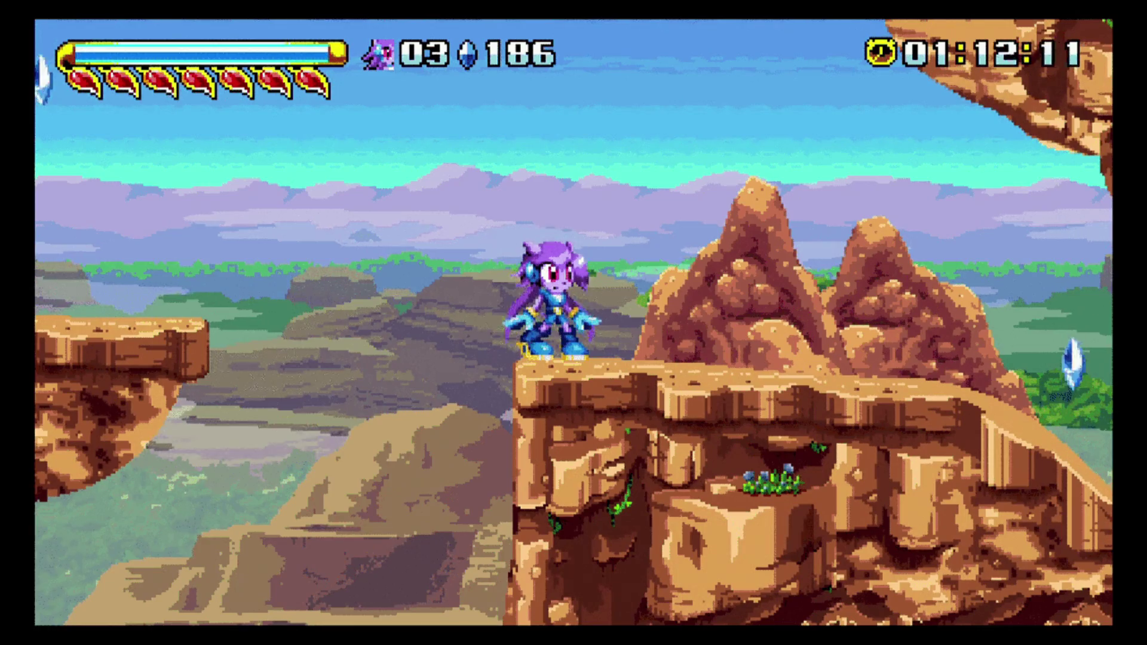
key("Right")
key("z")
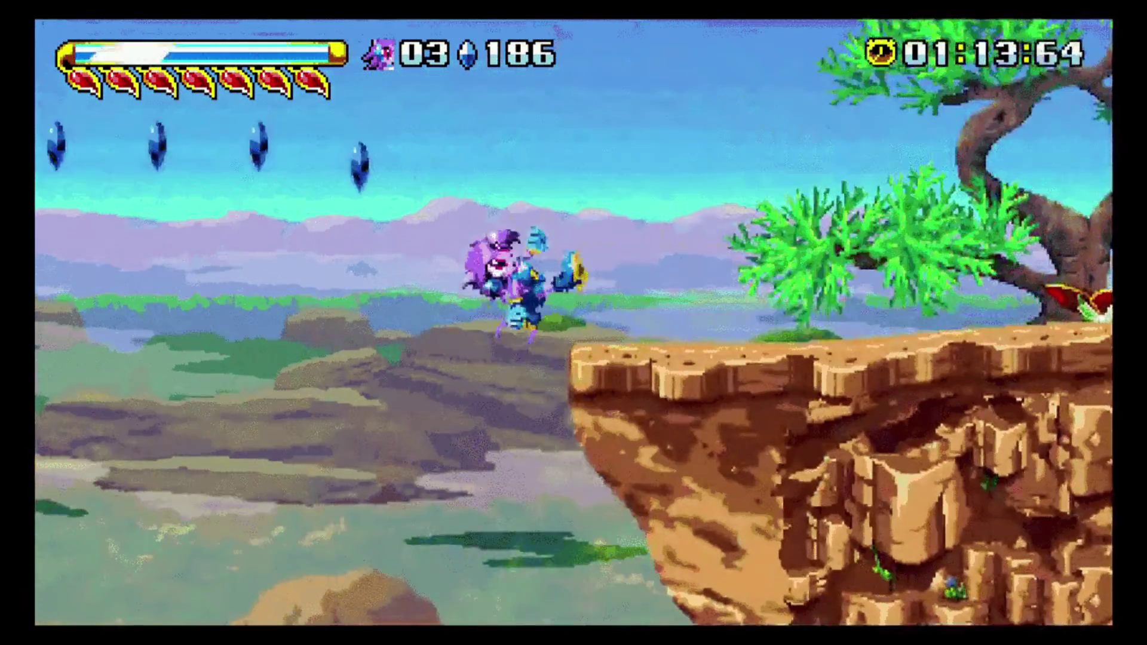